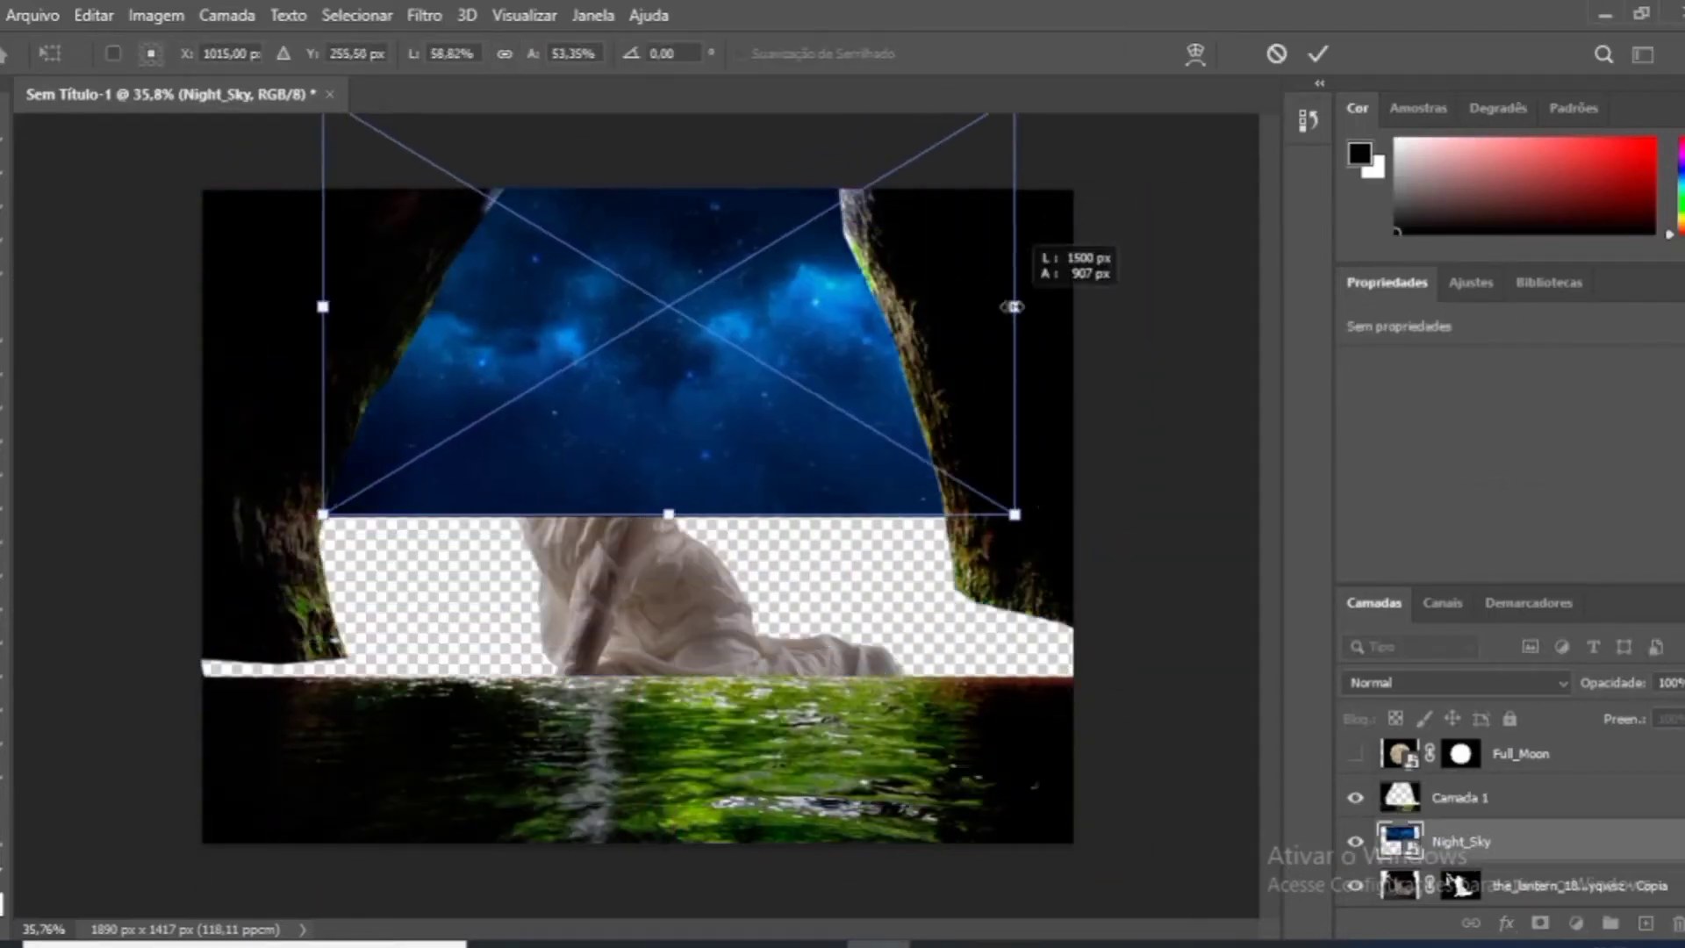
# Stretch the Night_Sky layer so the stars fill the cave opening, and commit.
pyautogui.moveTo(1013, 307); pyautogui.dragTo(1169, 726)
pyautogui.press('Return')
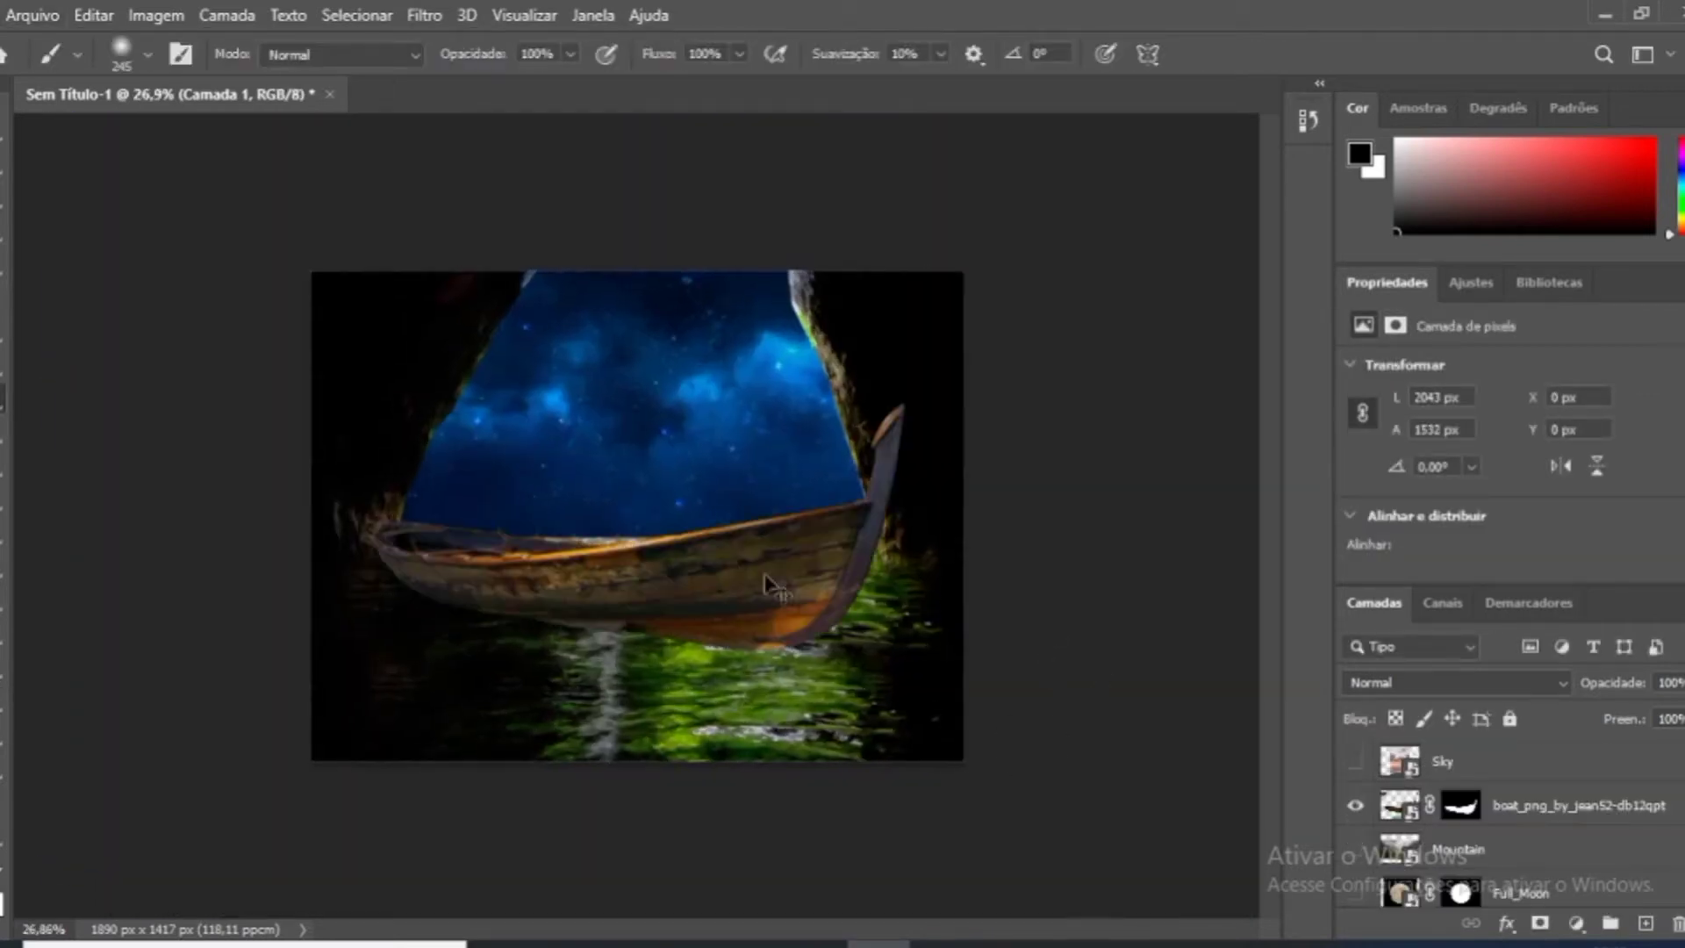
# Scale the wooden boat down and move it onto the green water.
pyautogui.scroll(3, 808, 659)
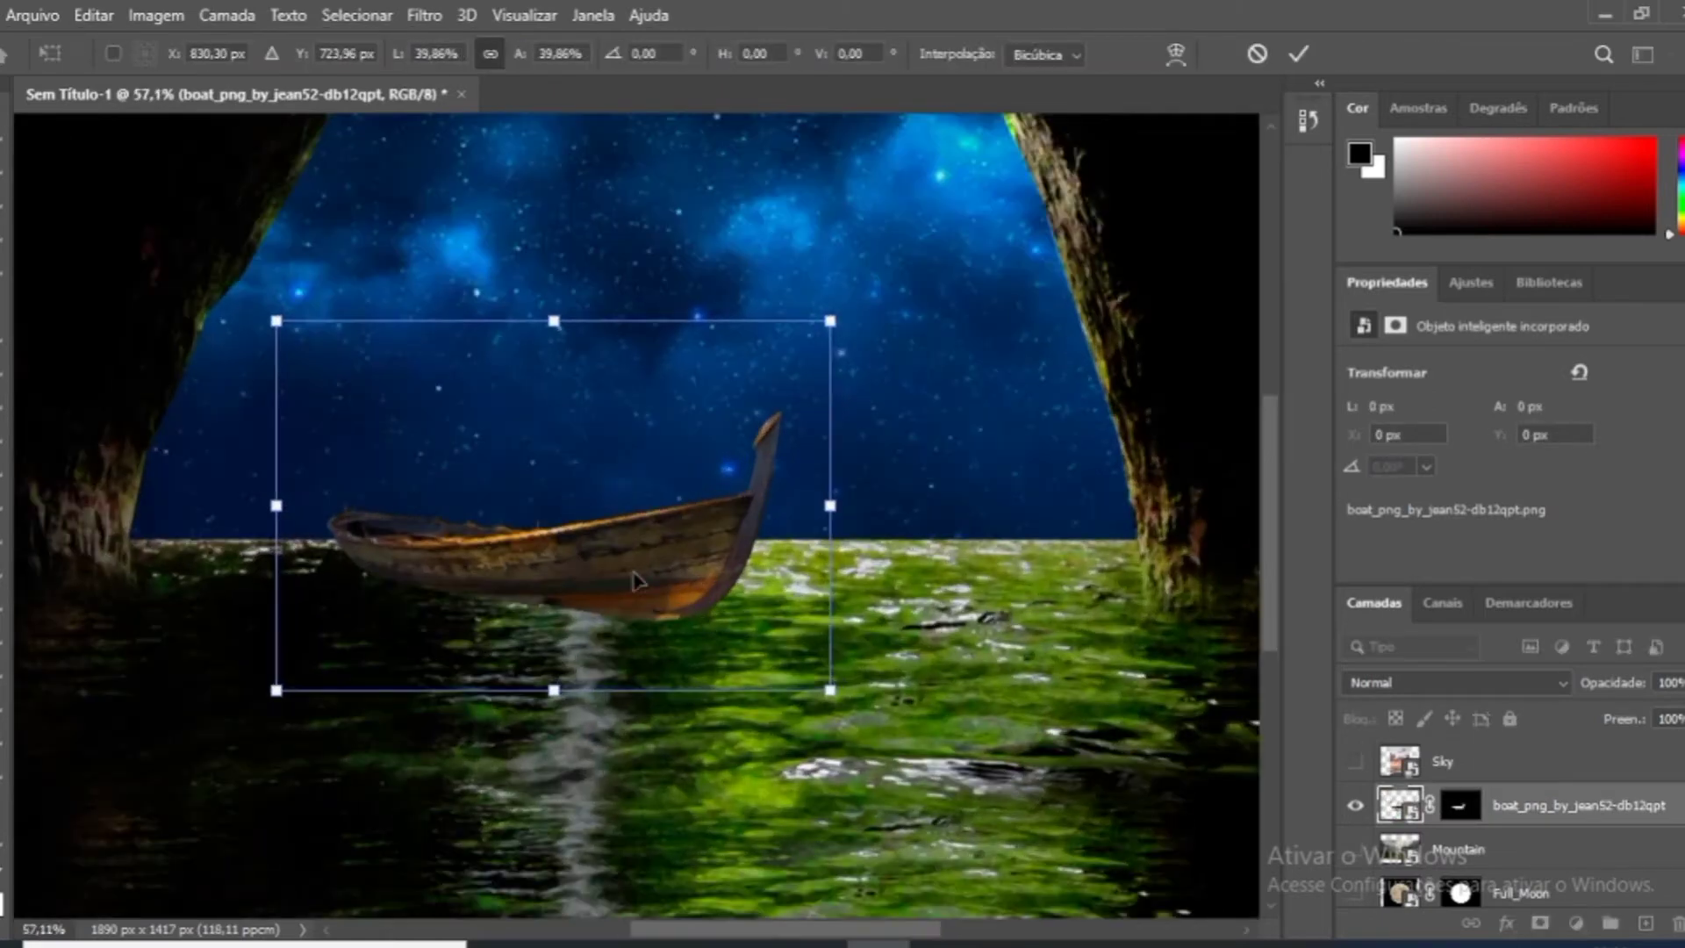
pyautogui.moveTo(807, 660); pyautogui.dragTo(892, 714)
pyautogui.moveTo(702, 570); pyautogui.dragTo(772, 615)
pyautogui.scroll(-2, 751, 636)
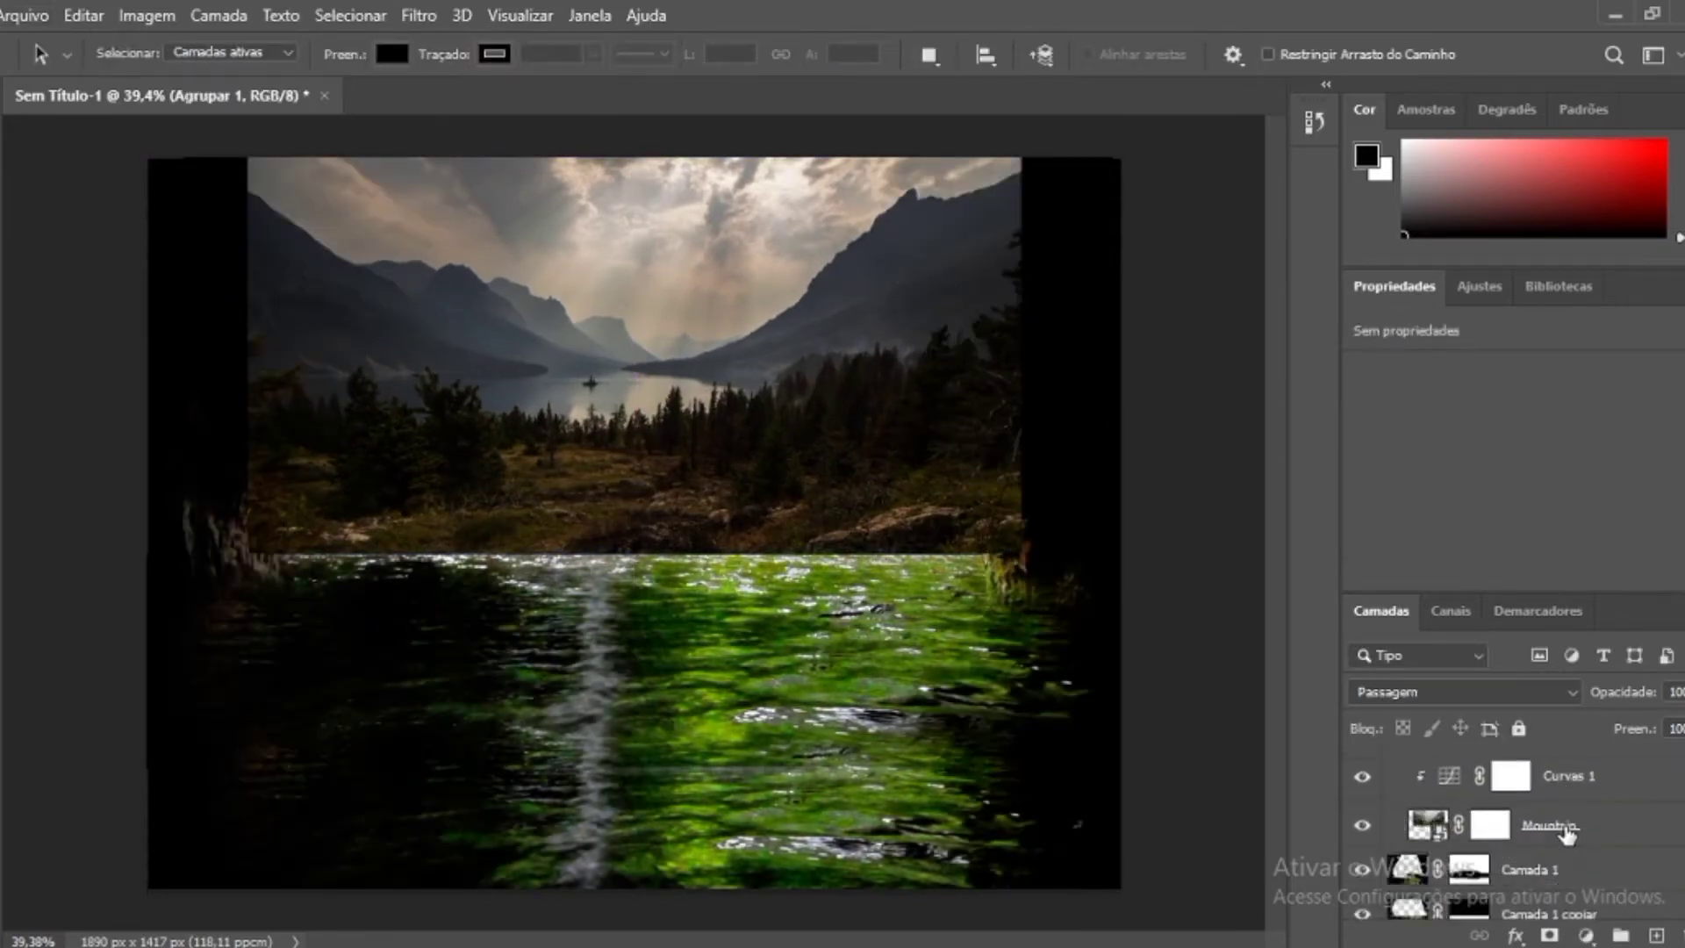
# Replace Curvas 1 with a new Curves clipped to the landscape, pulled down to darken it.
pyautogui.click(1582, 816)
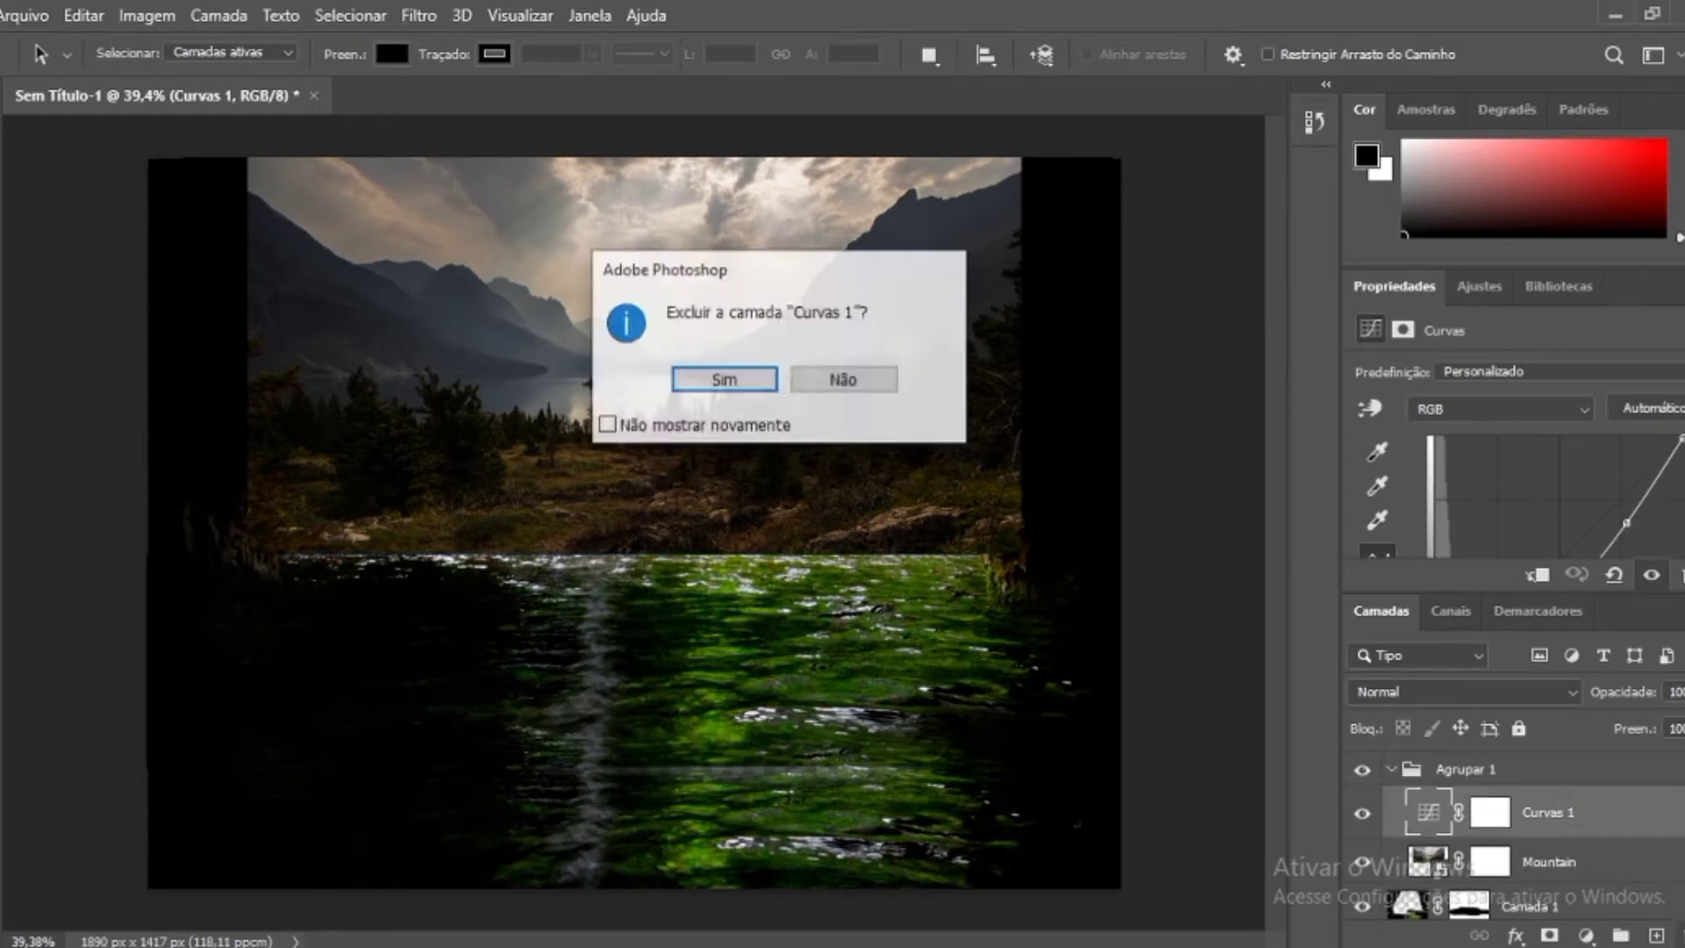
pyautogui.click(704, 376)
pyautogui.click(1584, 934)
pyautogui.click(1553, 579)
pyautogui.moveTo(1608, 457); pyautogui.dragTo(1618, 496)
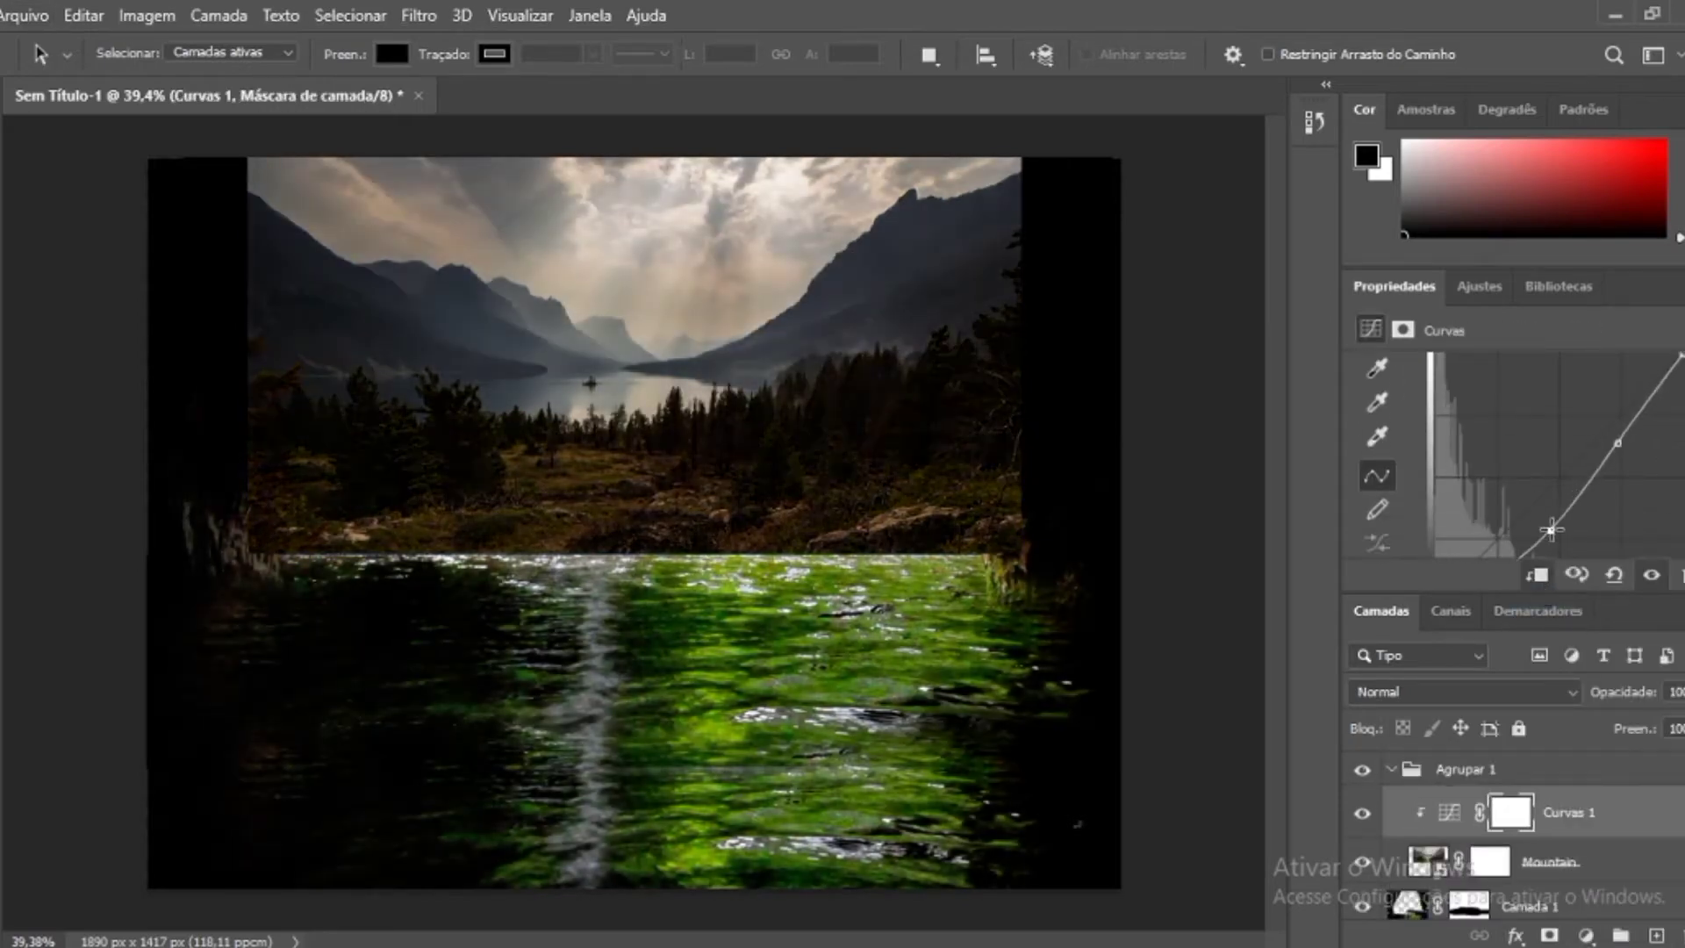
# Move the landscape group below the cave layers, shrink it to fit, and mask out its sky.
pyautogui.click(1391, 769)
pyautogui.moveTo(1466, 769); pyautogui.dragTo(1485, 876)
pyautogui.moveTo(1015, 555); pyautogui.dragTo(974, 535)
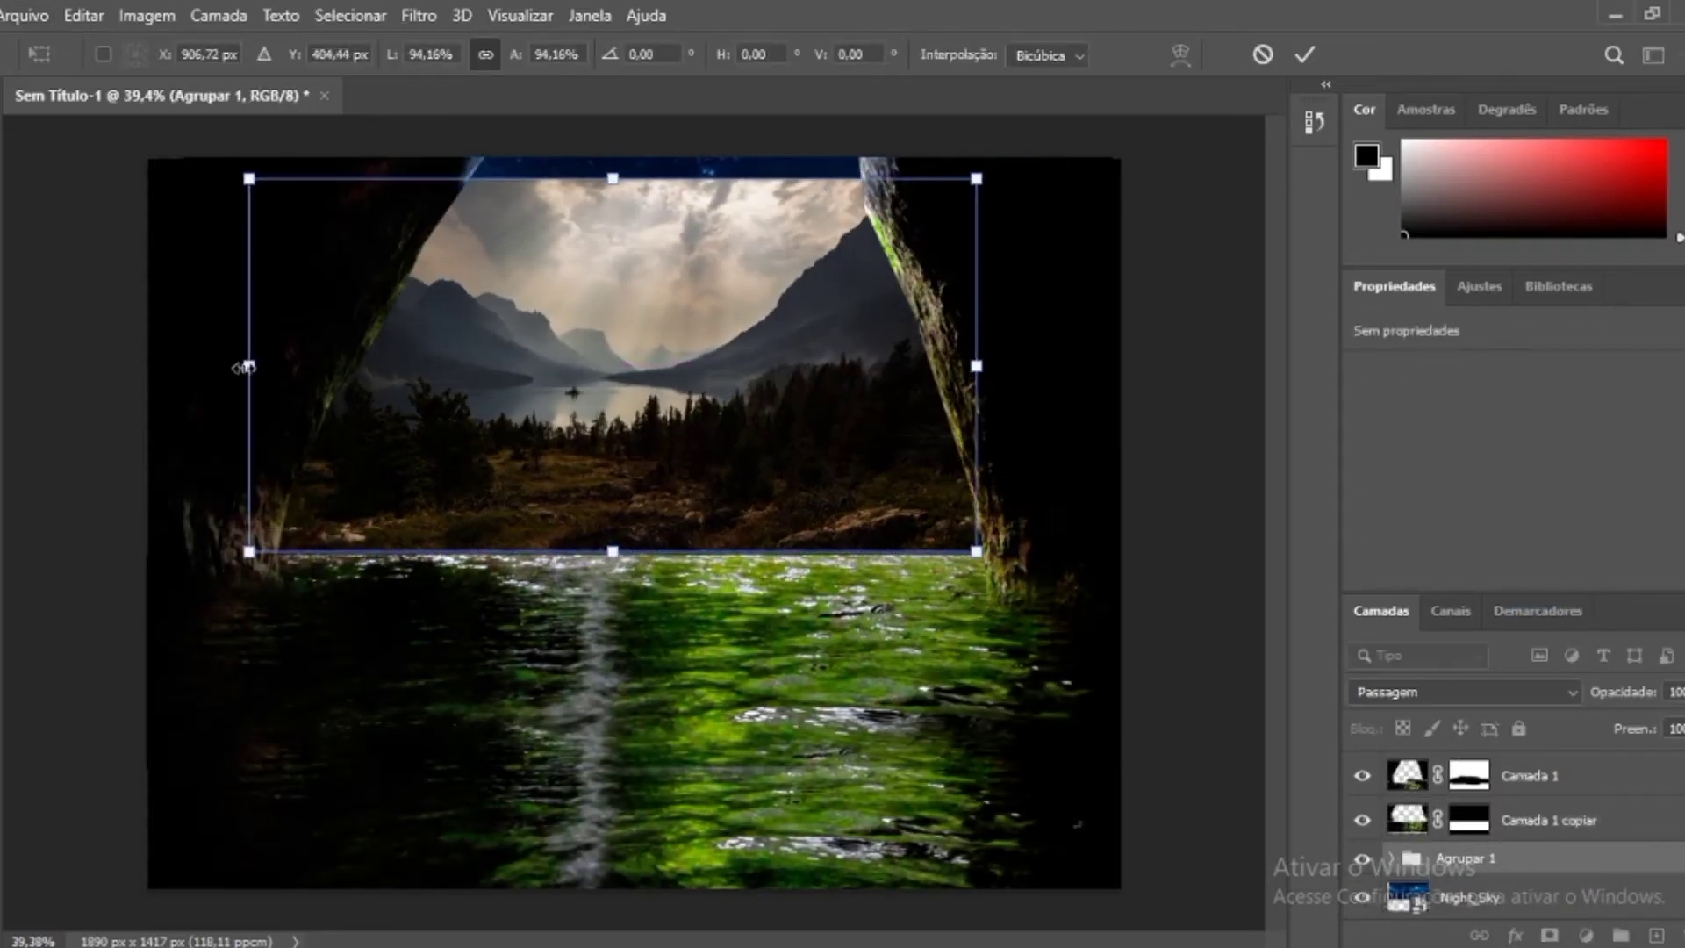
pyautogui.press('Return')
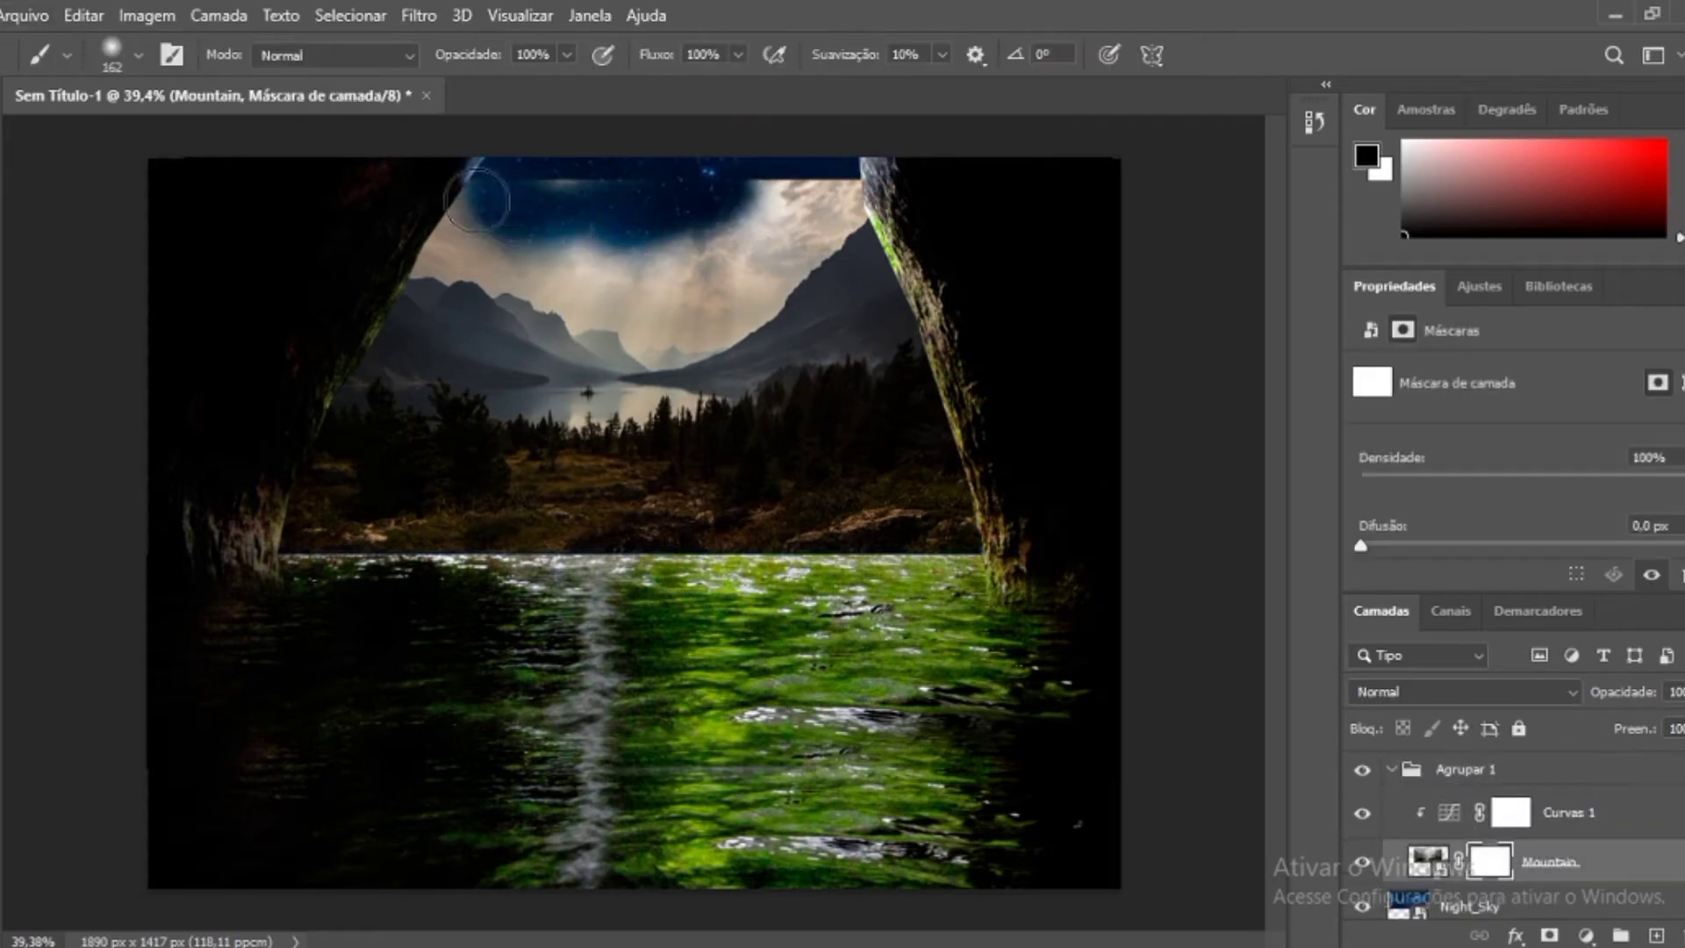
pyautogui.scroll(3, 785, 263)
pyautogui.moveTo(907, 166)
pyautogui.mouseDown()
pyautogui.moveTo(545, 245)
pyautogui.moveTo(629, 335)
pyautogui.mouseUp()
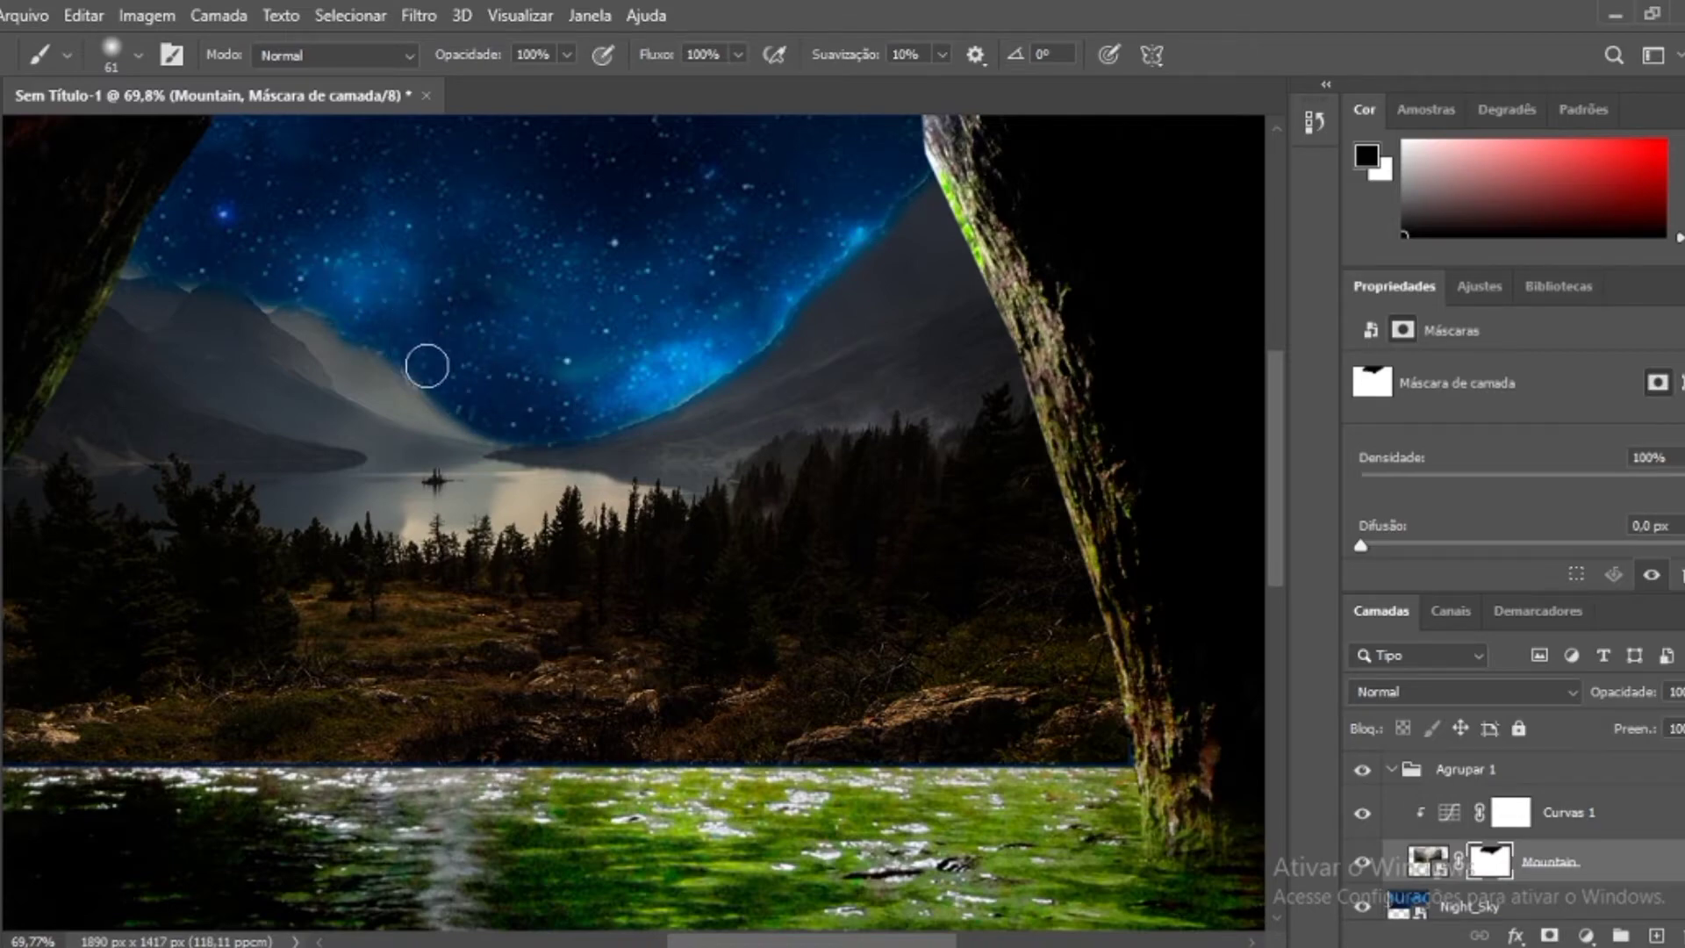
pyautogui.scroll(-1, 426, 366)
# Add a Color Lookup adjustment with the NightFromDay preset.
pyautogui.click(1585, 934)
pyautogui.click(1609, 797)
pyautogui.click(1623, 376)
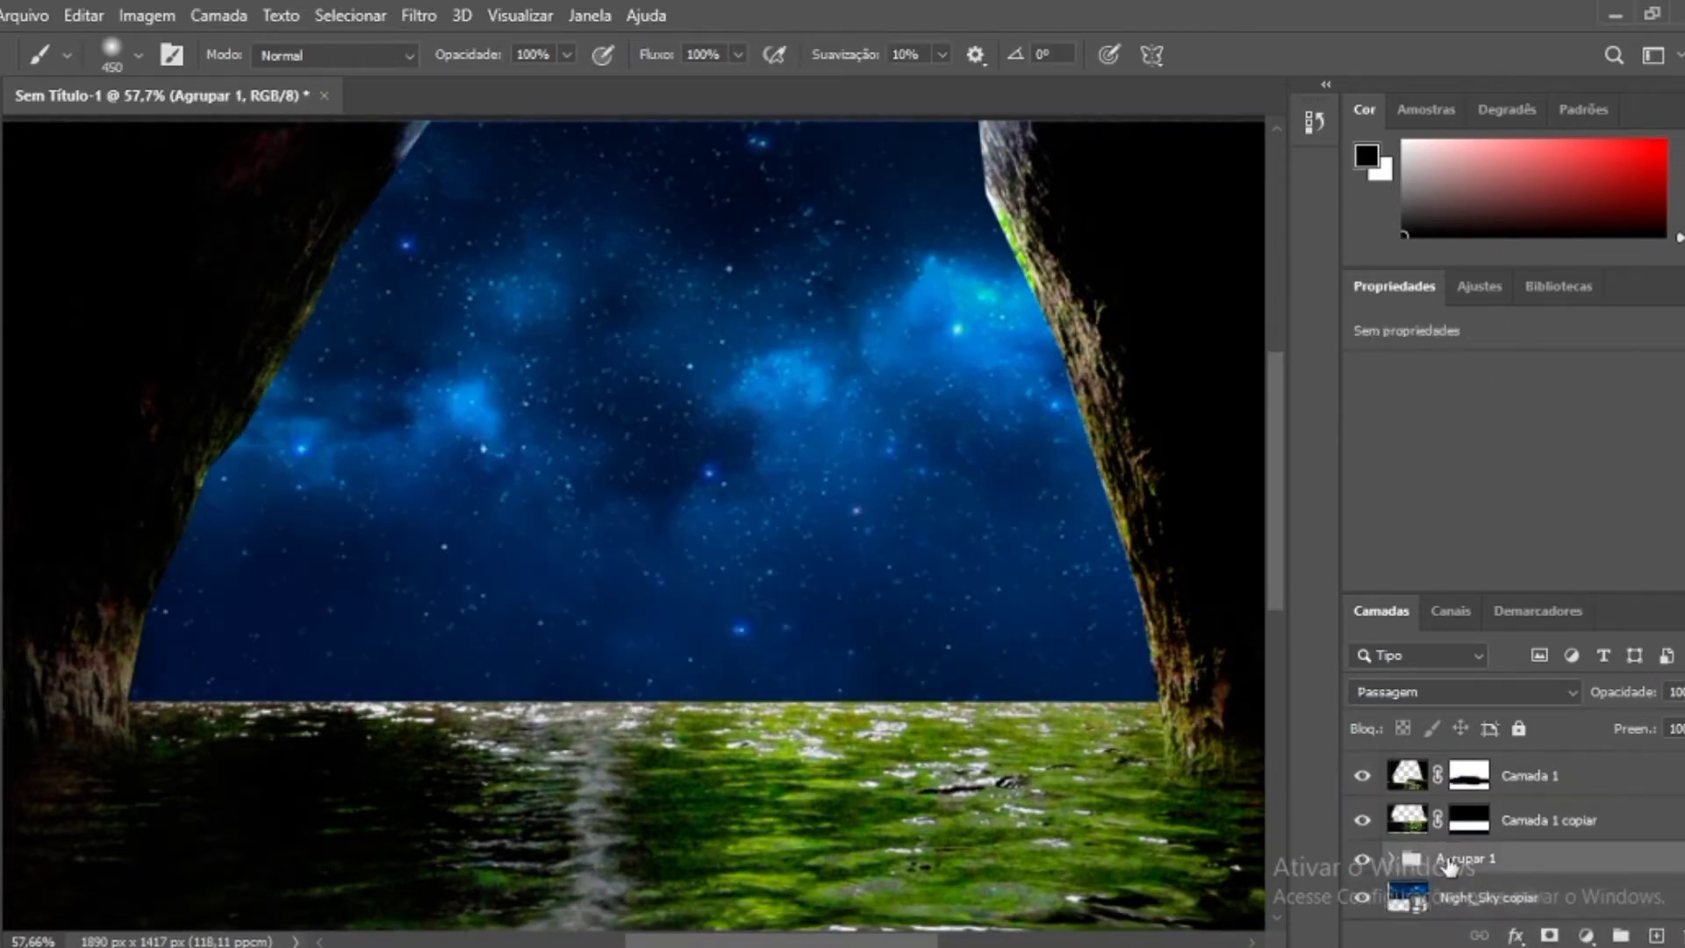
# Mask the stars off the forest and mountains, then select the Mountain layer.
pyautogui.moveTo(778, 602)
pyautogui.mouseDown()
pyautogui.moveTo(1102, 553)
pyautogui.moveTo(1087, 417)
pyautogui.moveTo(167, 449)
pyautogui.mouseUp()
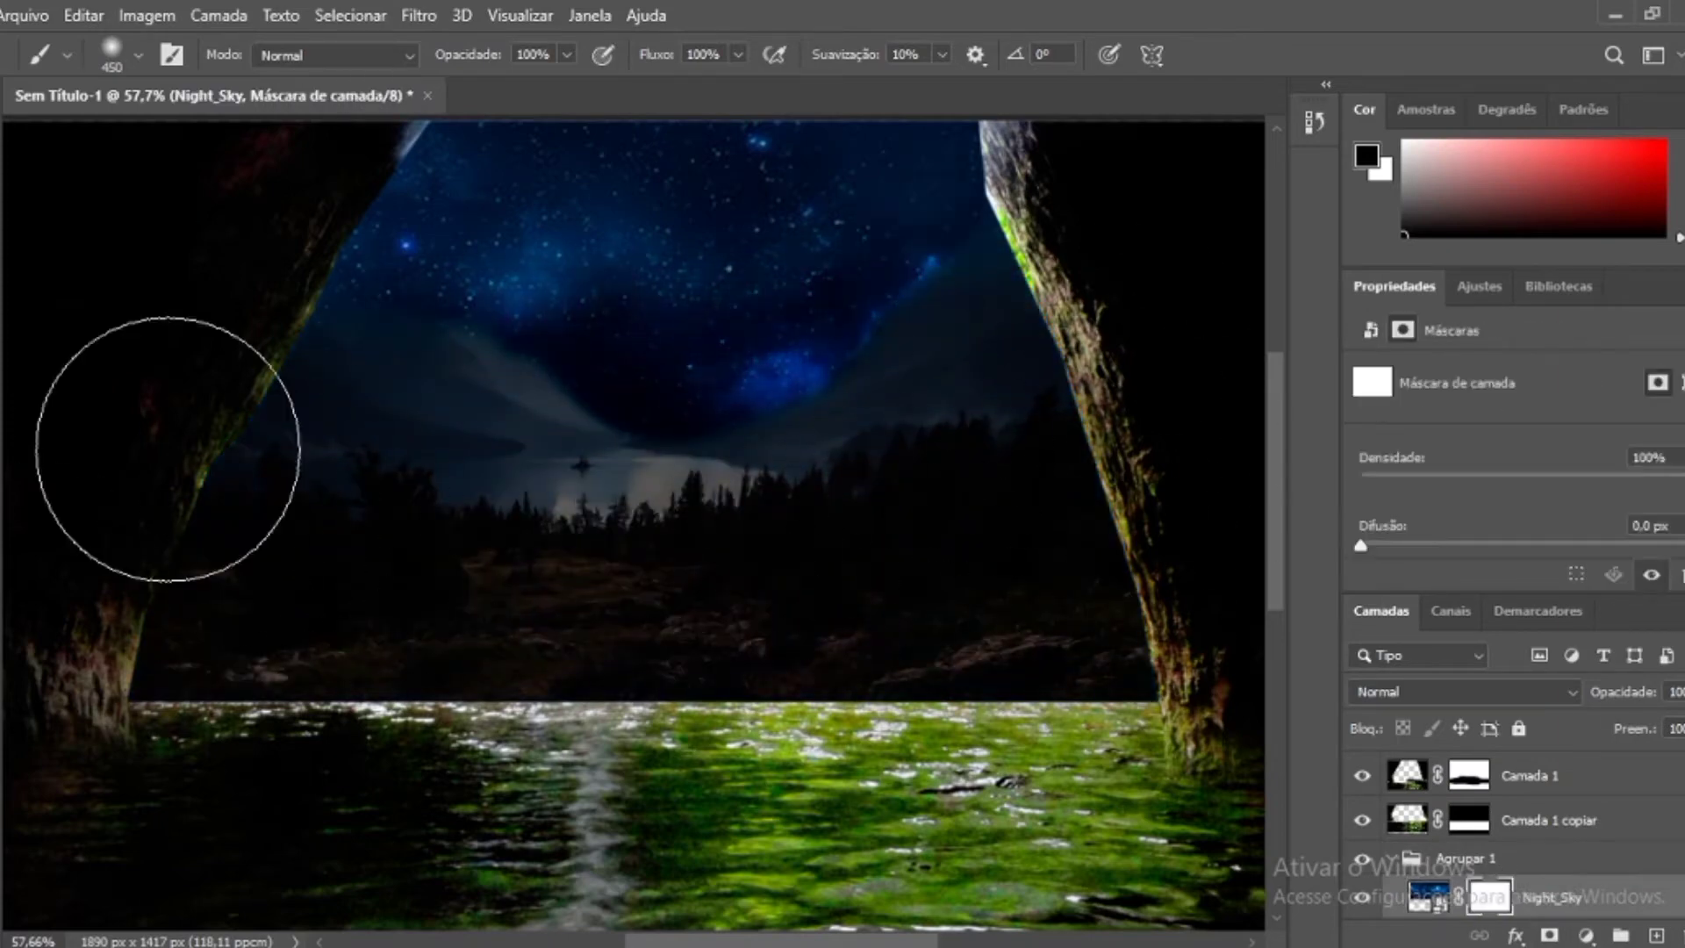
pyautogui.click(150, 16)
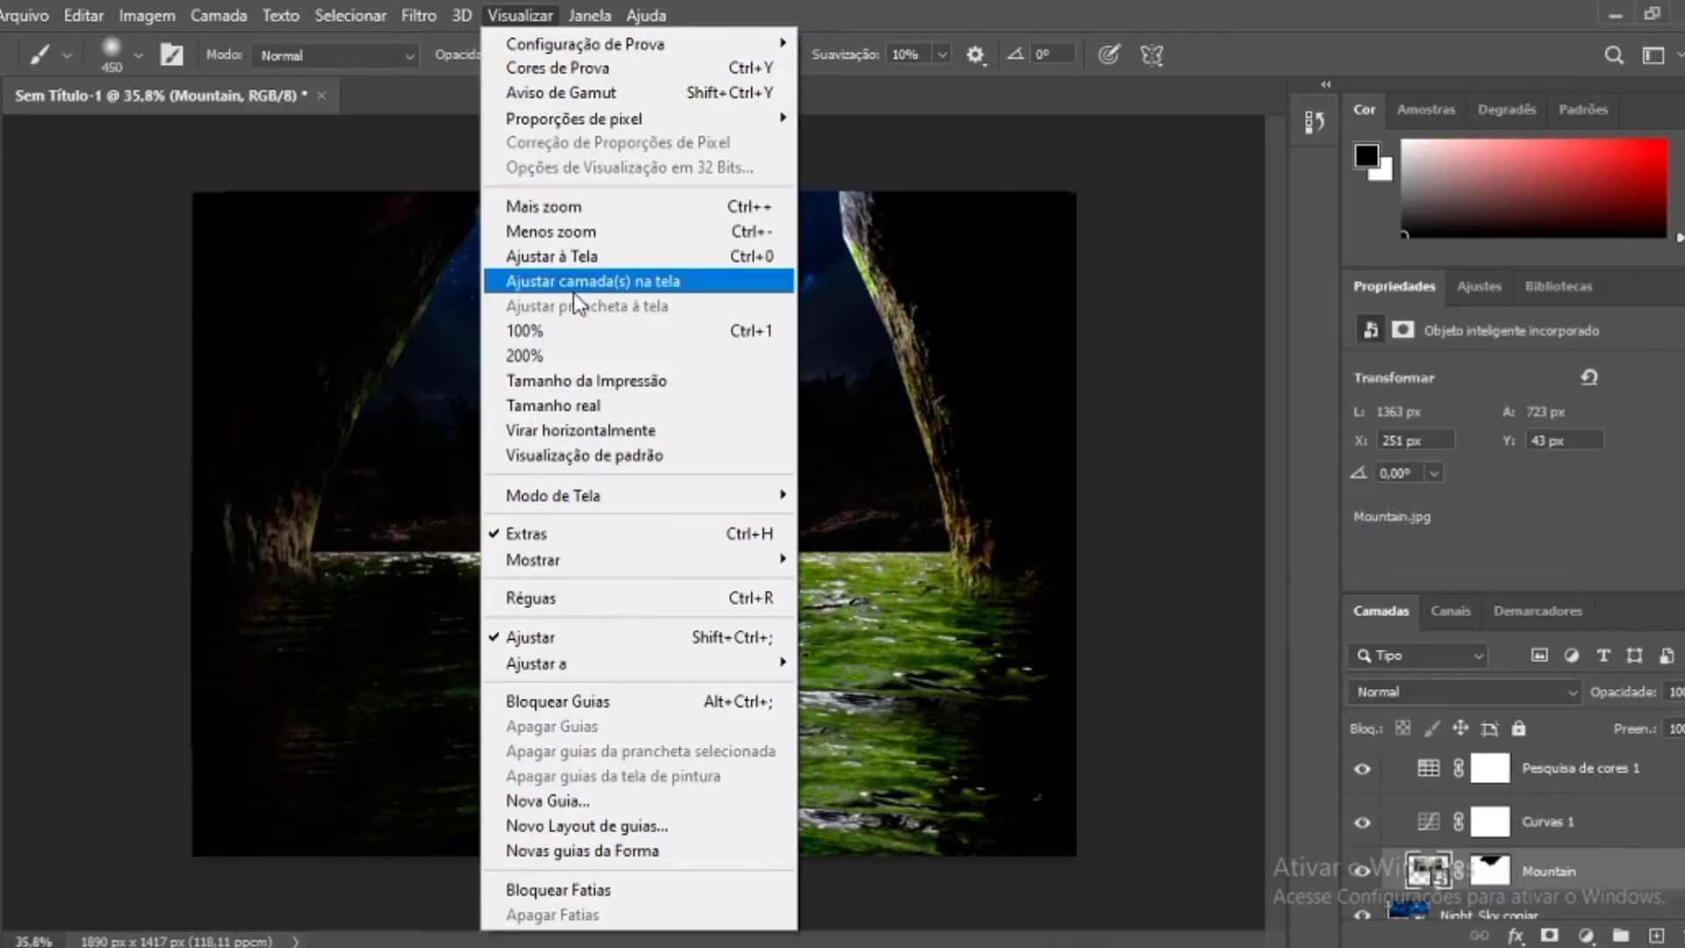
pyautogui.press('Escape')
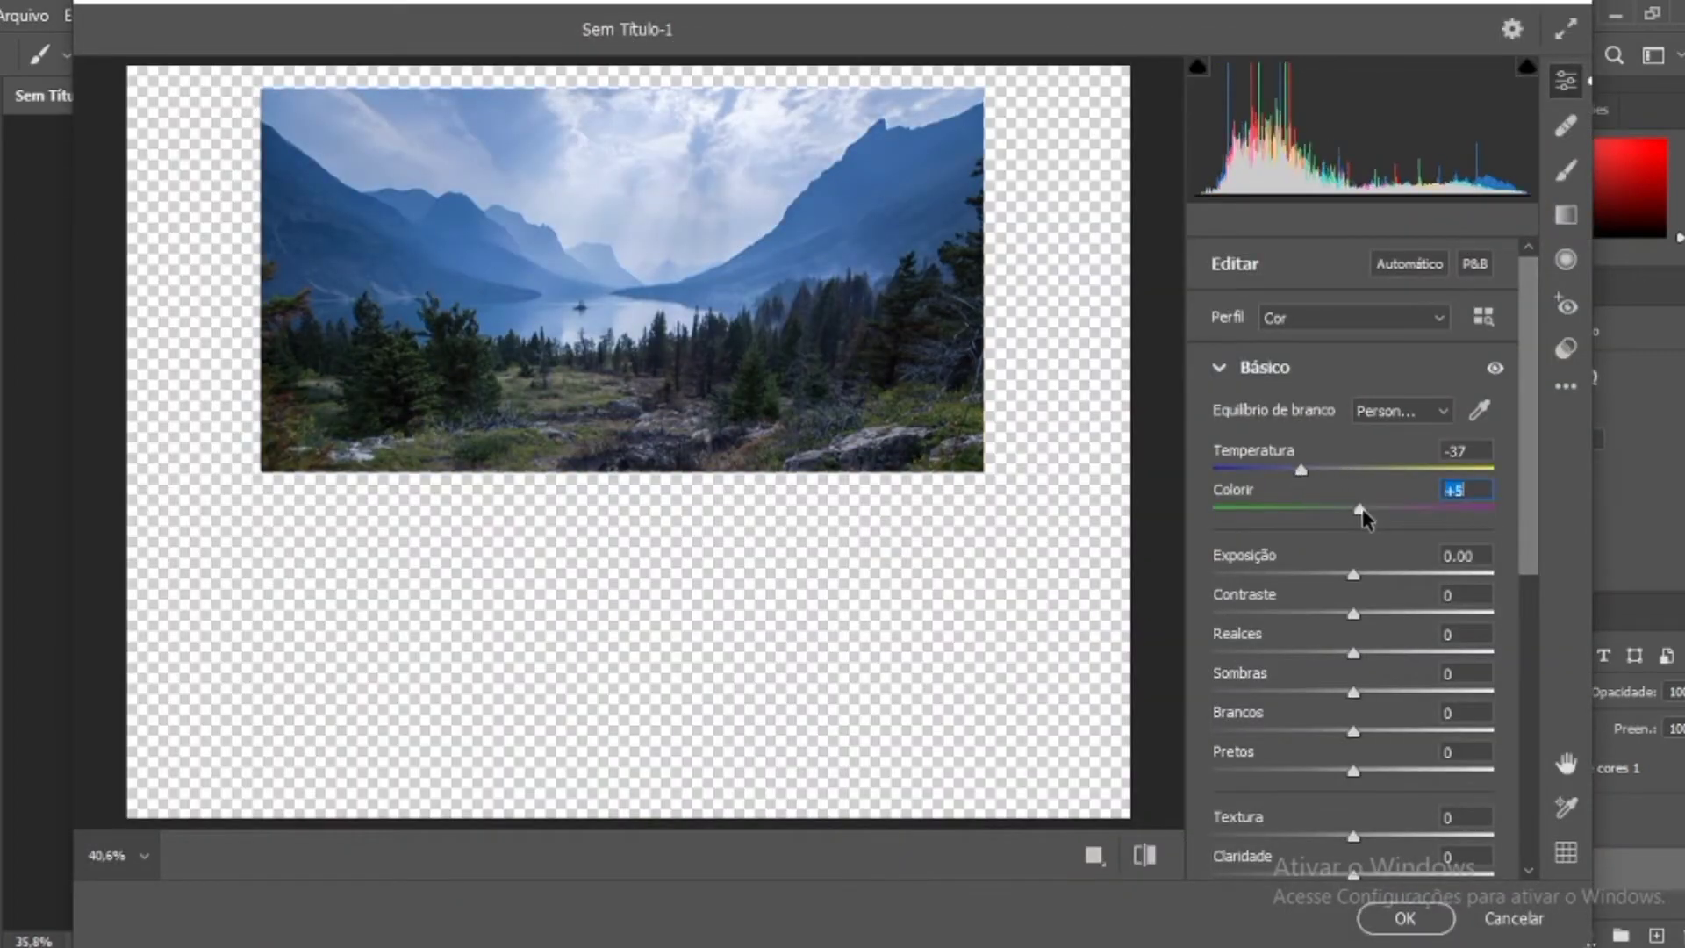
# In Camera Raw set Temp -37, Exposure -1.30, Shadows -73 and Clarity +100.
pyautogui.moveTo(1363, 517); pyautogui.dragTo(1356, 509)
pyautogui.moveTo(1353, 574)
pyautogui.mouseDown()
pyautogui.moveTo(1316, 574)
pyautogui.moveTo(1380, 613)
pyautogui.mouseUp()
pyautogui.scroll(-3, 1403, 674)
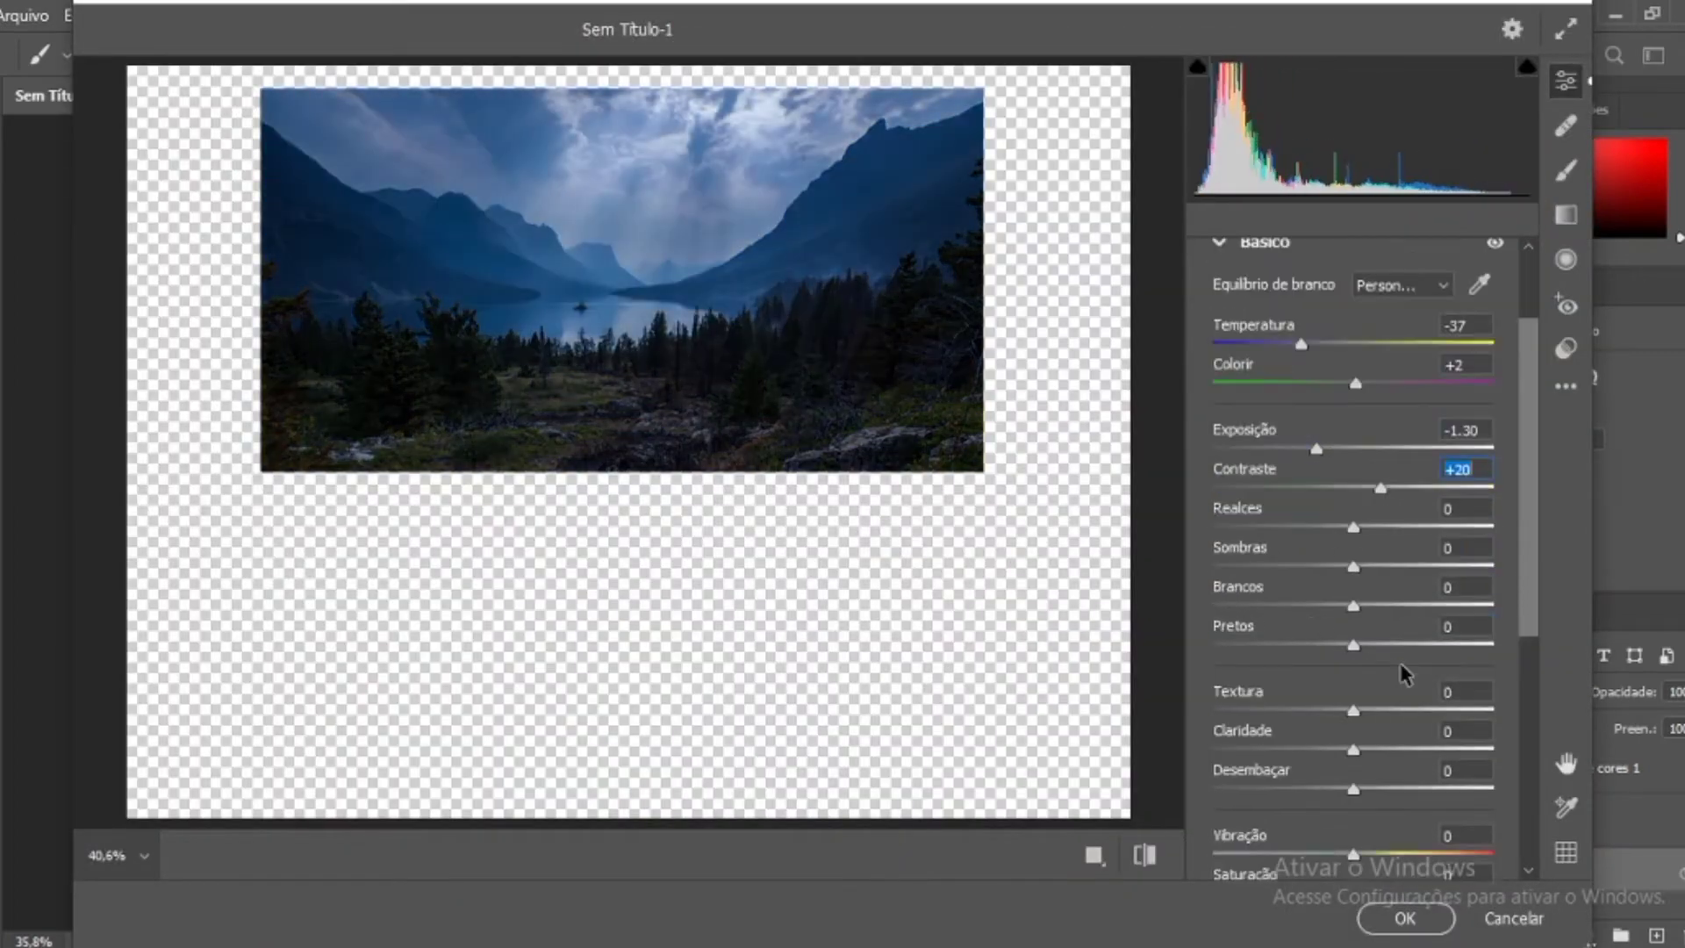
pyautogui.moveTo(1474, 570); pyautogui.dragTo(1250, 566)
pyautogui.moveTo(1392, 646); pyautogui.dragTo(1321, 645)
pyautogui.scroll(-2, 1392, 646)
pyautogui.moveTo(1353, 561); pyautogui.dragTo(1350, 562)
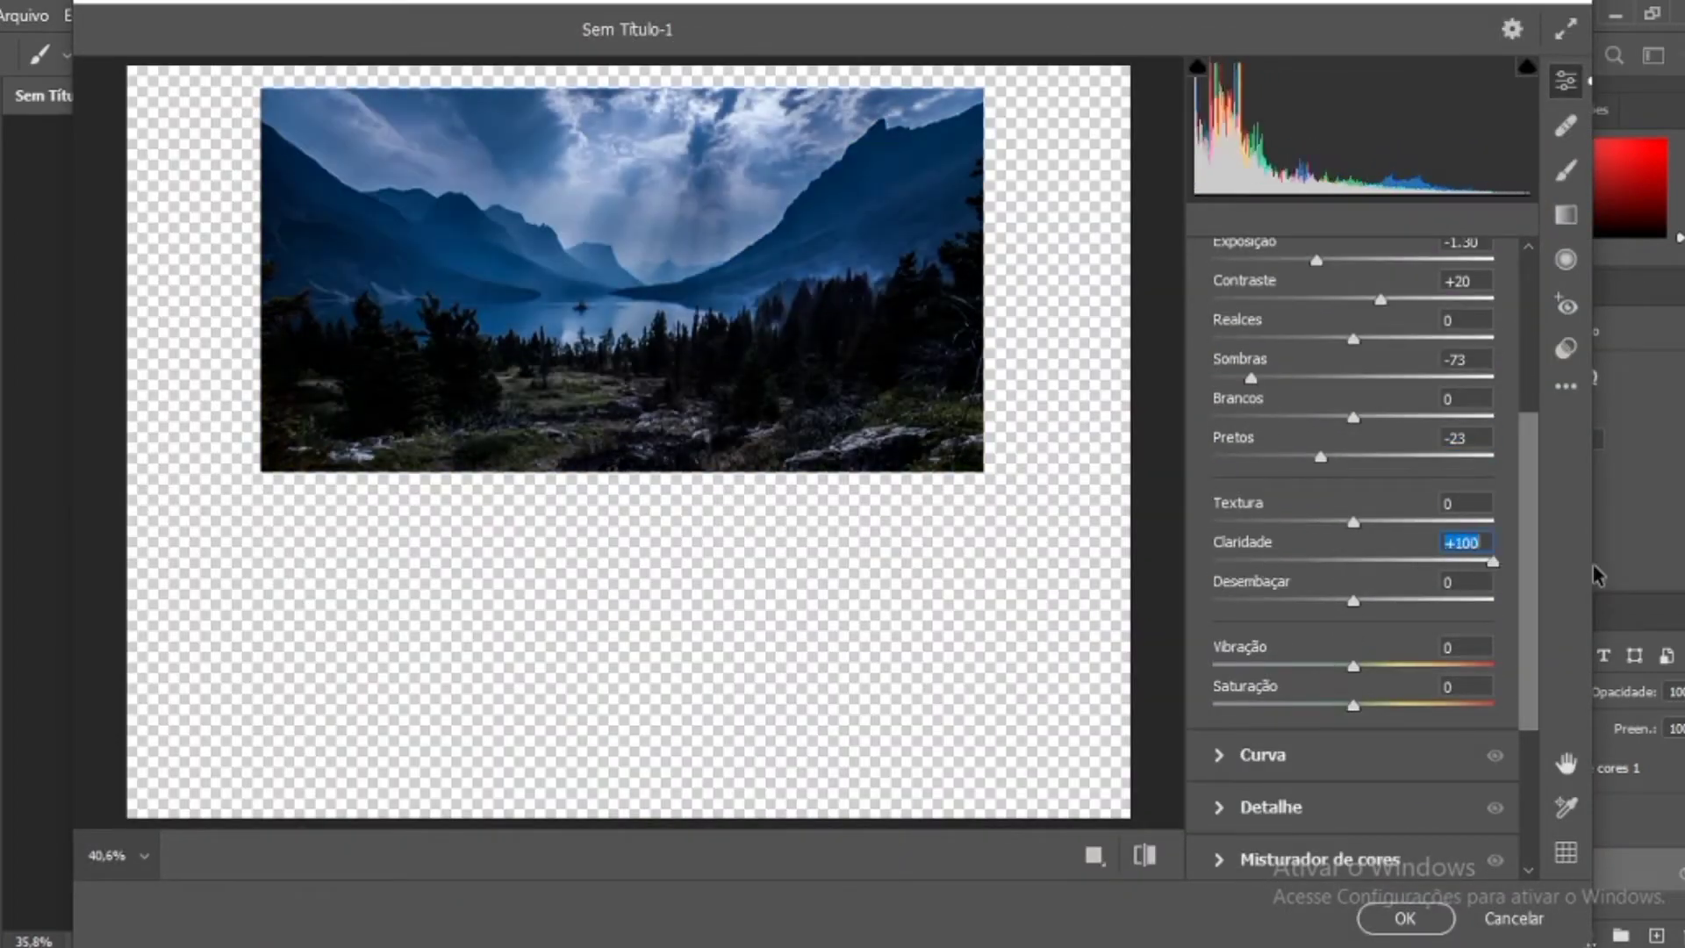
pyautogui.click(1352, 665)
# Apply the Camera Raw edits and raise the Curves point to brighten sky and trees.
pyautogui.click(1237, 730)
pyautogui.click(1404, 917)
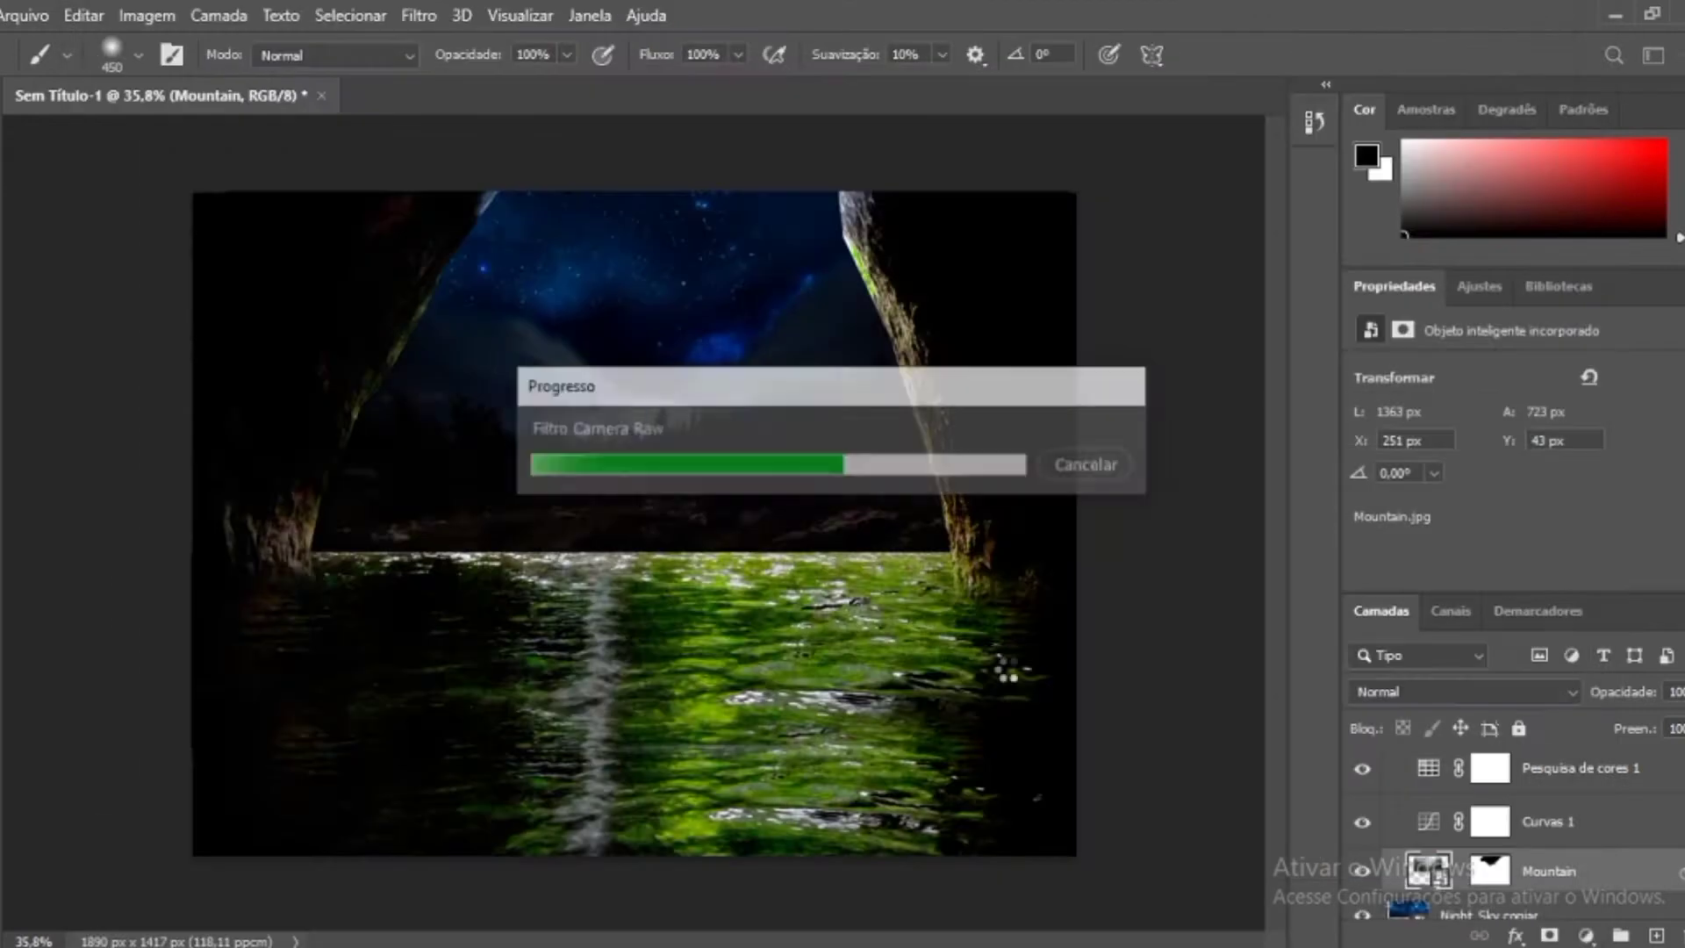
pyautogui.click(1496, 866)
pyautogui.moveTo(1553, 544); pyautogui.dragTo(1553, 524)
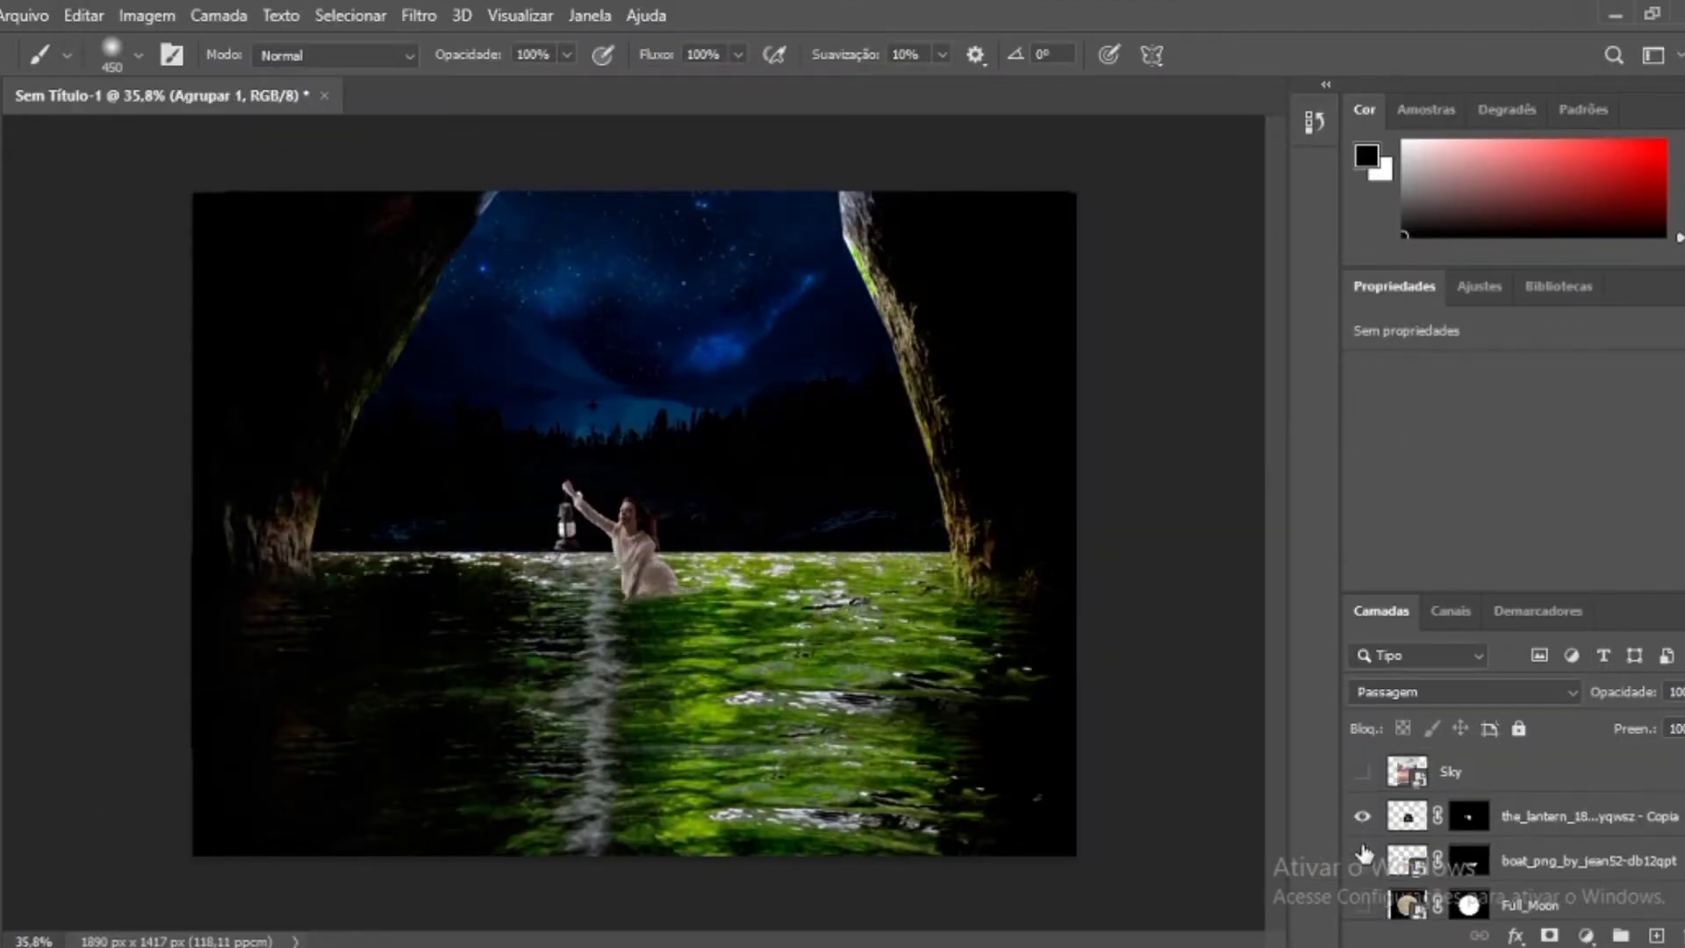
# Show the sunset Sky layer, refine its selection, and move it below the landscape group.
pyautogui.click(1361, 772)
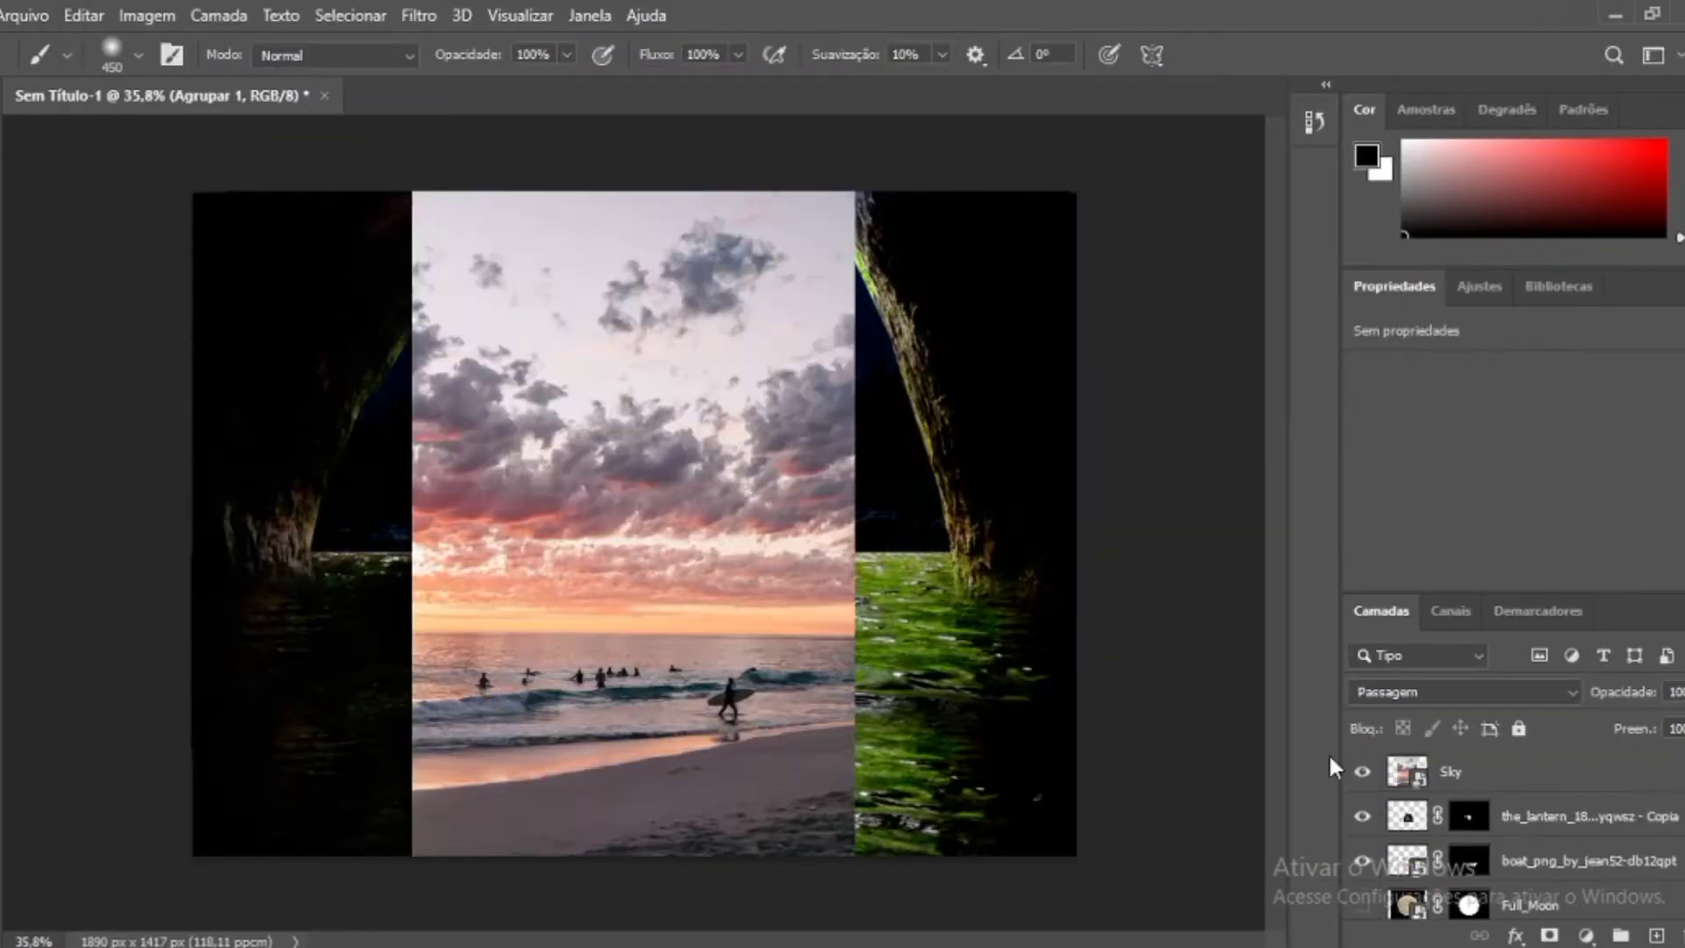
pyautogui.click(350, 15)
pyautogui.click(395, 380)
pyautogui.scroll(3, 606, 430)
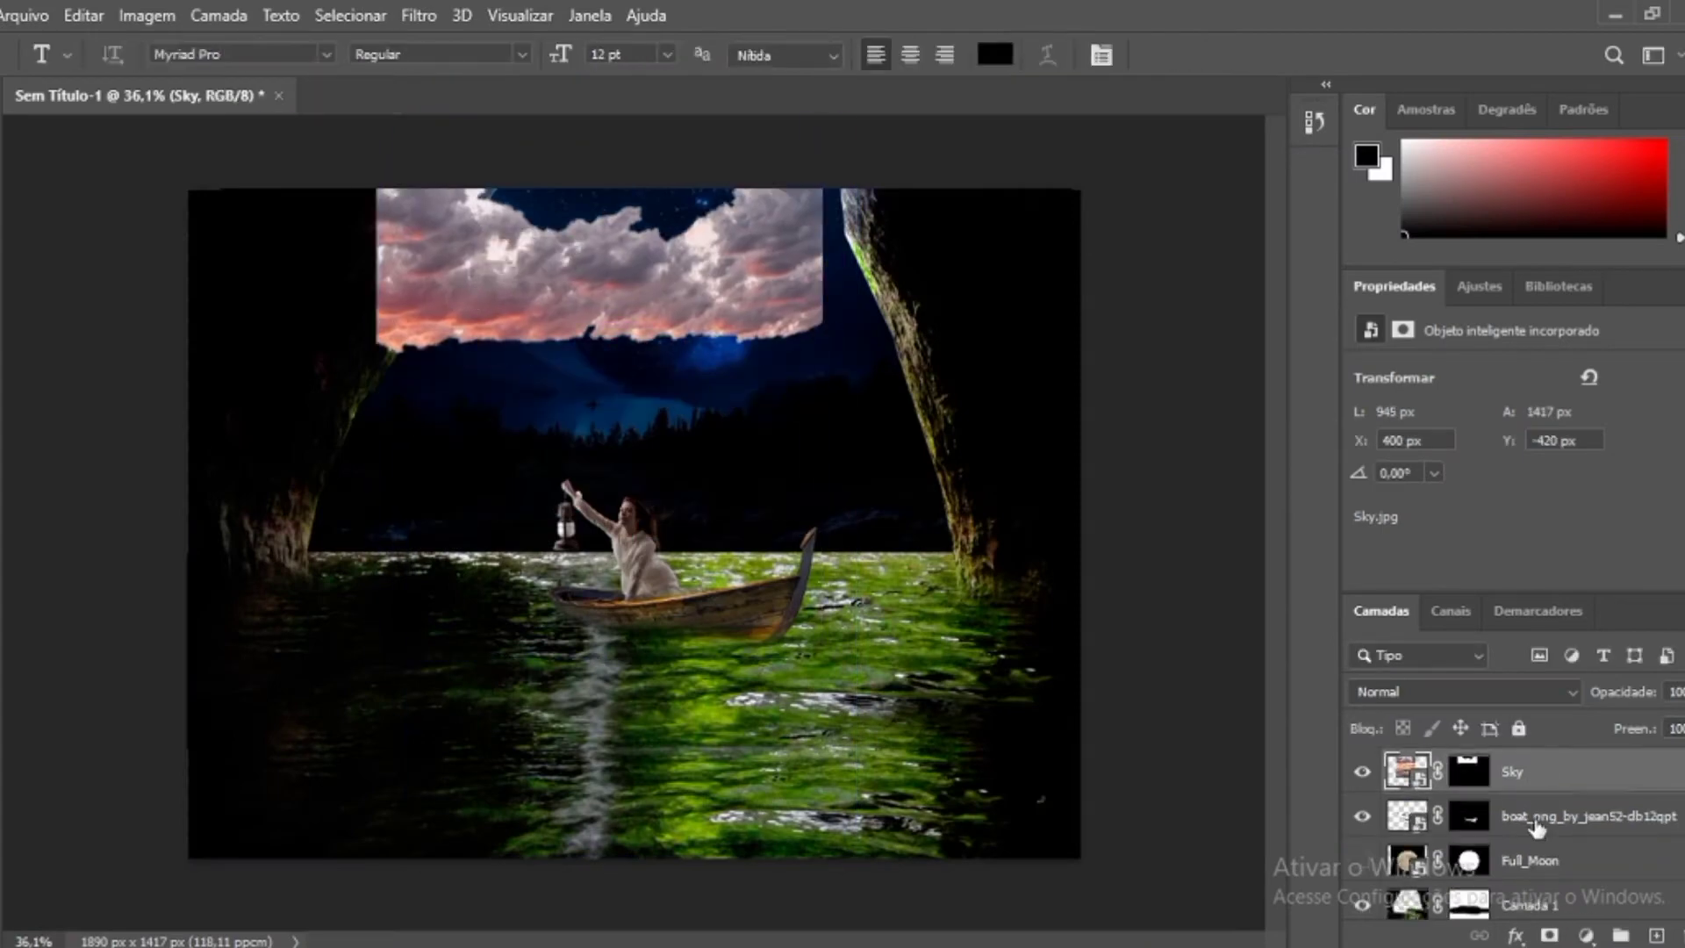
pyautogui.moveTo(1518, 816); pyautogui.dragTo(1544, 878)
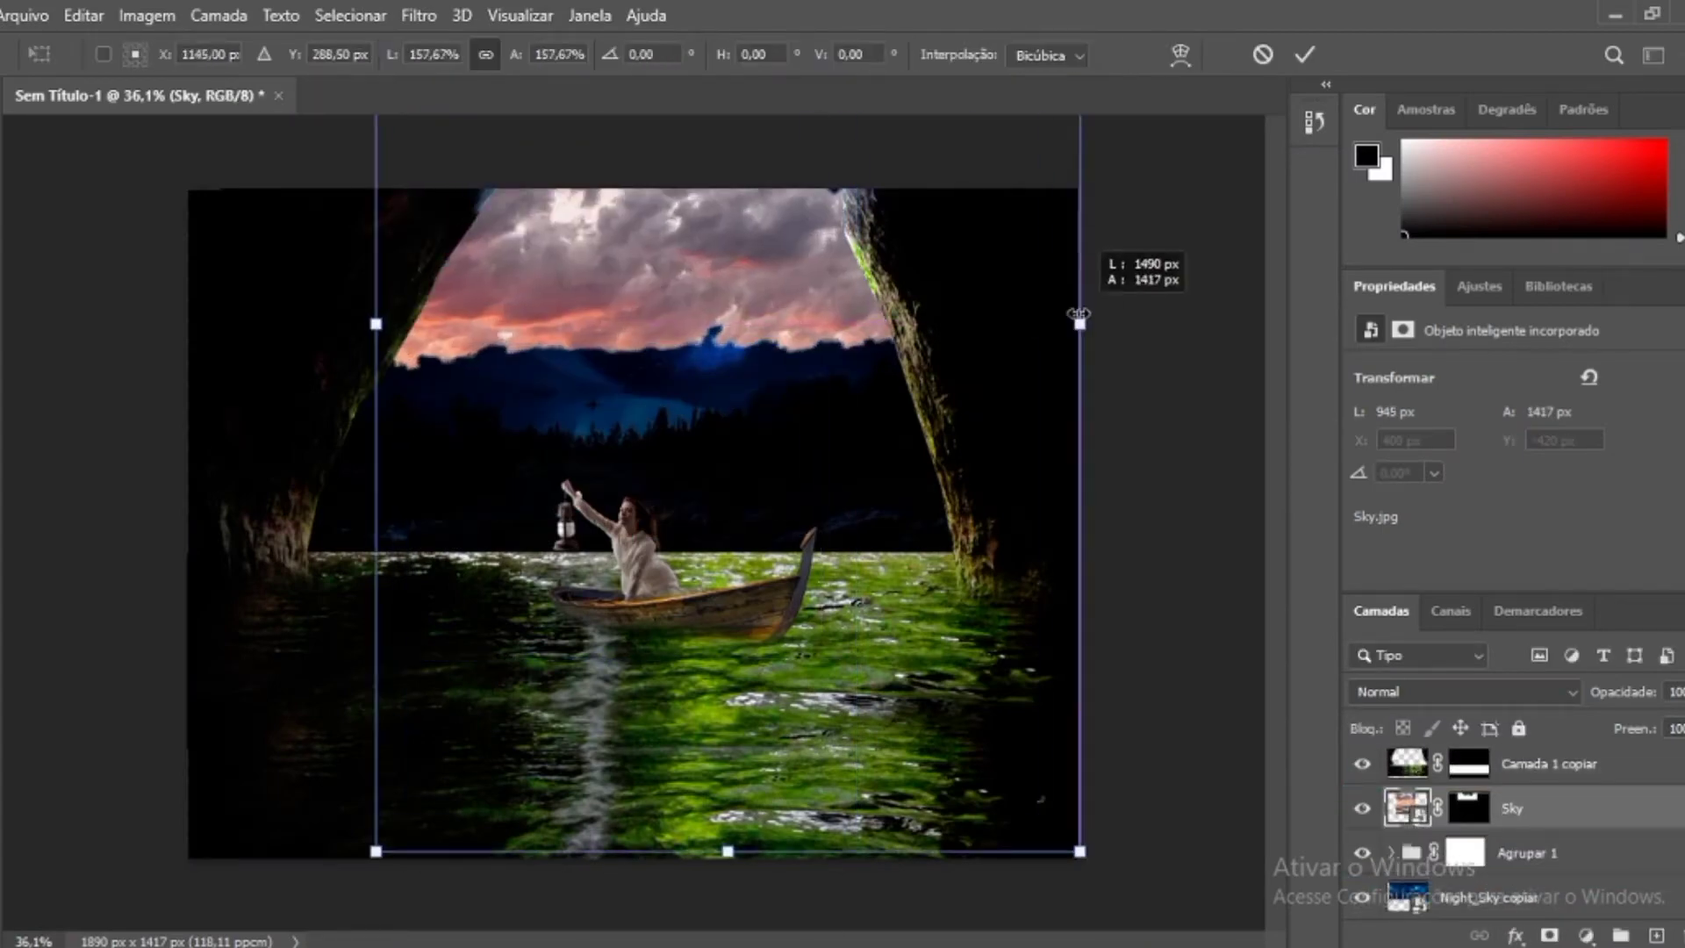
pyautogui.click(1432, 807)
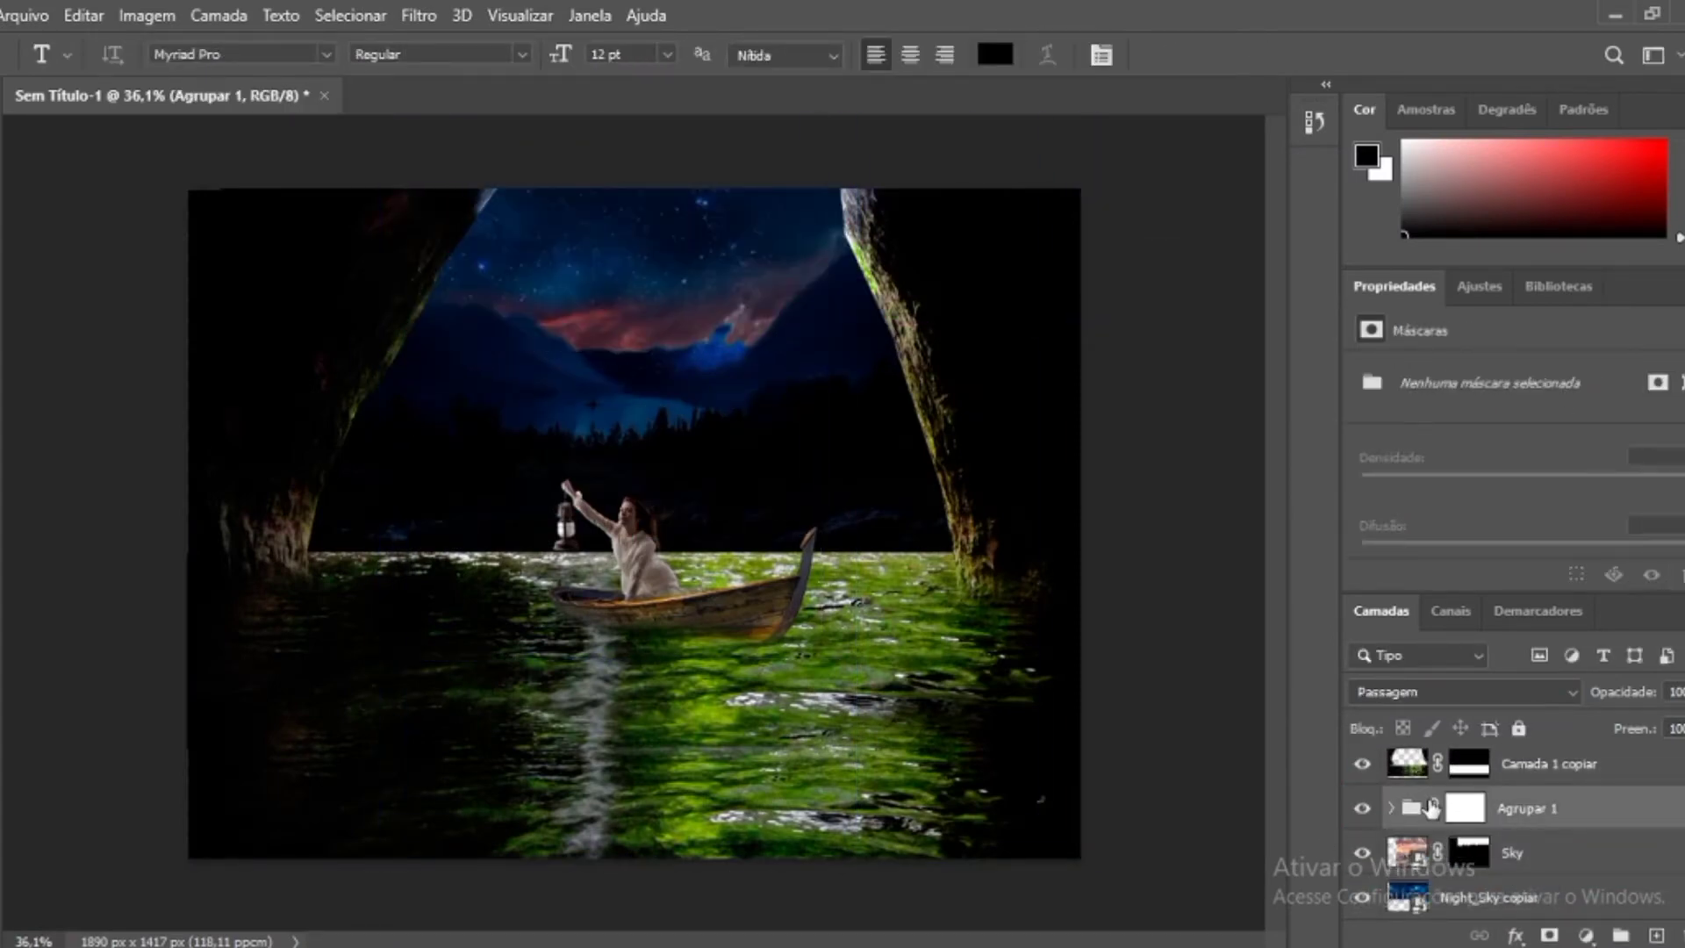
pyautogui.scroll(2, 1474, 877)
# Set the Sky layer to Linear Dodge at about 49% opacity and select its mask.
pyautogui.click(1492, 855)
pyautogui.click(1461, 691)
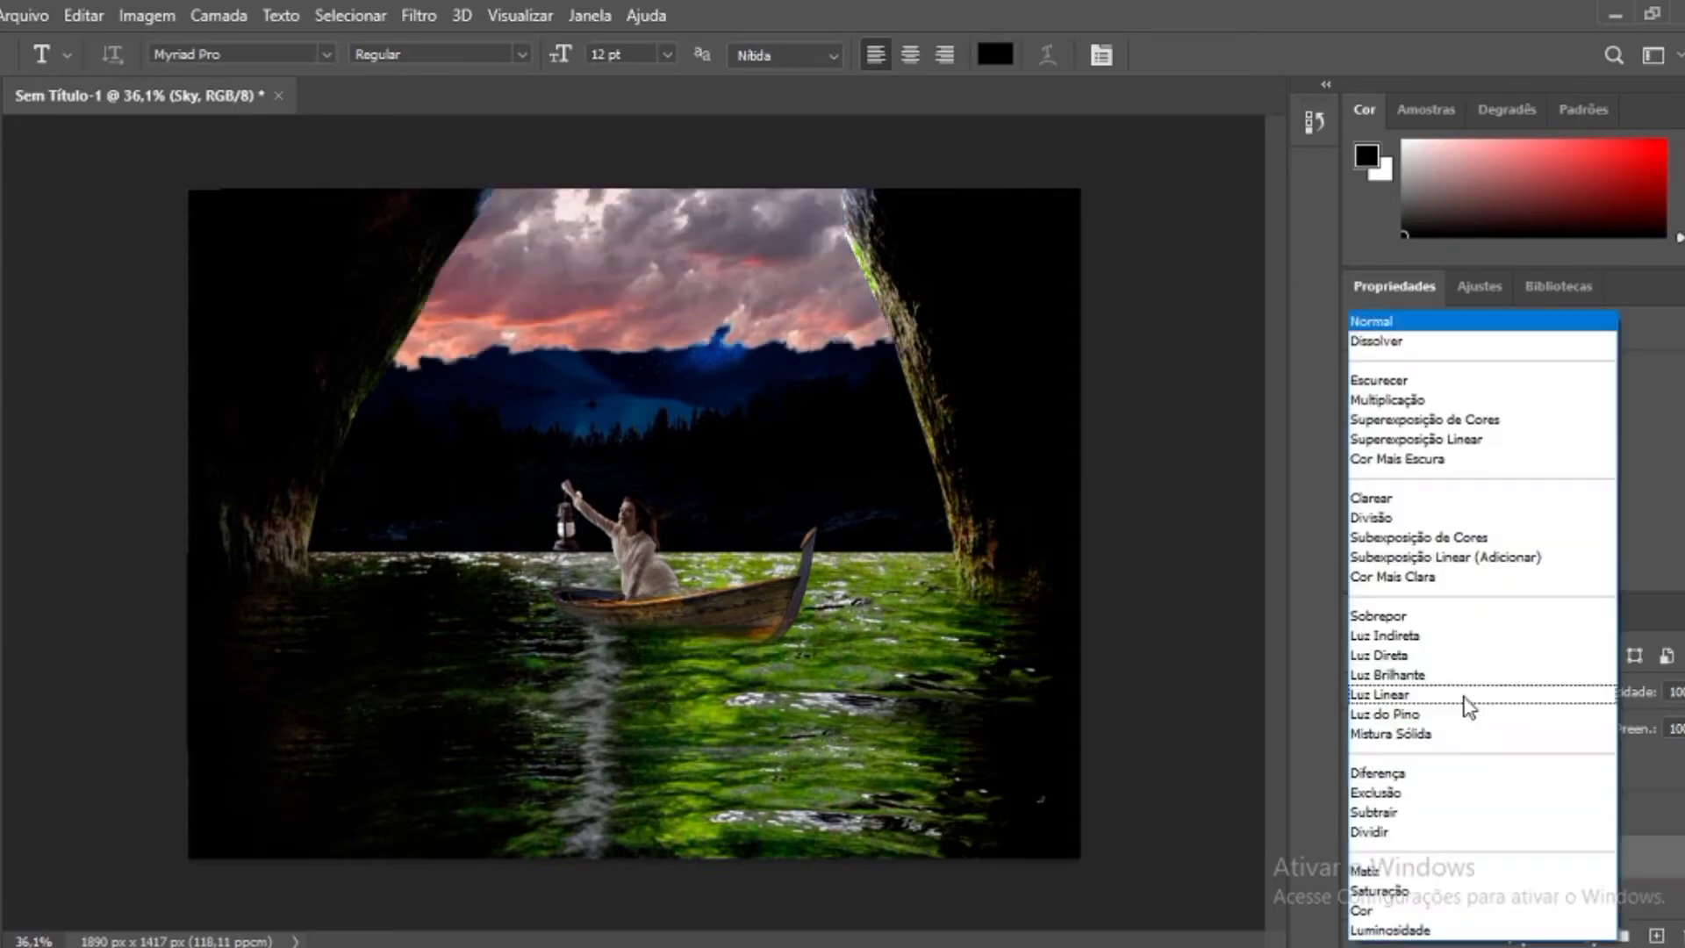
pyautogui.click(1448, 549)
pyautogui.moveTo(1632, 702); pyautogui.dragTo(1592, 702)
pyautogui.scroll(-2, 1535, 833)
pyautogui.click(1489, 768)
# Show the full moon, then shrink and place it in the sky above the cave.
pyautogui.press('b')
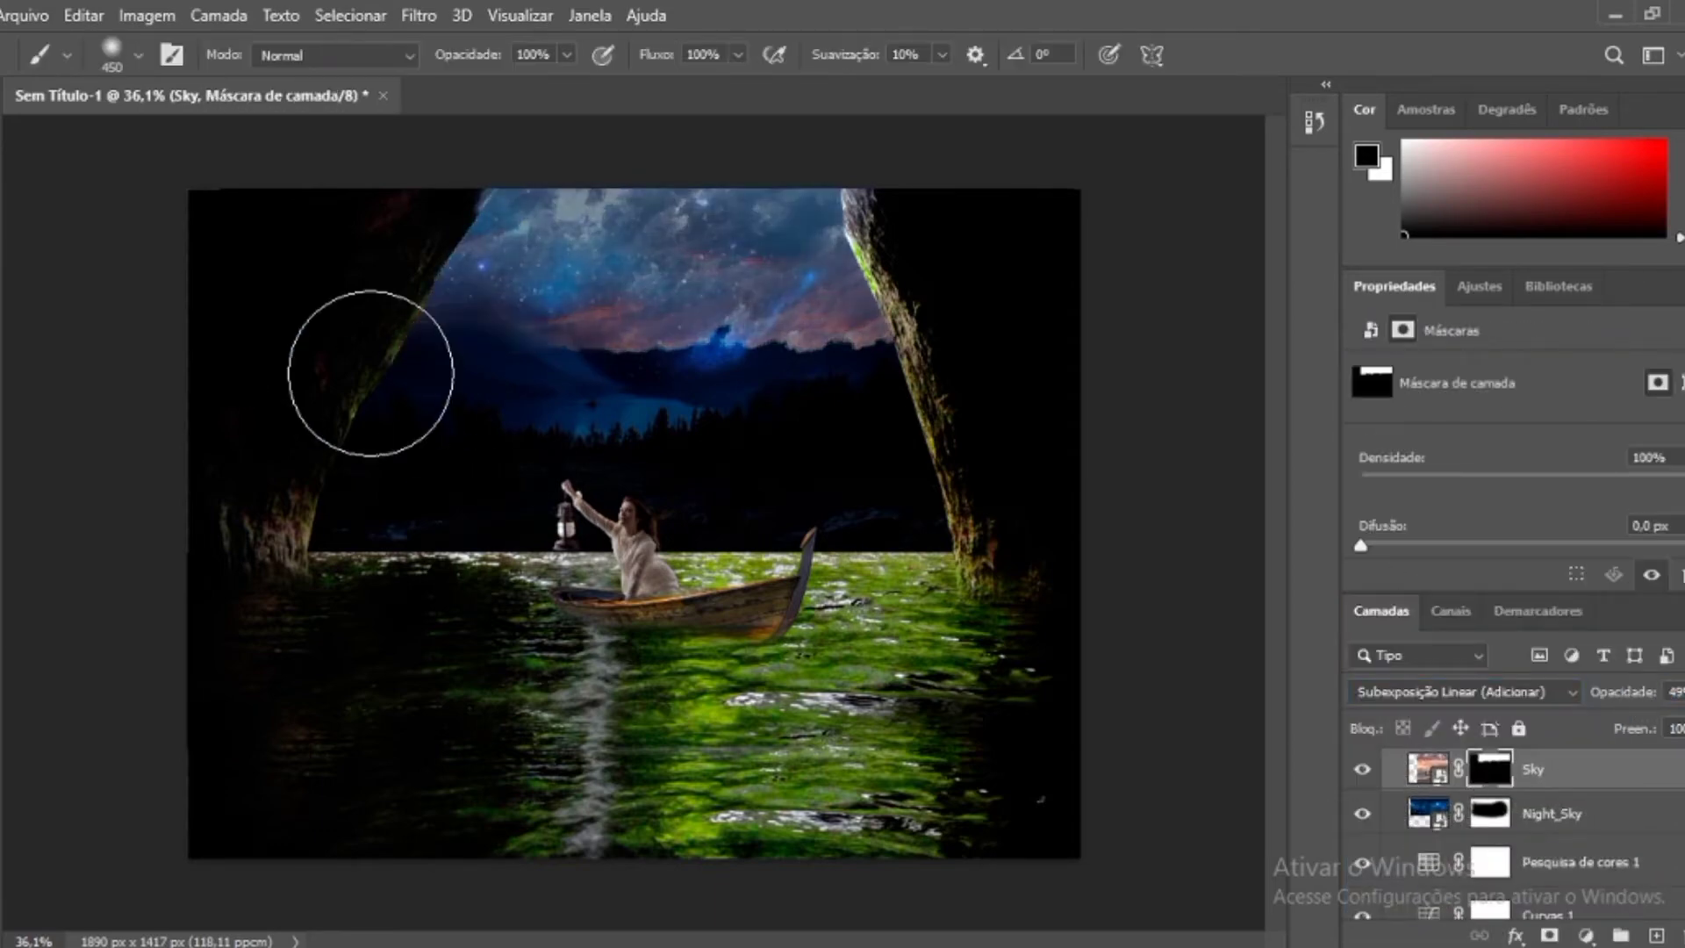
pyautogui.scroll(-2, 1492, 833)
pyautogui.click(1526, 897)
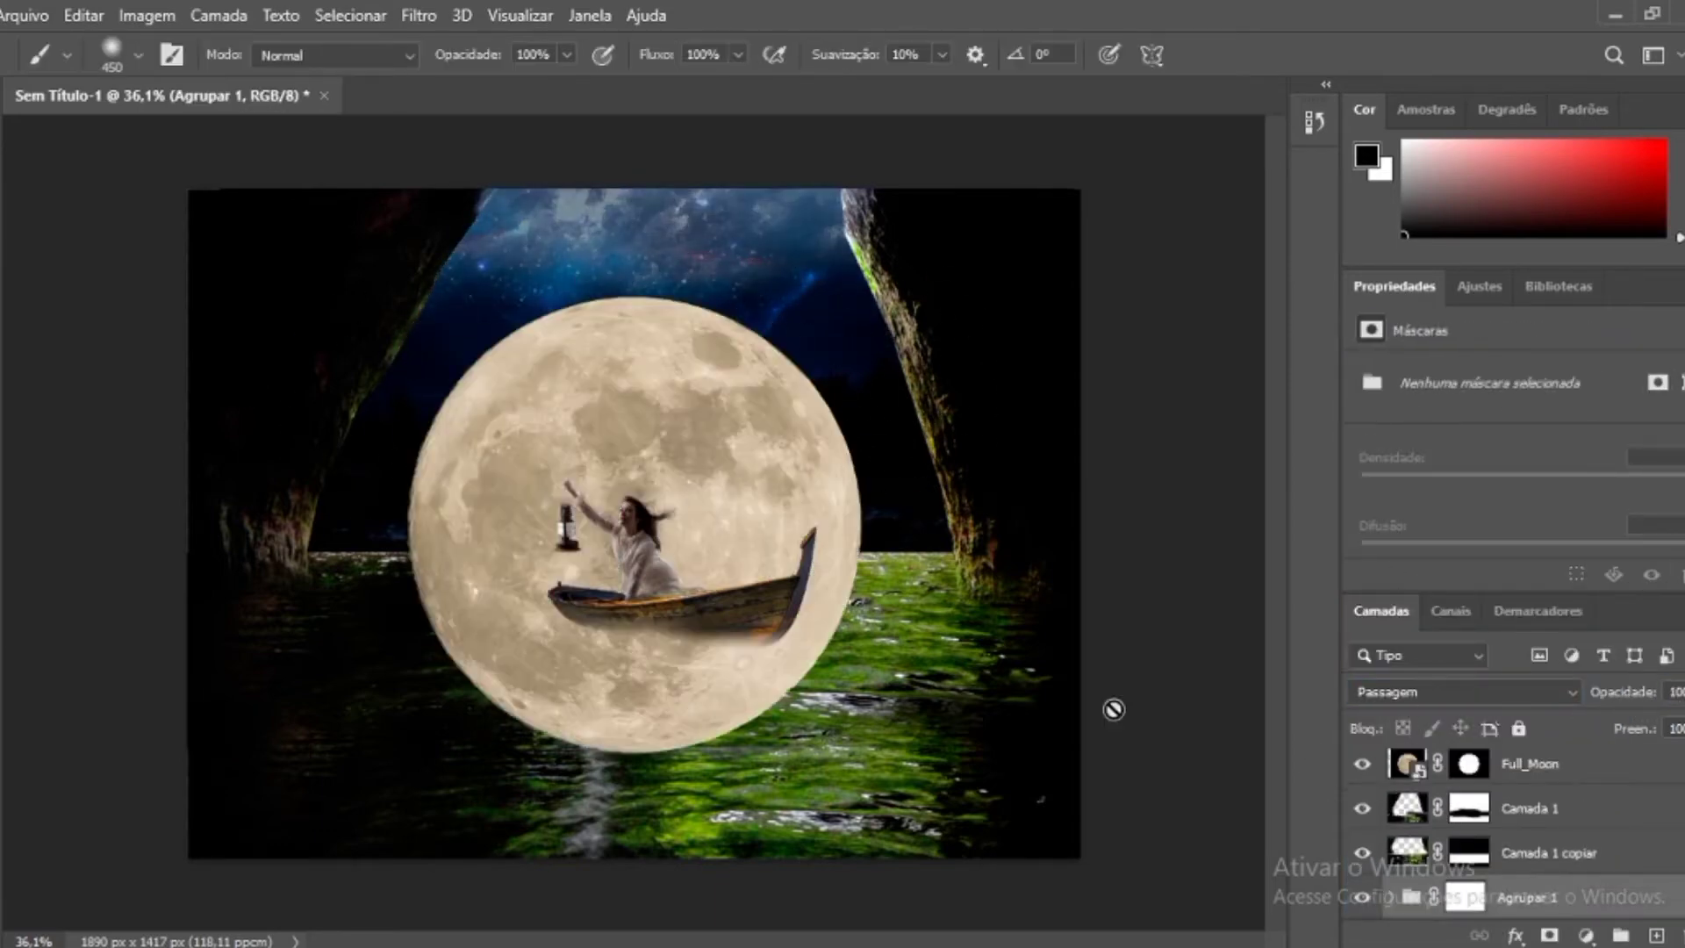
pyautogui.hotkey('ctrl', 't')
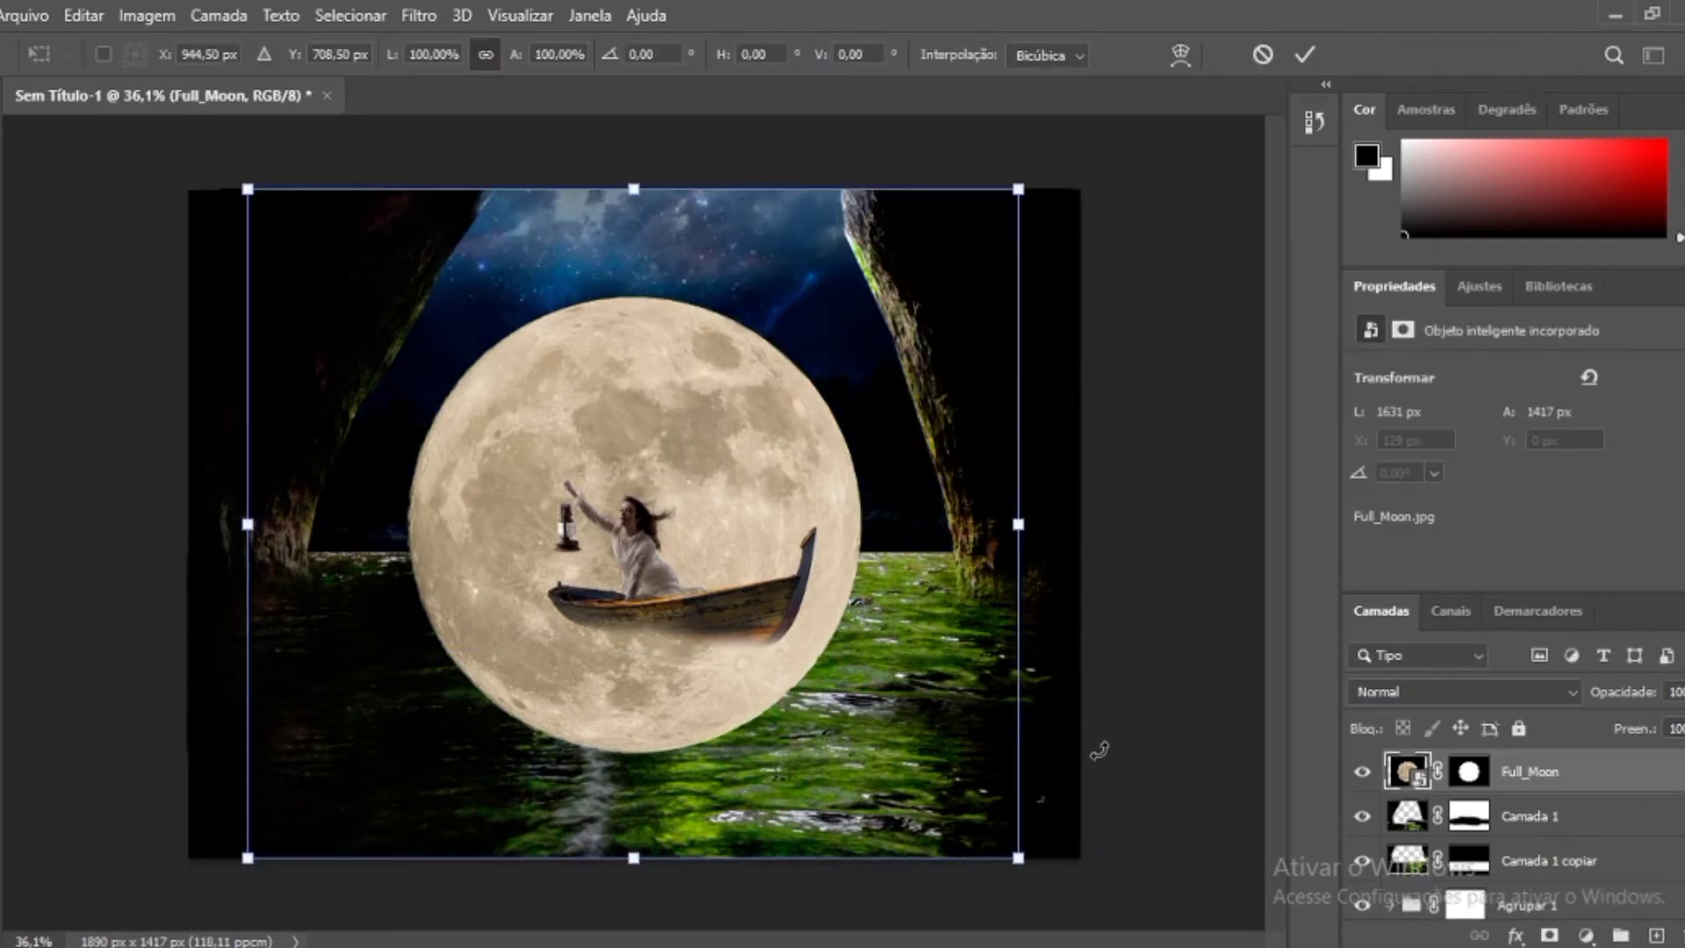
pyautogui.moveTo(1015, 855); pyautogui.dragTo(865, 355)
pyautogui.scroll(2, 716, 173)
pyautogui.moveTo(716, 174); pyautogui.dragTo(716, 244)
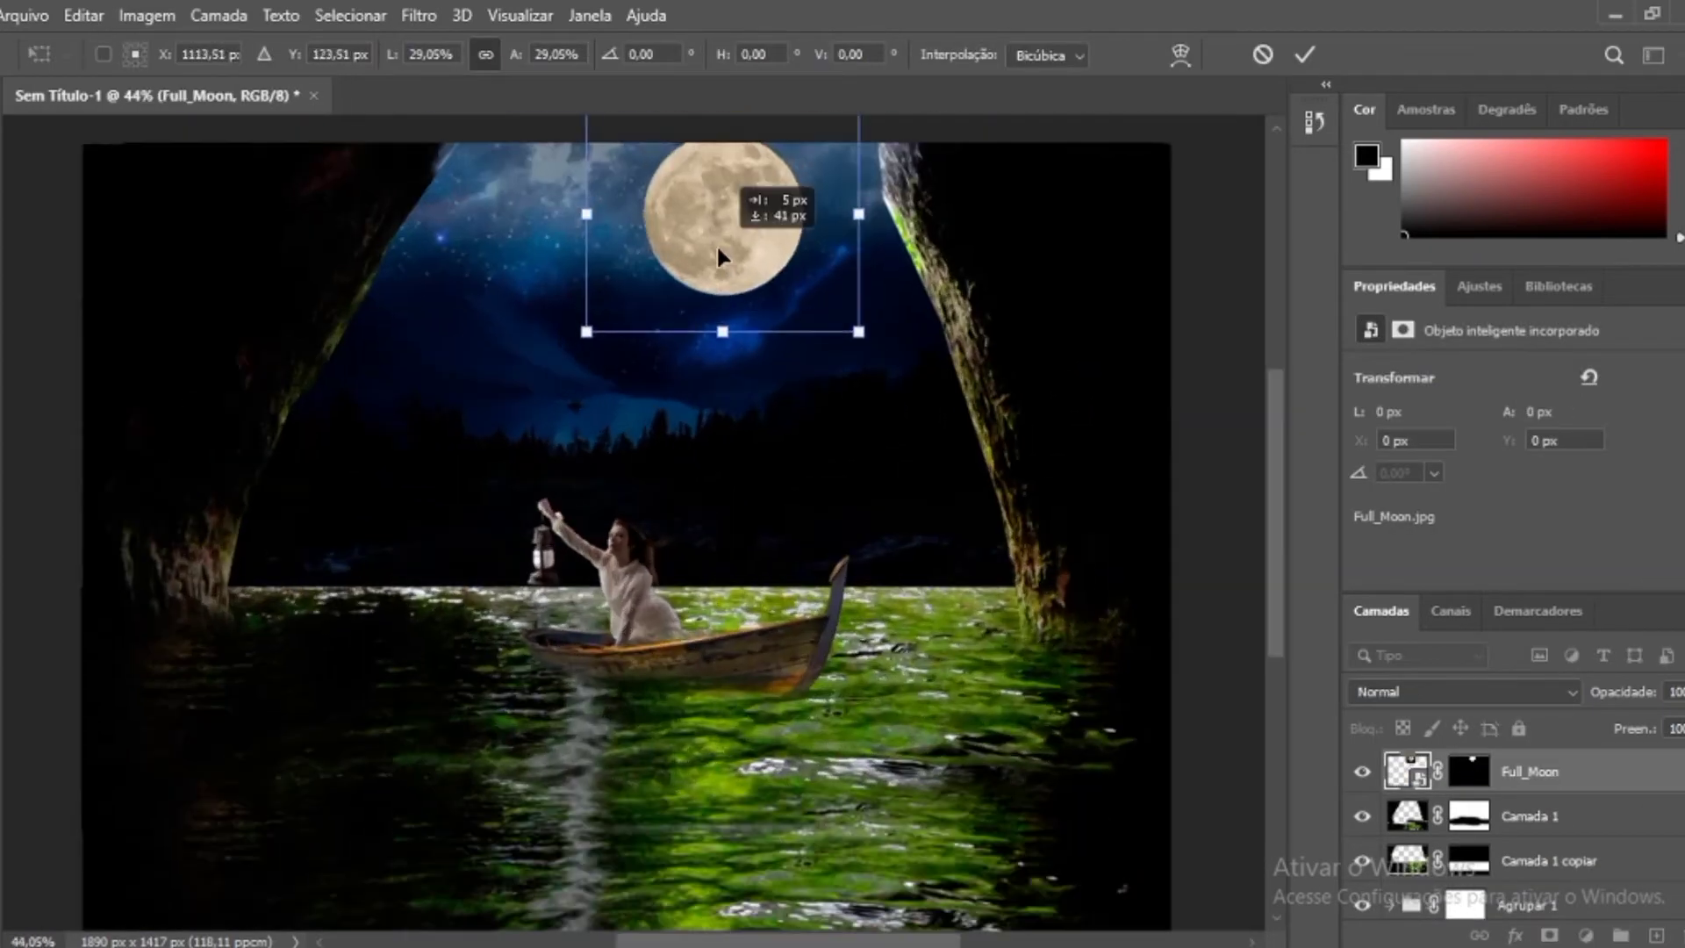
pyautogui.press('Return')
# Duplicate the moon layer and give the copy a Gaussian Blur of radius 5.
pyautogui.hotkey('ctrl', 'j')
pyautogui.click(419, 15)
pyautogui.click(930, 368)
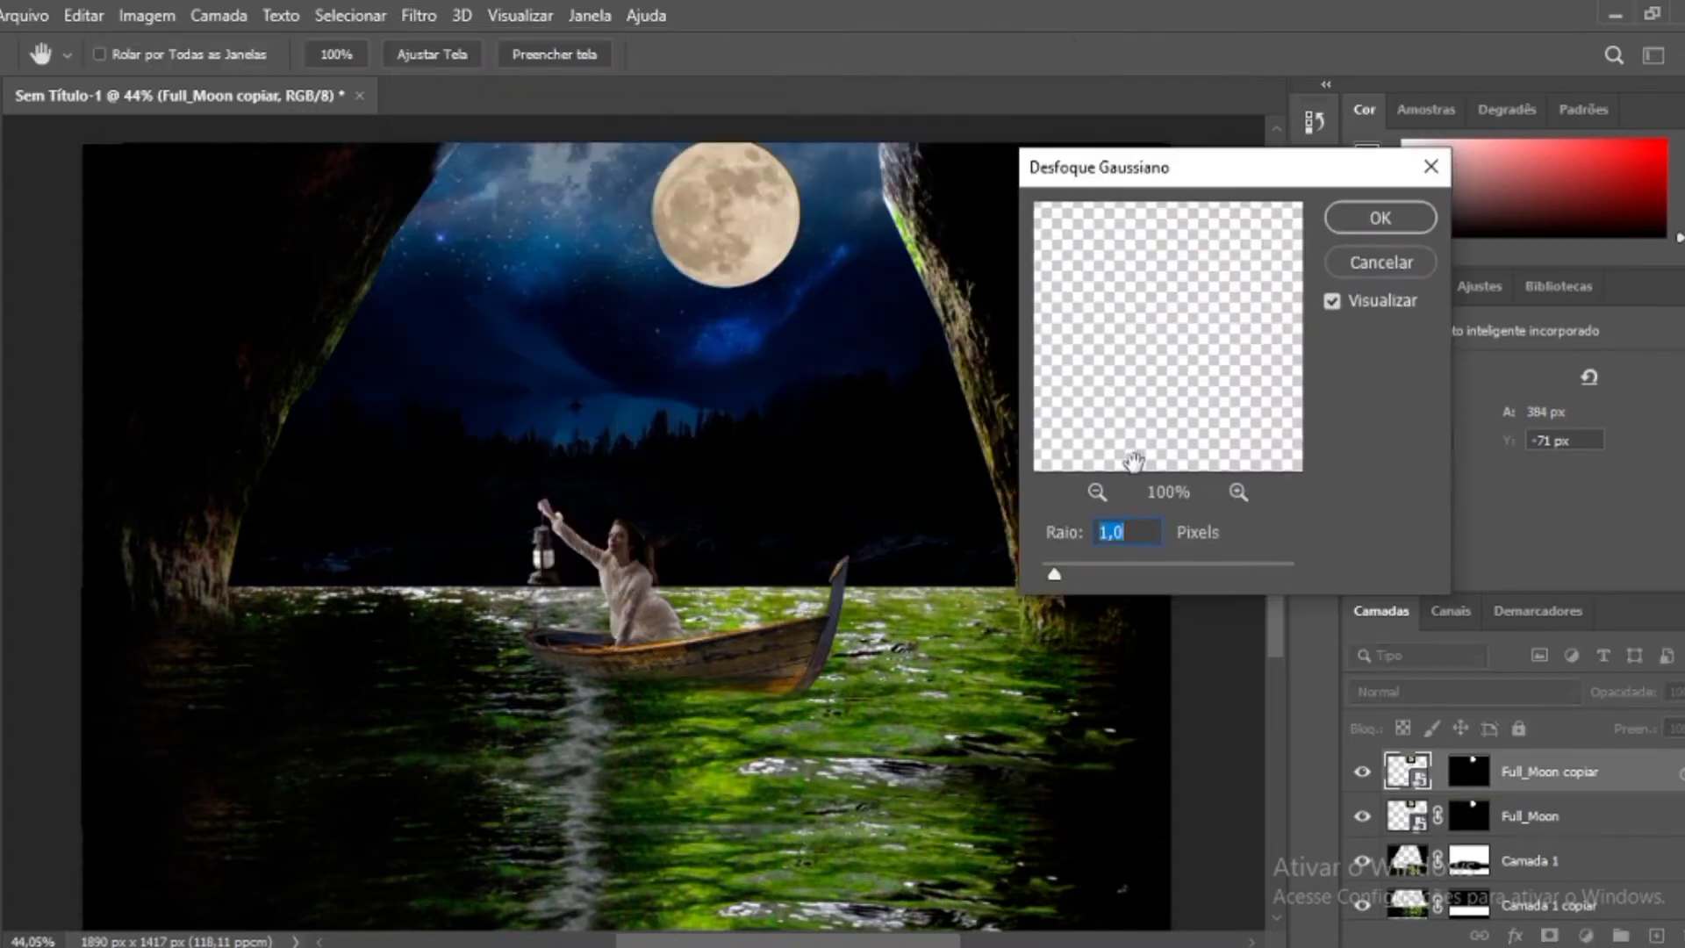
pyautogui.write('5')
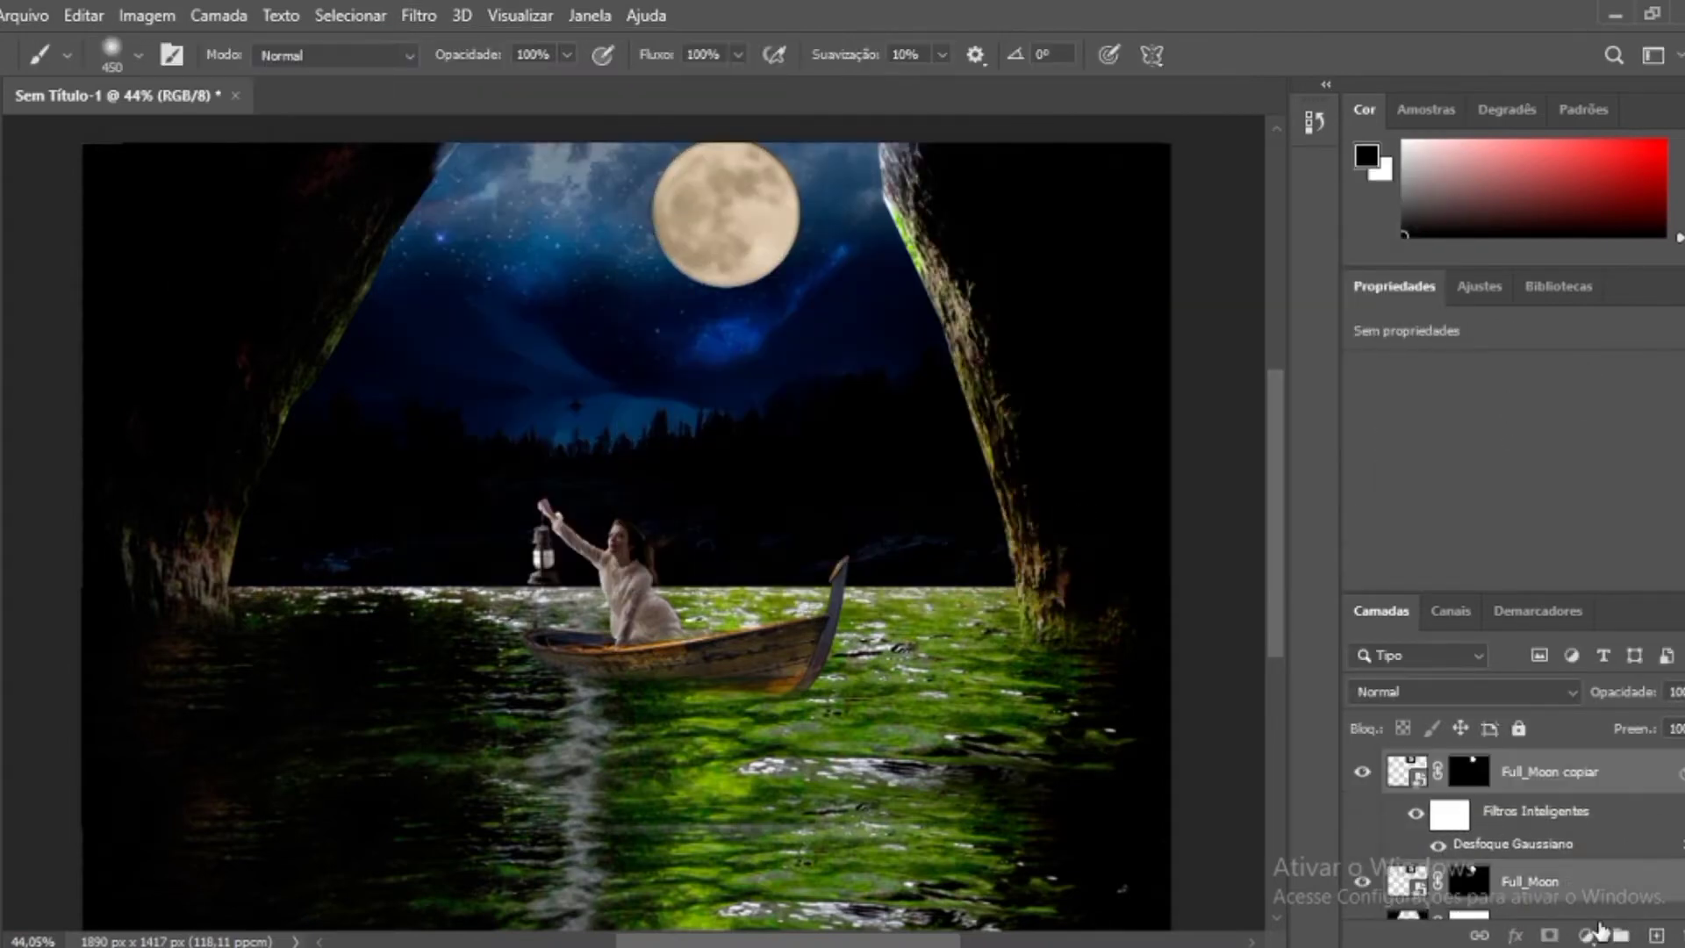
# Duplicate the blurred moon copy again and reapply Gaussian Blur with a new radius of 1.
pyautogui.click(1569, 866)
pyautogui.press('j')
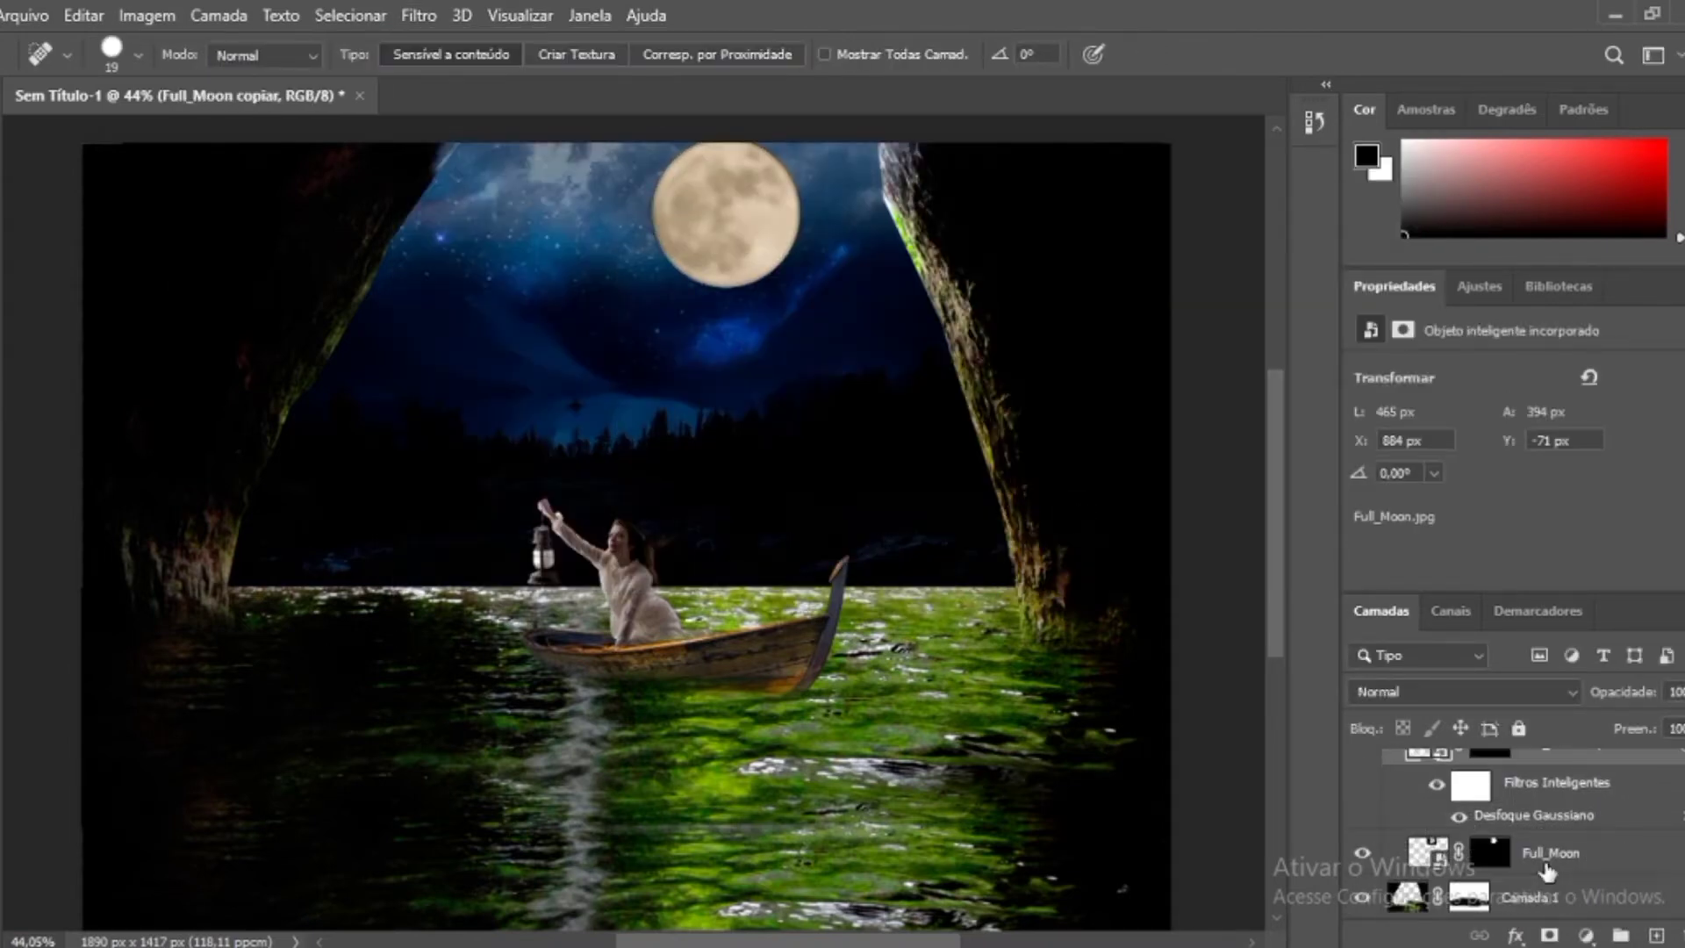
pyautogui.hotkey('ctrl', 'j')
pyautogui.hotkey('ctrl', 'alt', 'f')
pyautogui.press('Return')
pyautogui.hotkey('ctrl', 'j')
pyautogui.hotkey('ctrl', 'alt', 'f')
pyautogui.write('1')
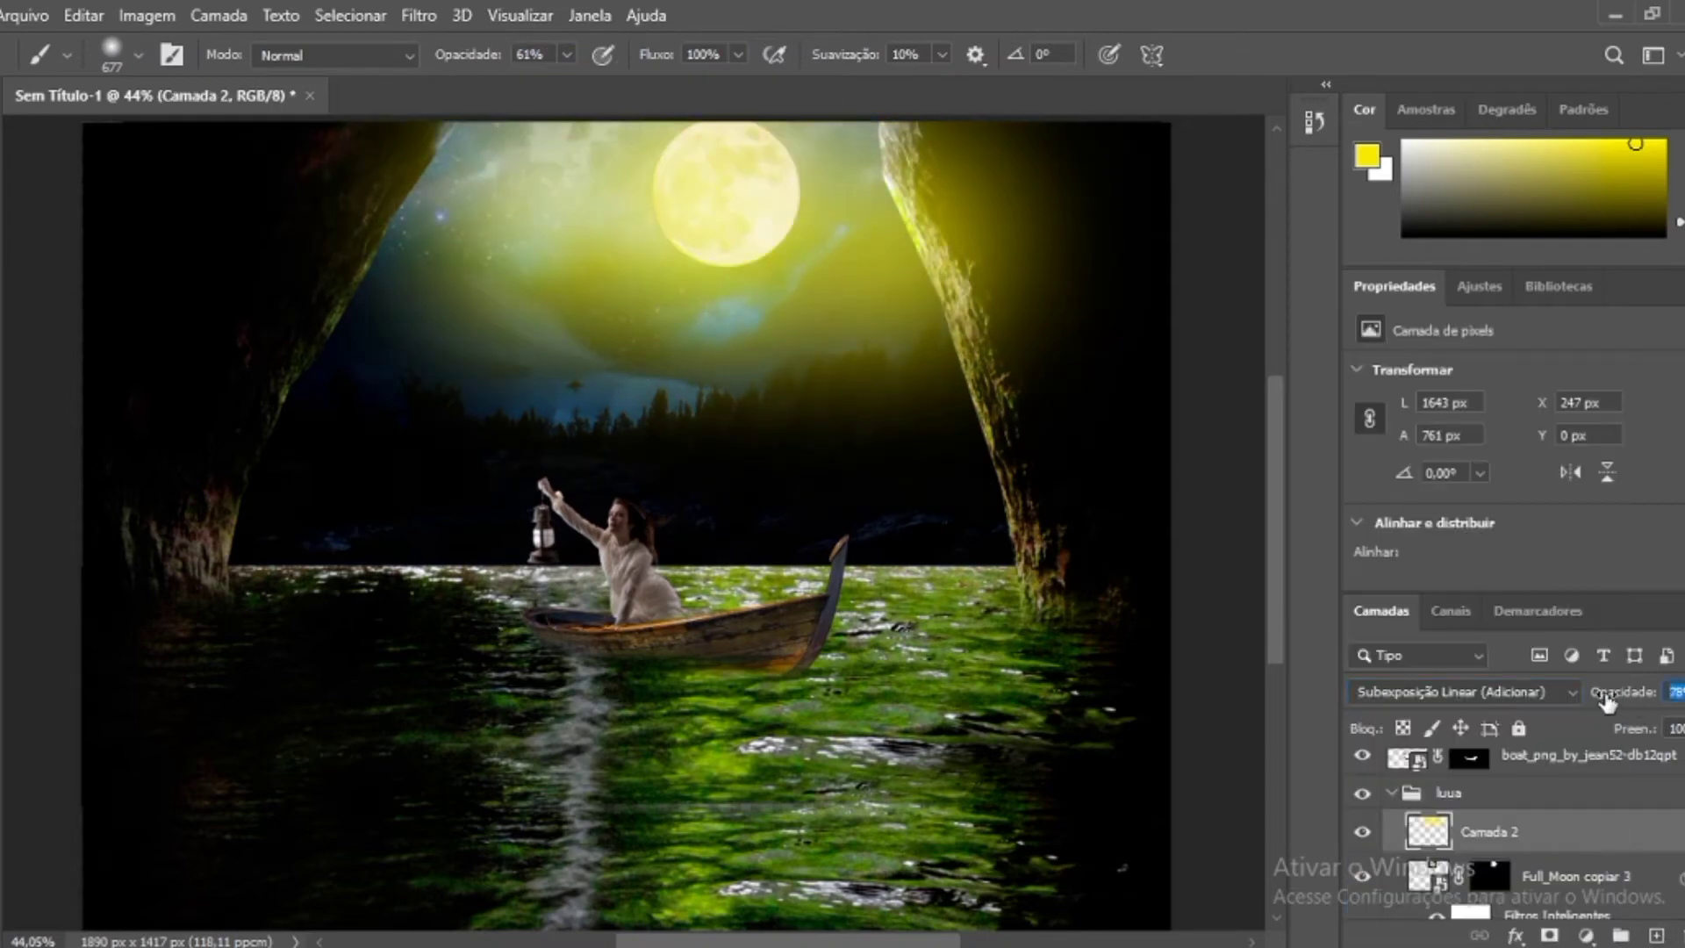
# Lower the yellow glow layer's opacity so the moon haze is faint over the trees.
pyautogui.moveTo(1606, 700); pyautogui.dragTo(1629, 695)
pyautogui.click(667, 445)
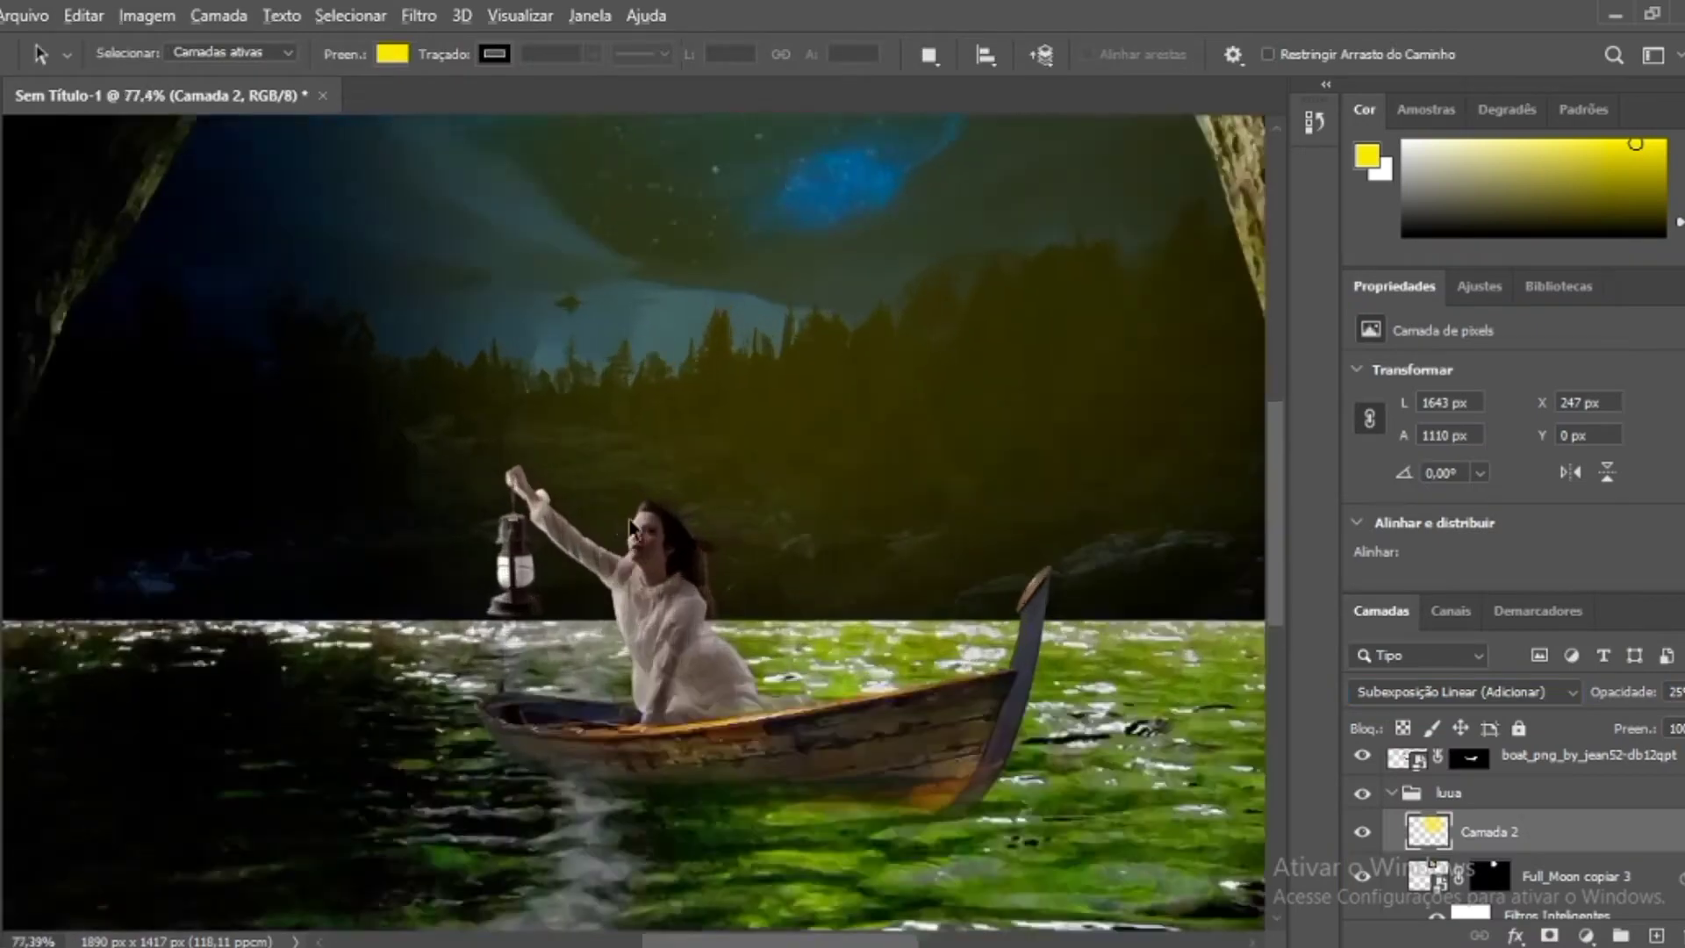
pyautogui.scroll(-5, 290, 514)
pyautogui.keyDown('ctrl'); pyautogui.click(541, 529); pyautogui.keyUp('ctrl')
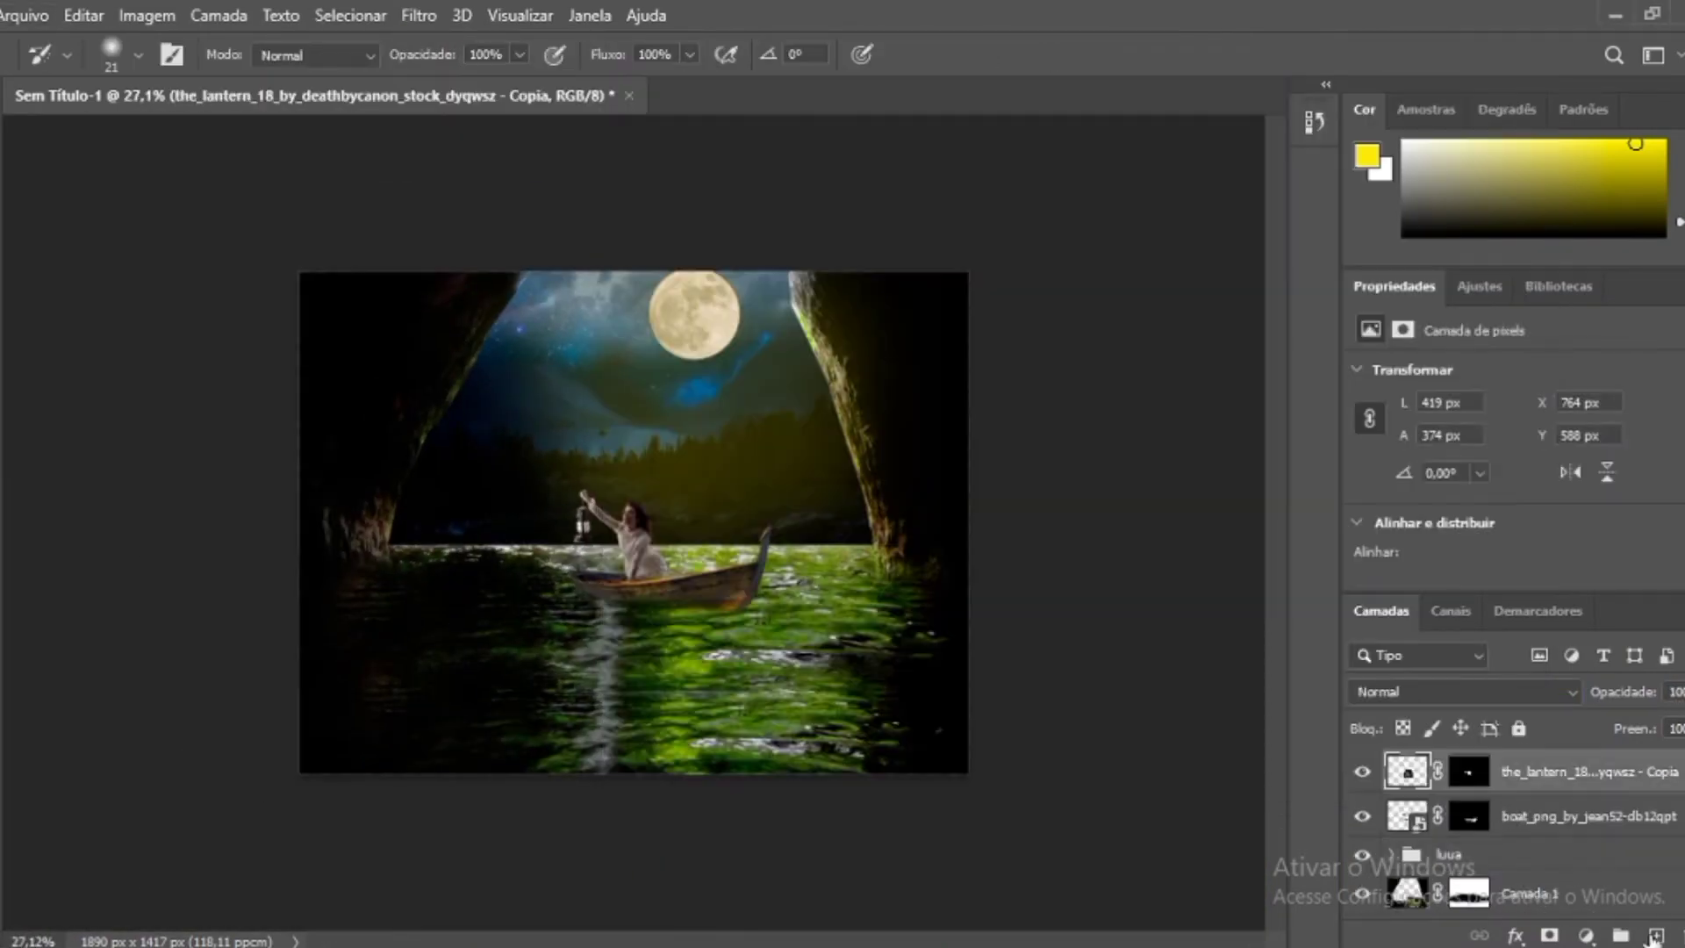
pyautogui.hotkey('ctrl', 'shift', 'alt', 'n')
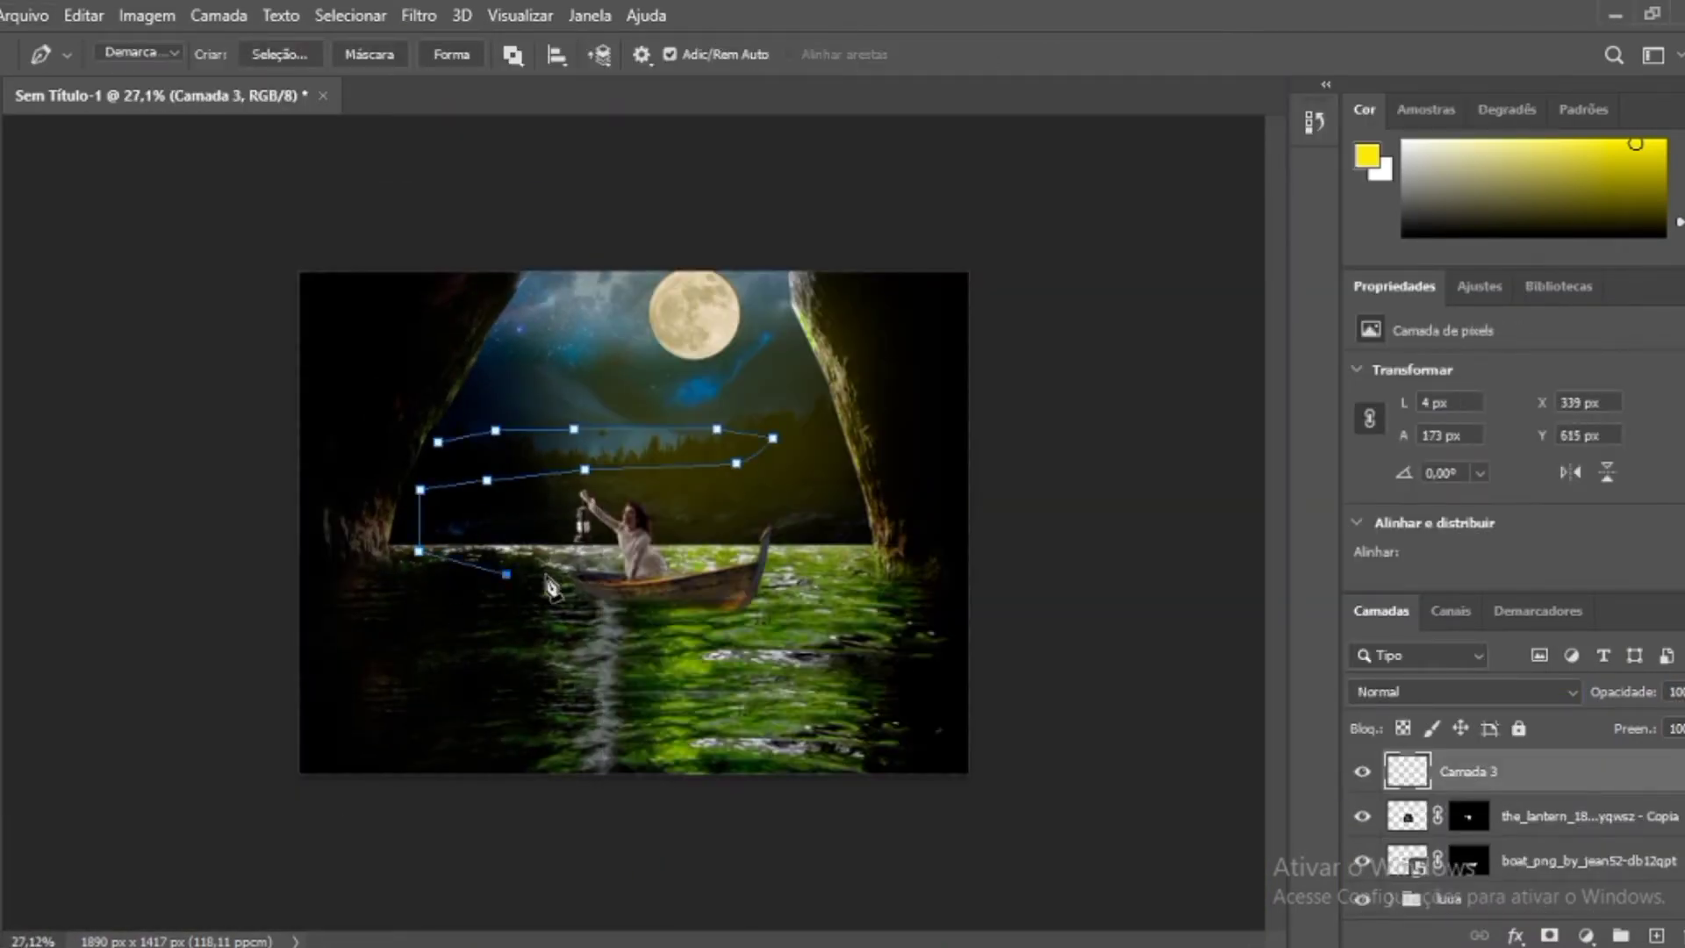
pyautogui.click(981, 230)
pyautogui.click(1135, 166)
pyautogui.press('b')
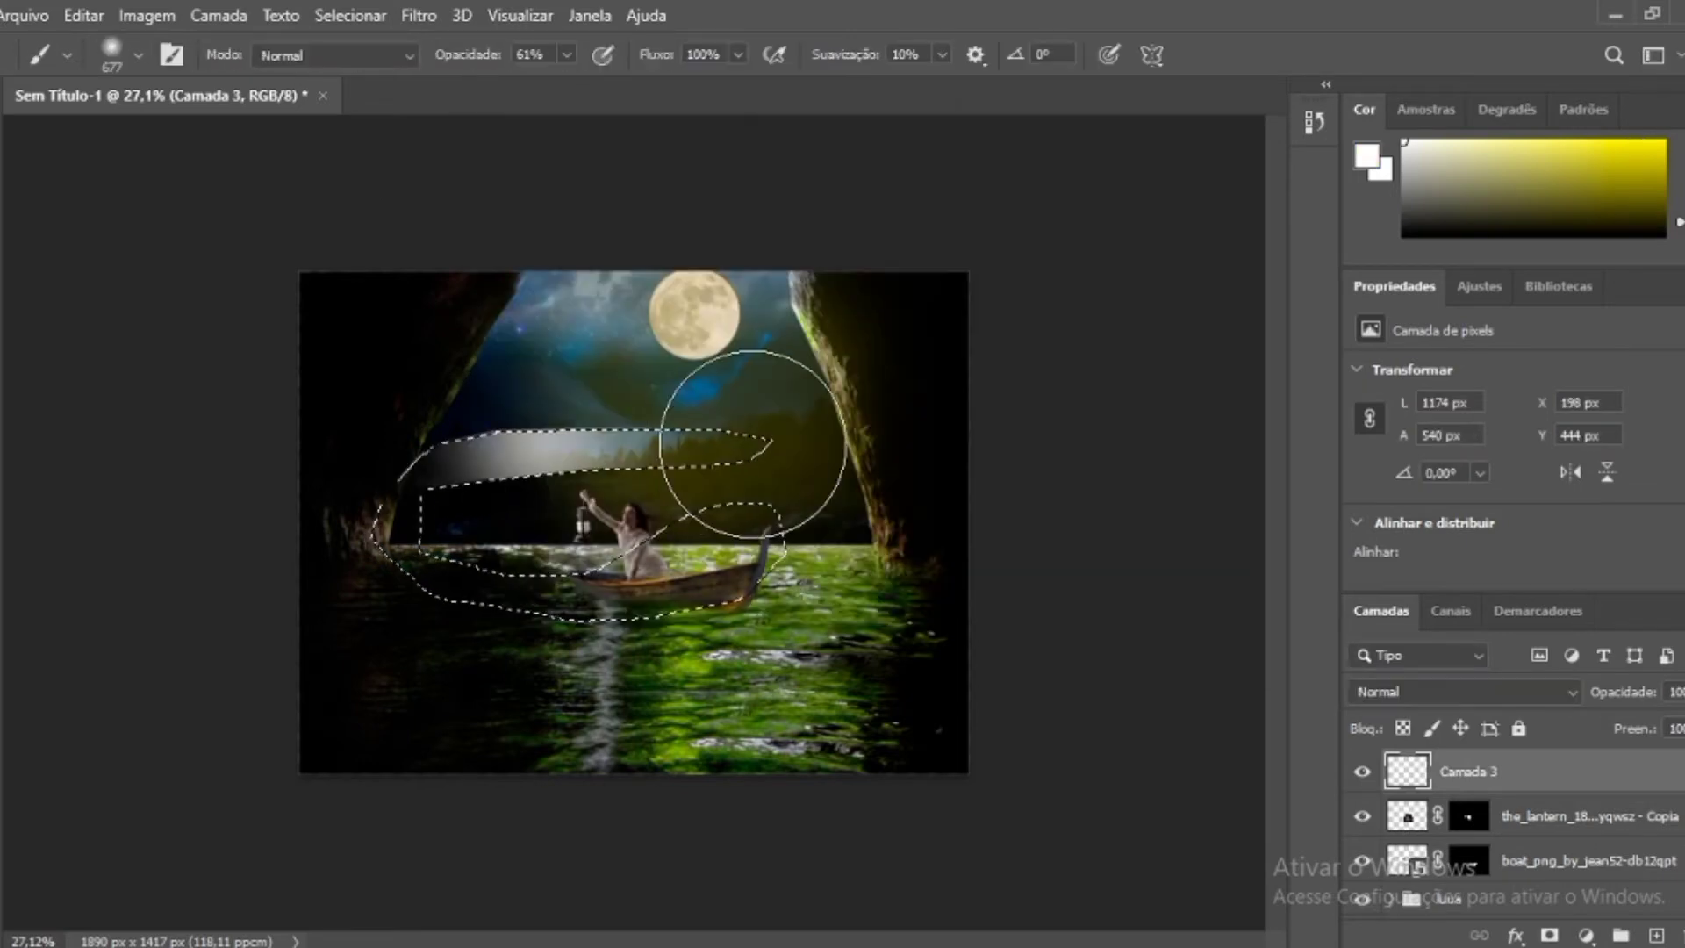
pyautogui.moveTo(421, 456); pyautogui.dragTo(712, 579)
pyautogui.press('d')
pyautogui.moveTo(404, 535); pyautogui.dragTo(737, 615)
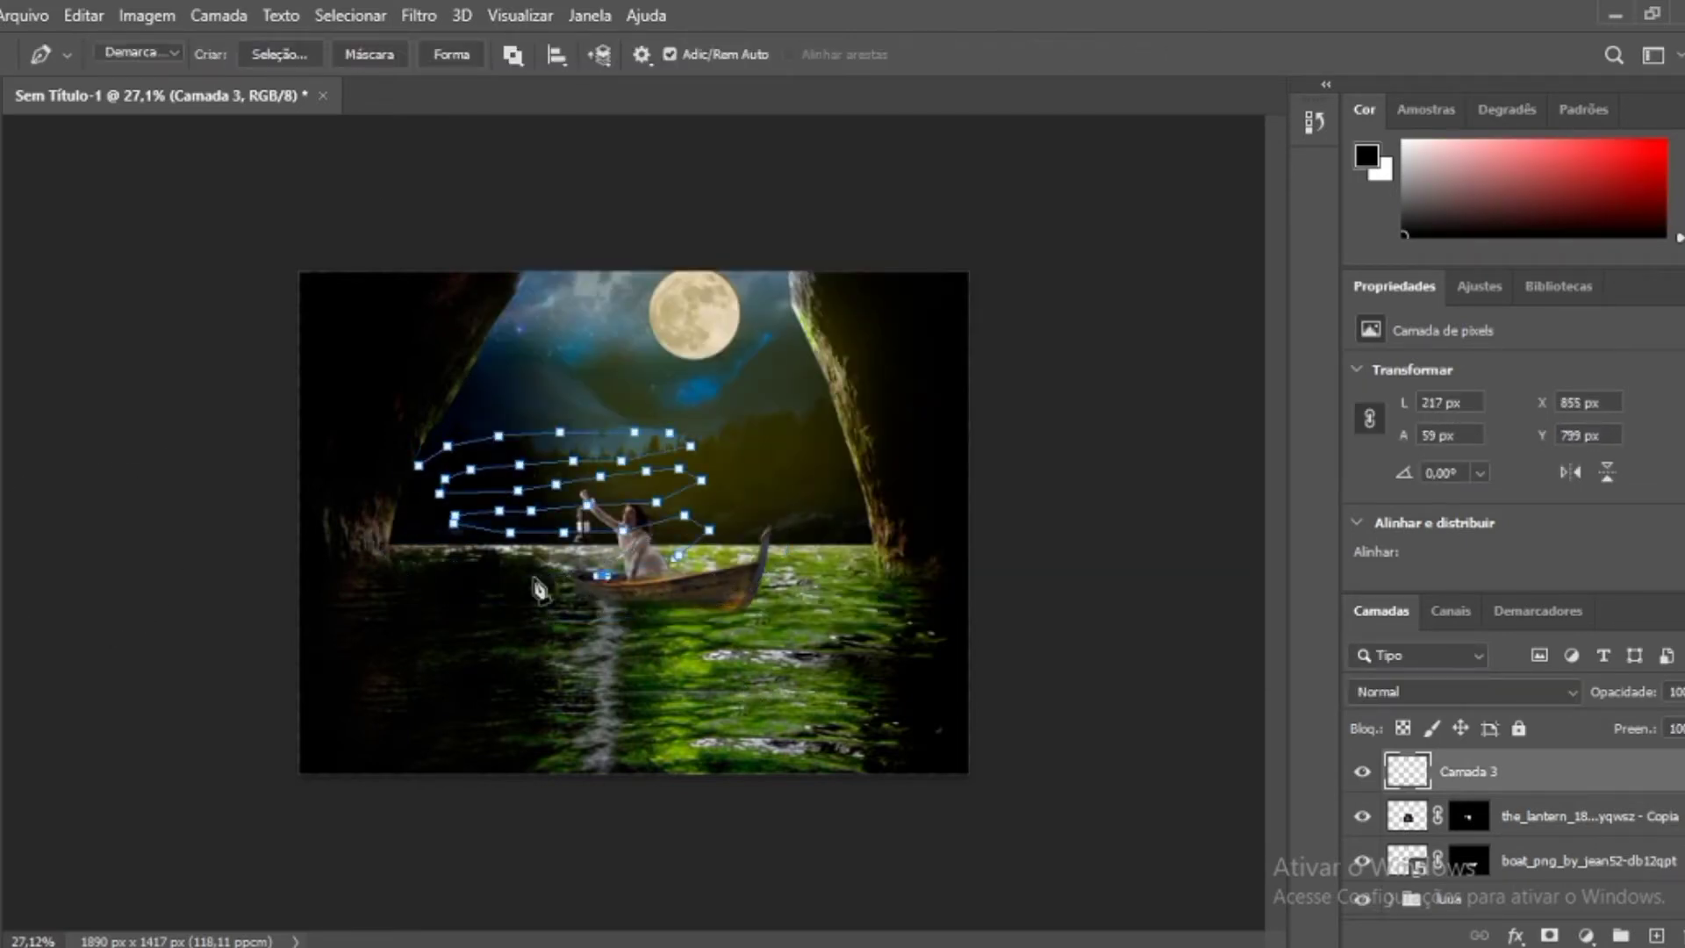
pyautogui.click(279, 54)
pyautogui.click(989, 233)
pyautogui.press('b')
pyautogui.press('x')
pyautogui.moveTo(452, 489)
pyautogui.mouseDown()
pyautogui.moveTo(772, 433)
pyautogui.moveTo(368, 485)
pyautogui.mouseUp()
pyautogui.click(419, 15)
pyautogui.click(878, 454)
pyautogui.moveTo(1102, 586); pyautogui.dragTo(1167, 586)
pyautogui.click(1379, 214)
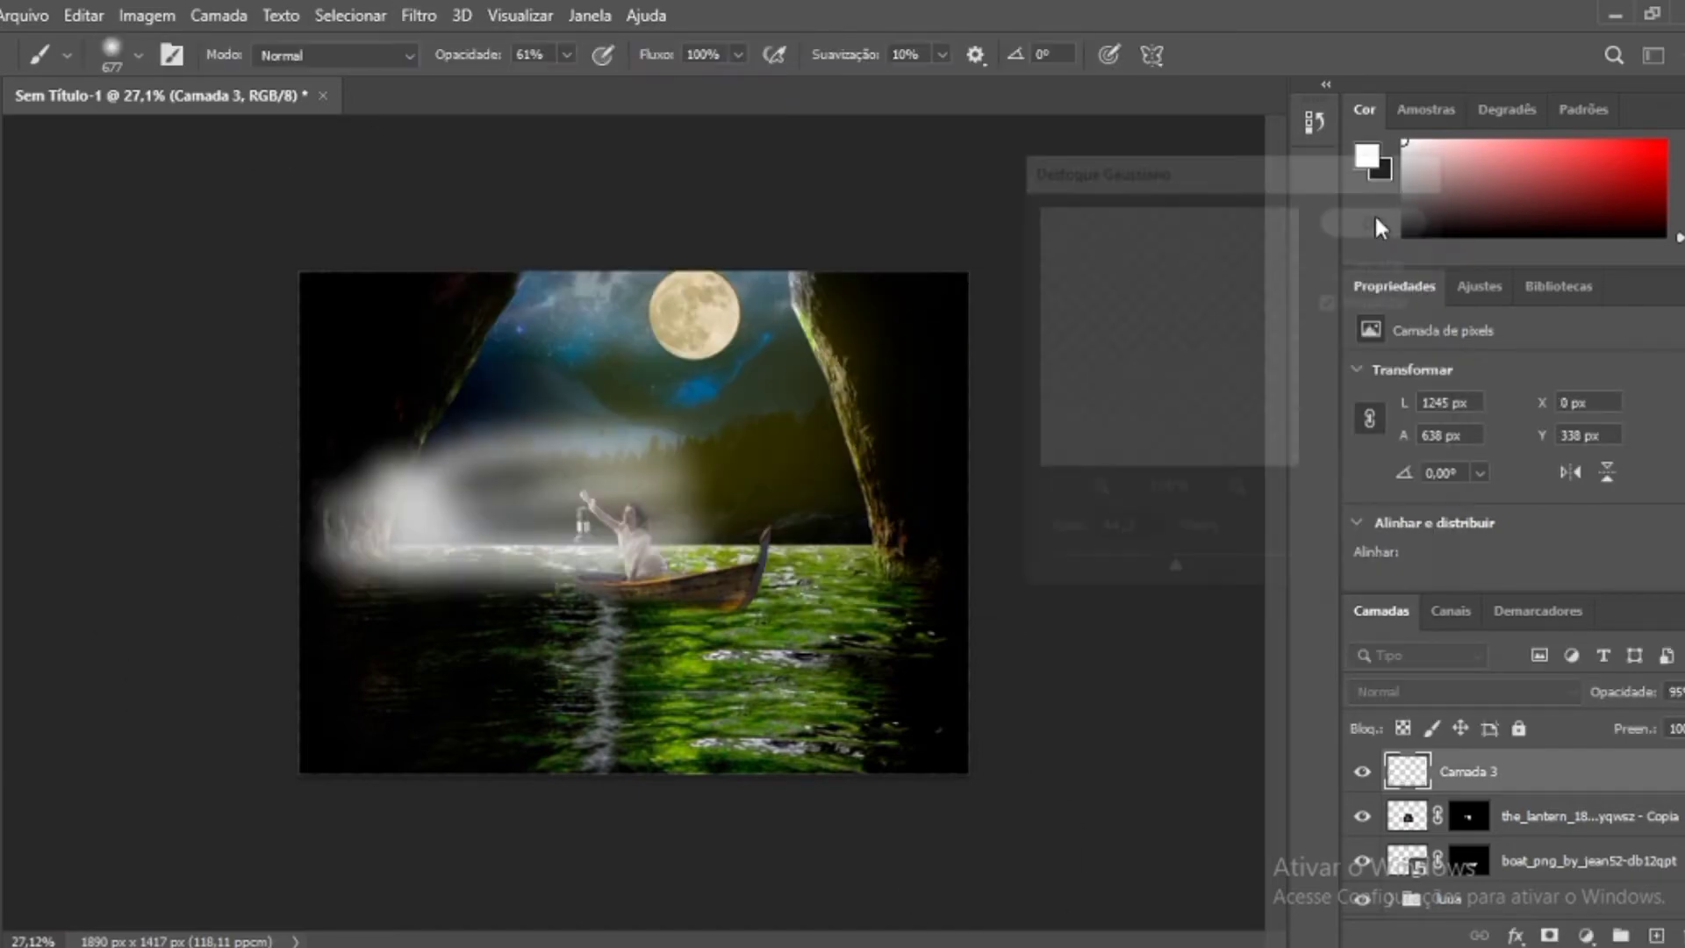
pyautogui.click(1633, 934)
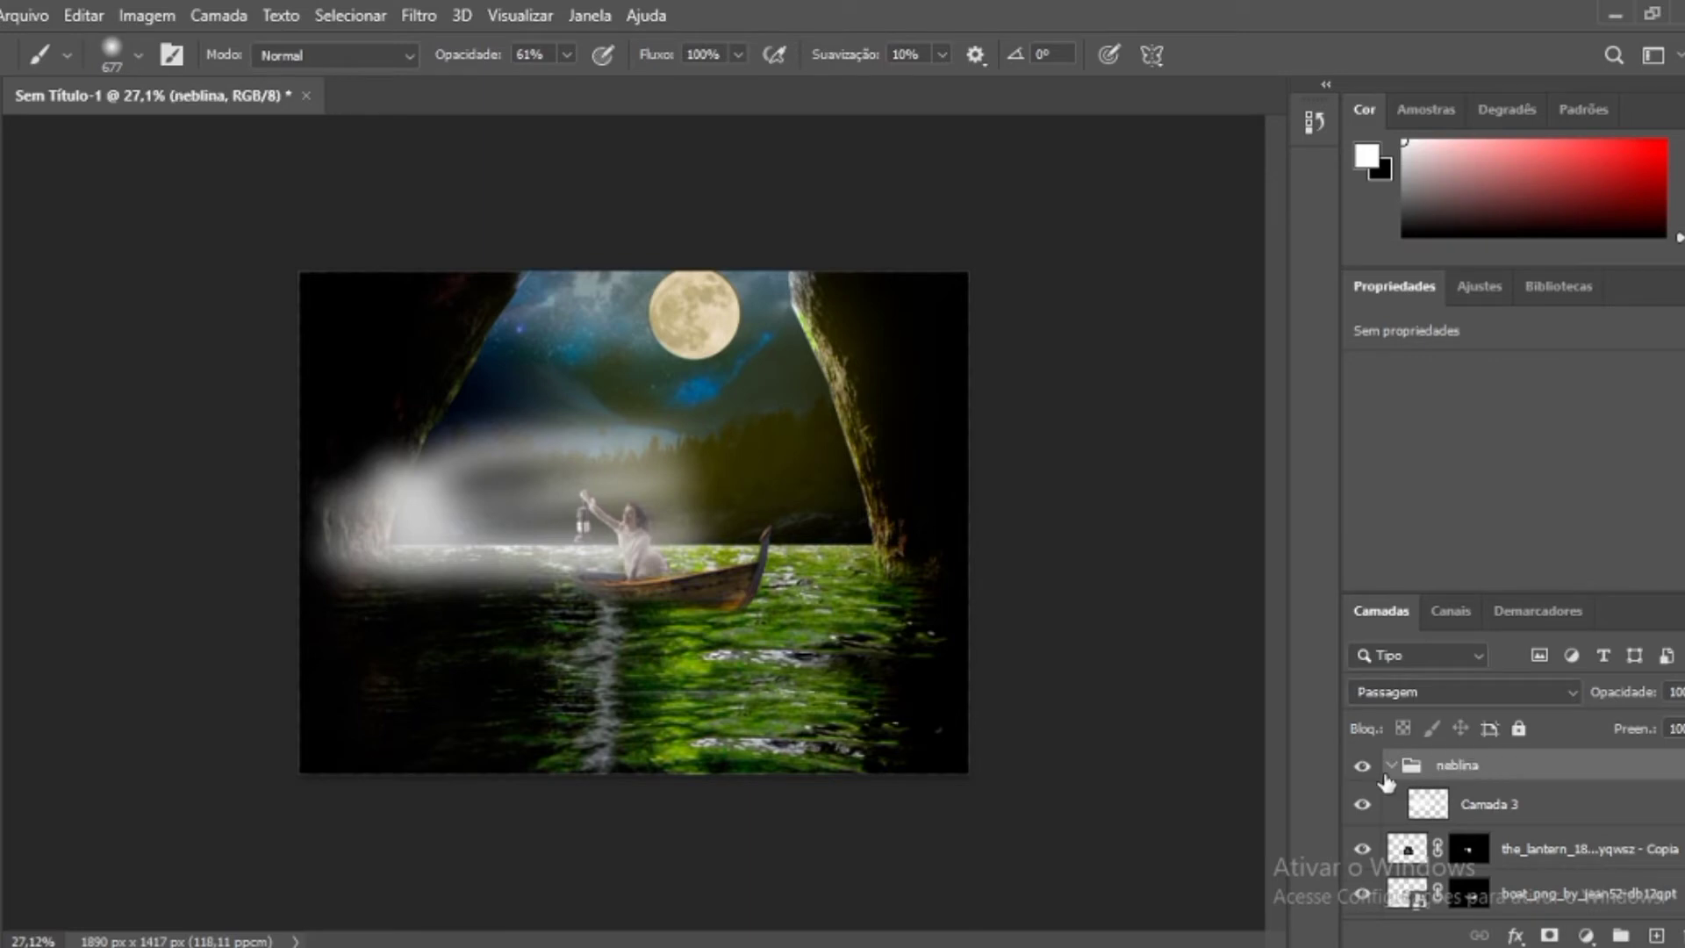
pyautogui.hotkey('ctrl', 'j')
pyautogui.hotkey('ctrl', 't')
pyautogui.moveTo(544, 472); pyautogui.dragTo(812, 556)
pyautogui.press('Return')
pyautogui.hotkey('ctrl', 'j')
pyautogui.hotkey('ctrl', 'j')
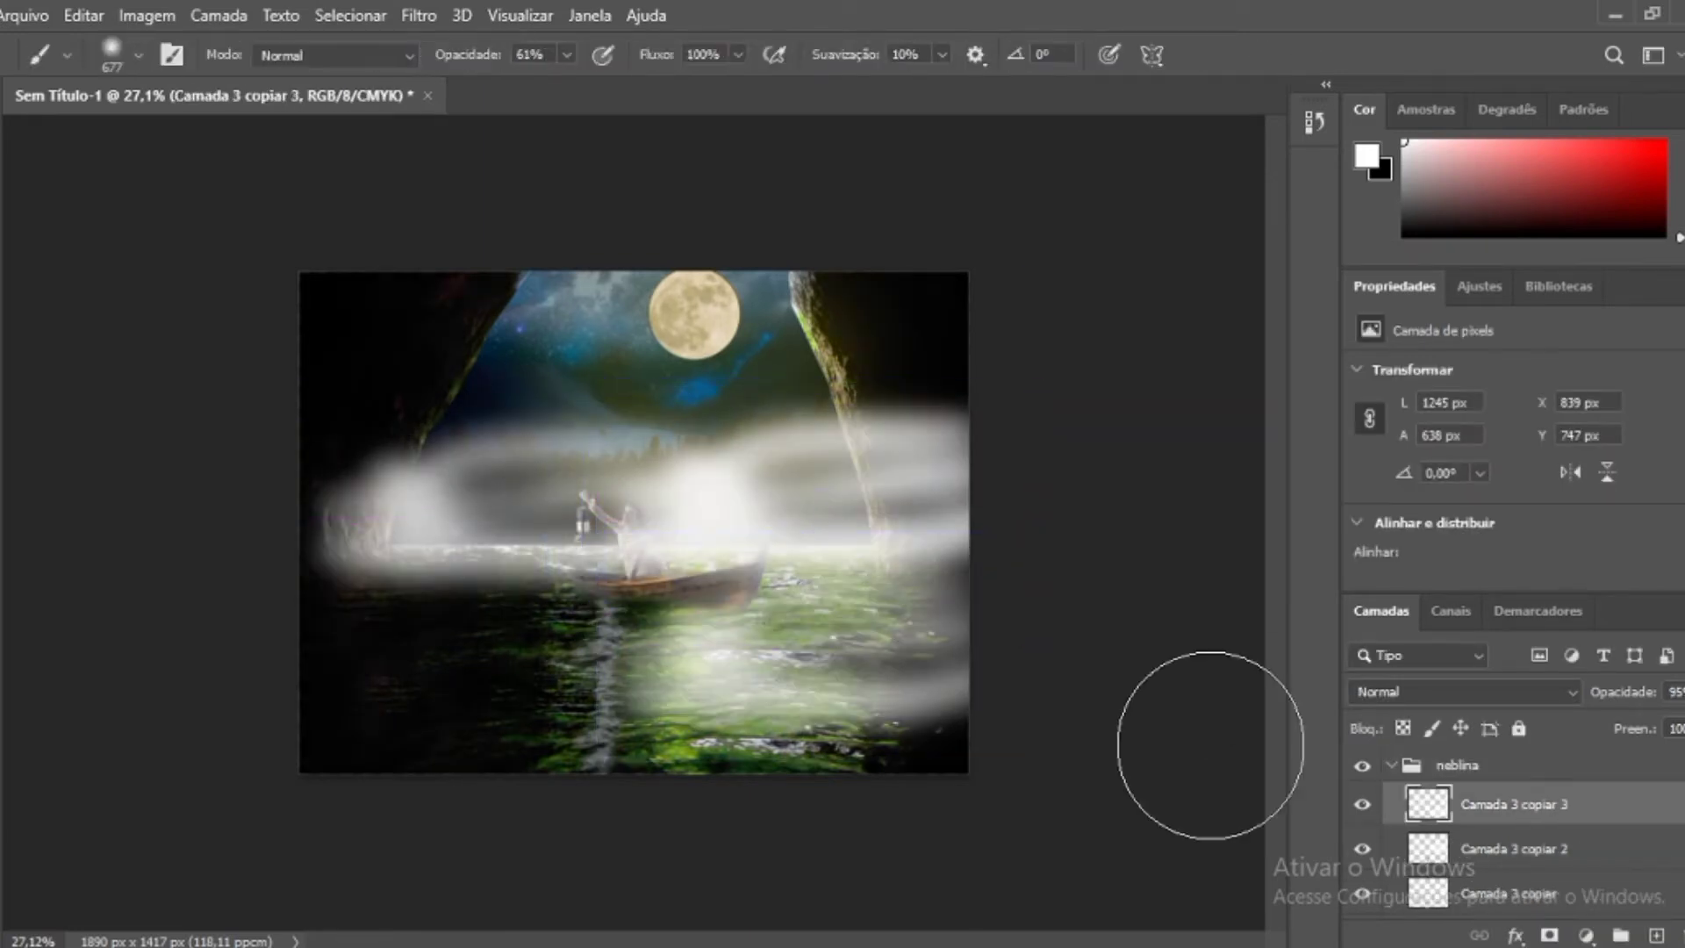
pyautogui.hotkey('ctrl', 'j')
pyautogui.hotkey('ctrl', 't')
pyautogui.moveTo(790, 702)
pyautogui.mouseDown()
pyautogui.moveTo(583, 739)
pyautogui.moveTo(877, 744)
pyautogui.mouseUp()
pyautogui.press('Return')
pyautogui.hotkey('ctrl', 'j')
pyautogui.hotkey('ctrl', 't')
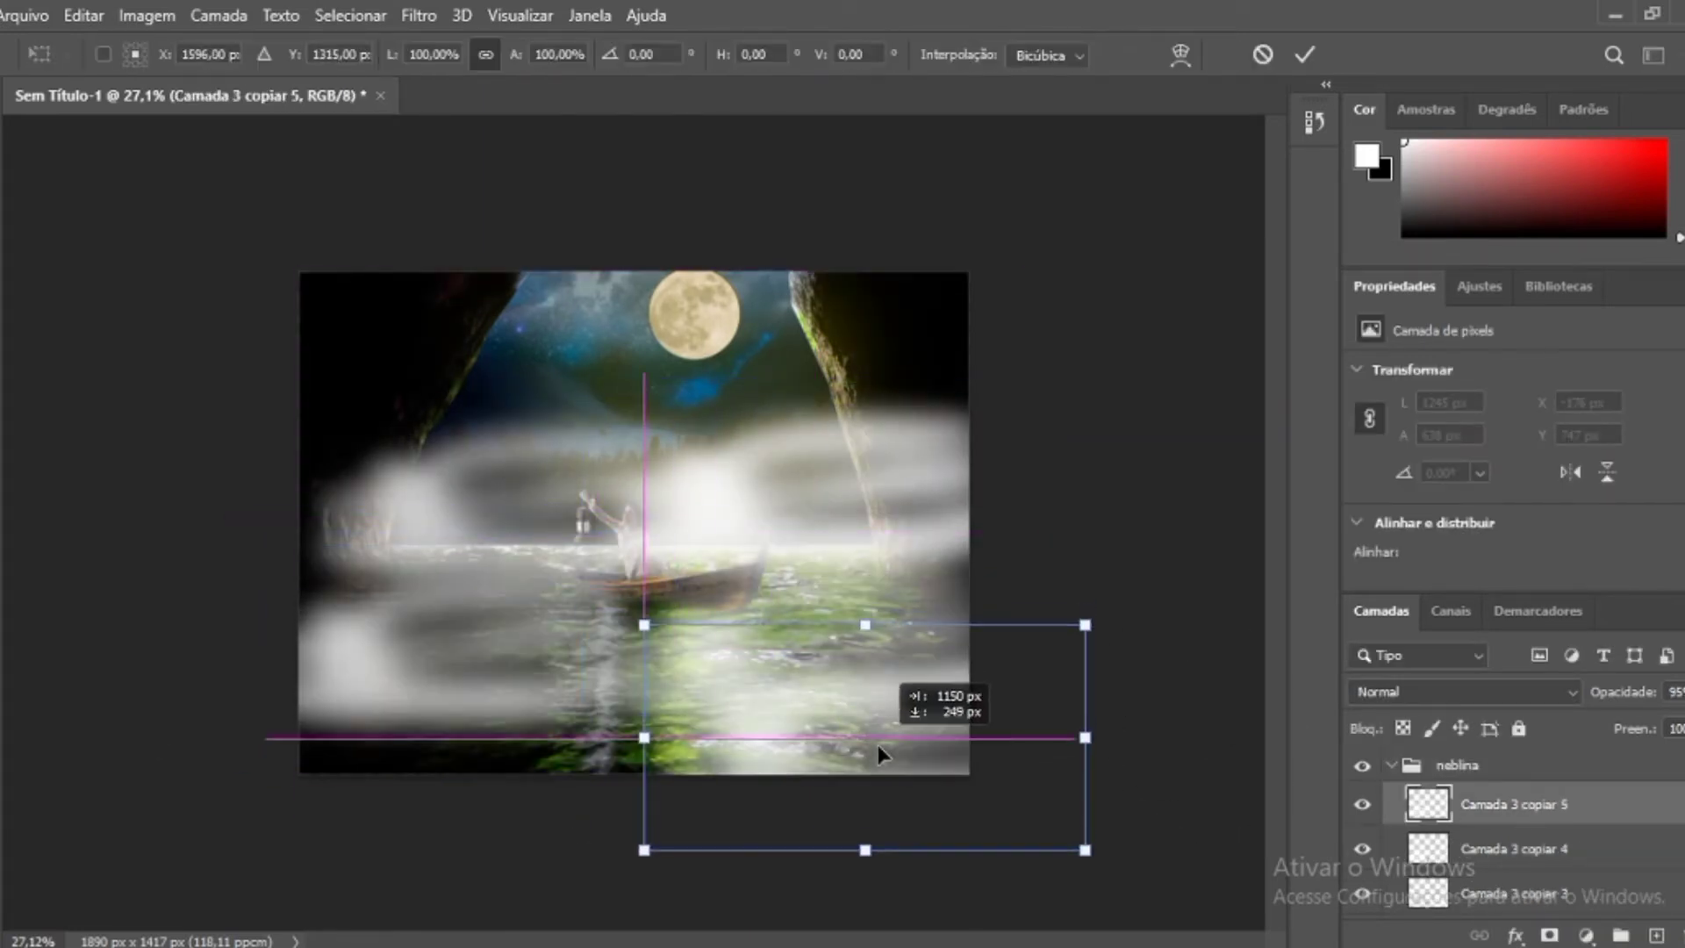
pyautogui.press('Return')
pyautogui.press('t')
pyautogui.hotkey('ctrl', 't')
pyautogui.press('Escape')
pyautogui.click(1390, 765)
pyautogui.moveTo(1650, 693); pyautogui.dragTo(1641, 702)
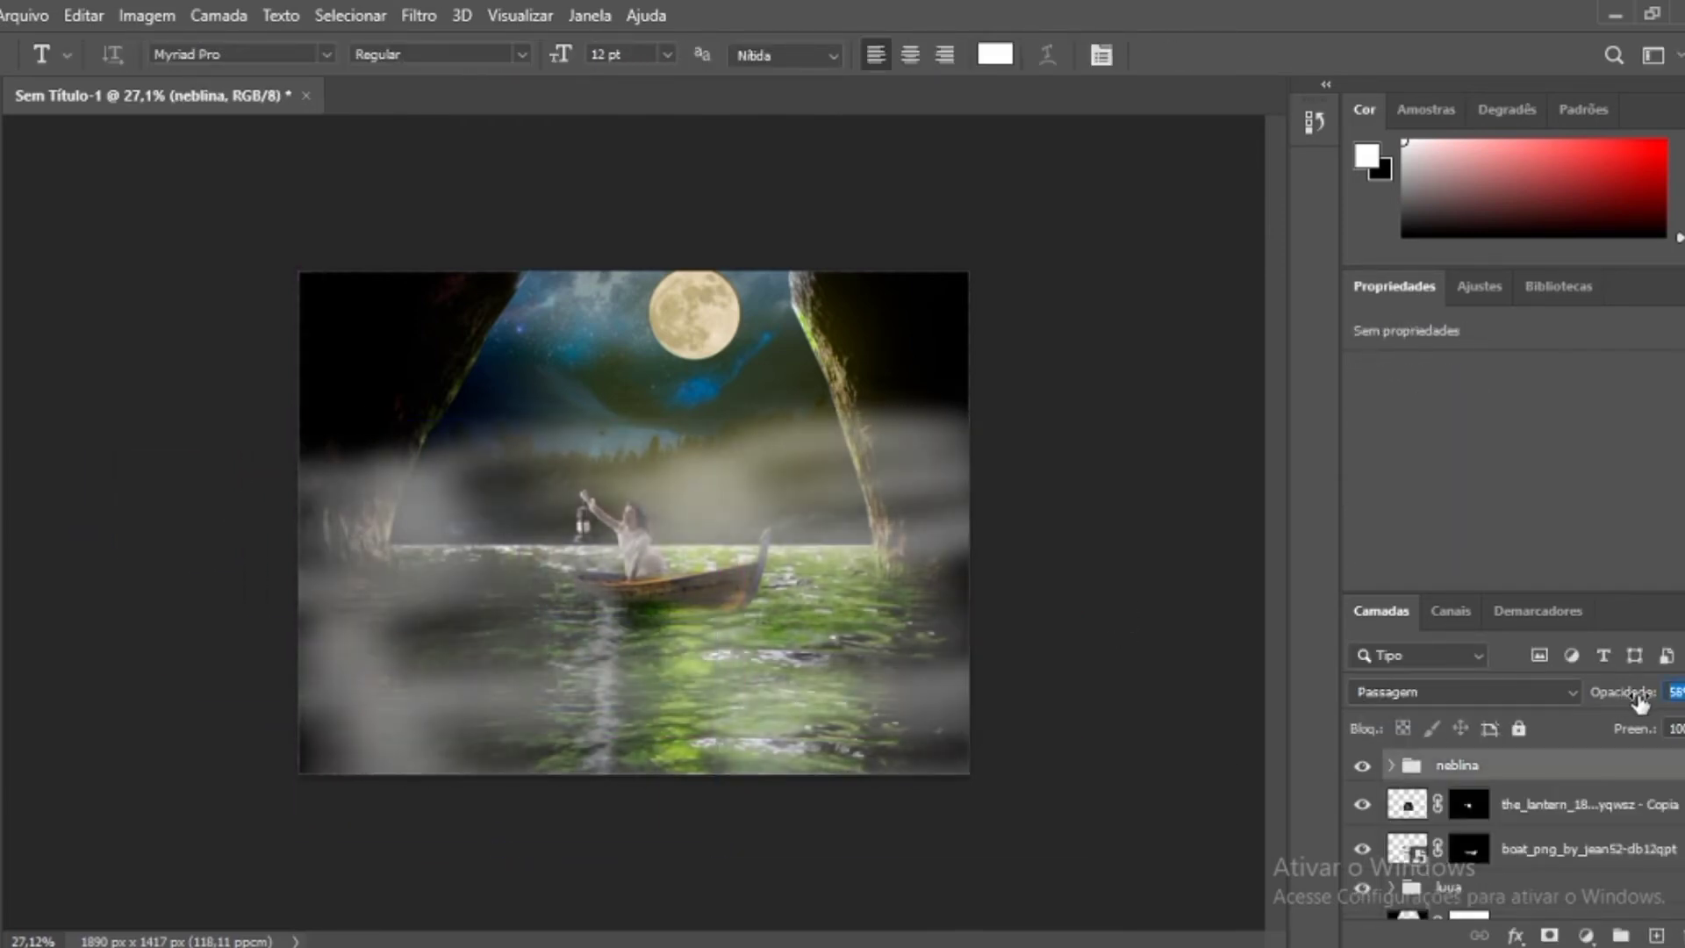
pyautogui.press('Delete')
# Group and rename the lantern and boat layers, then add a new empty layer inside.
pyautogui.press('a')
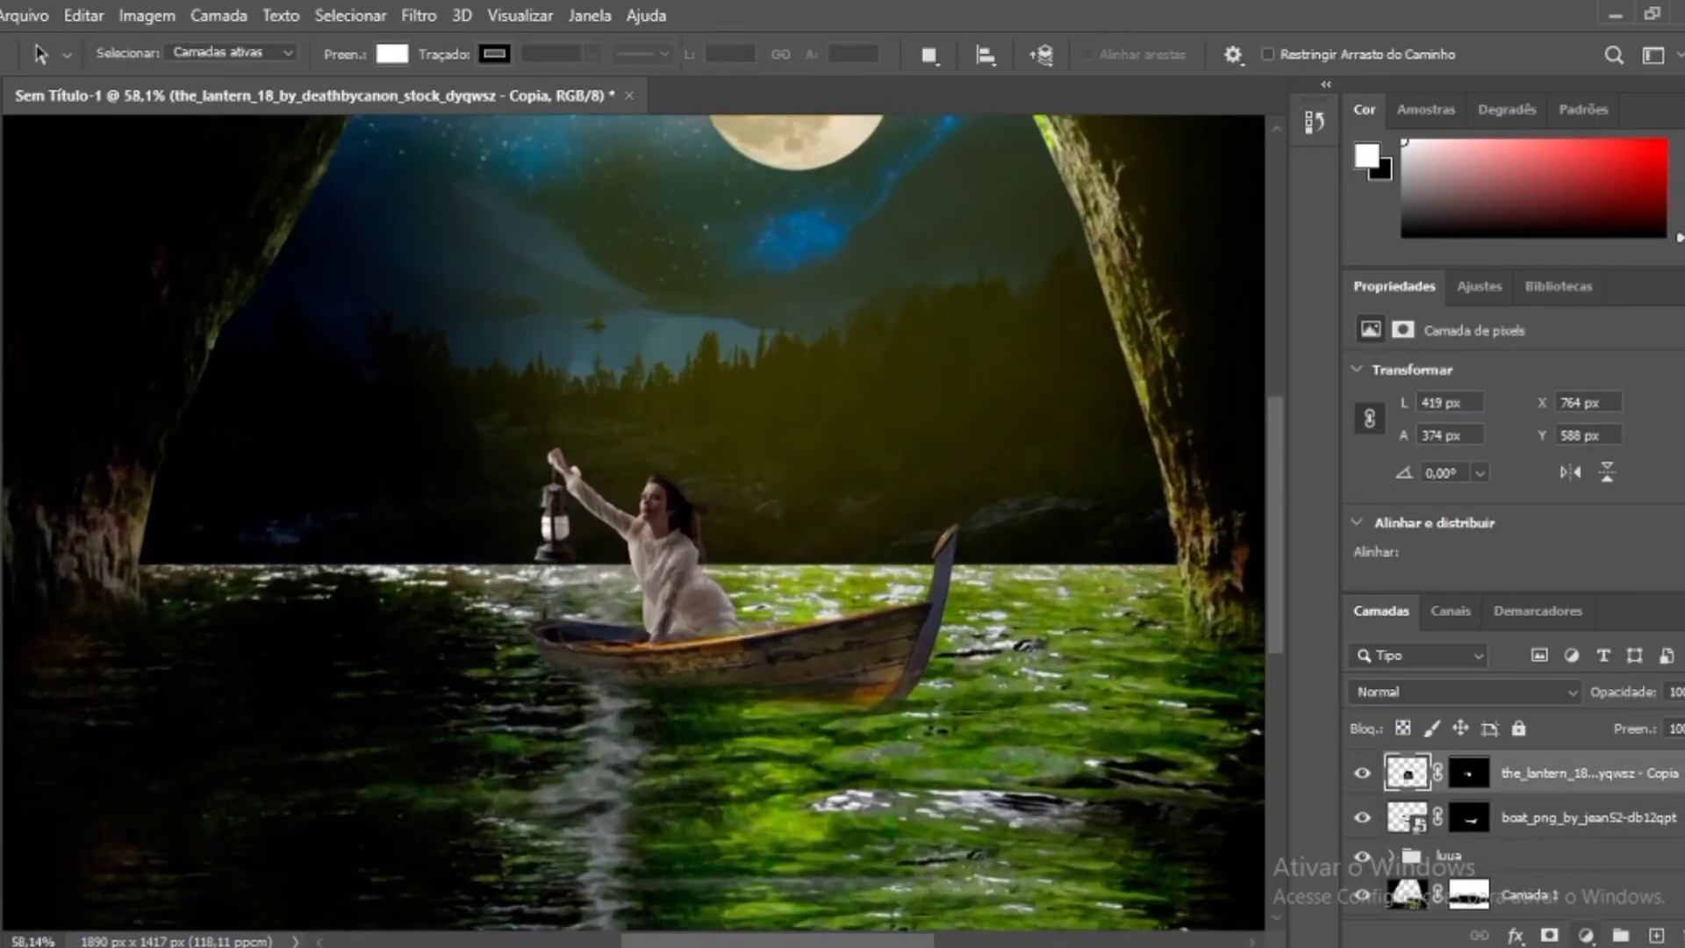
pyautogui.hotkey('ctrl', 'g')
pyautogui.doubleClick(1475, 775)
pyautogui.hotkey('ctrl', 'shift', 'alt', 'n')
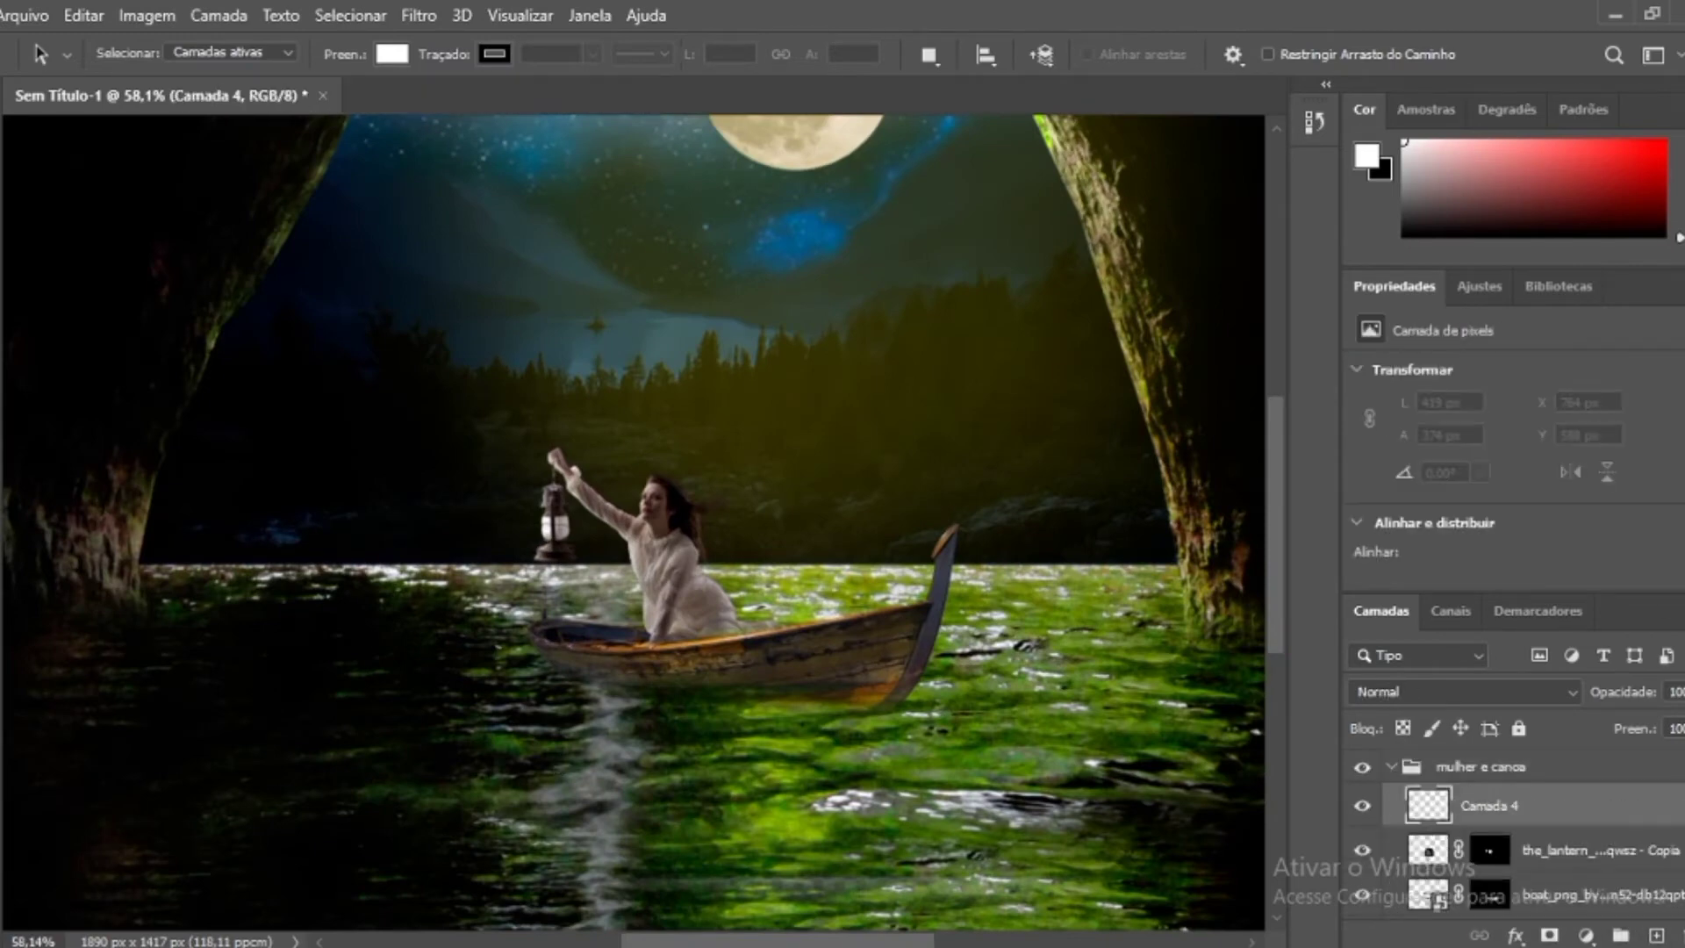
# Draw a triangular light-beam path below the lantern and fill it with yellow.
pyautogui.moveTo(585, 529); pyautogui.dragTo(585, 793)
pyautogui.scroll(-3, 706, 626)
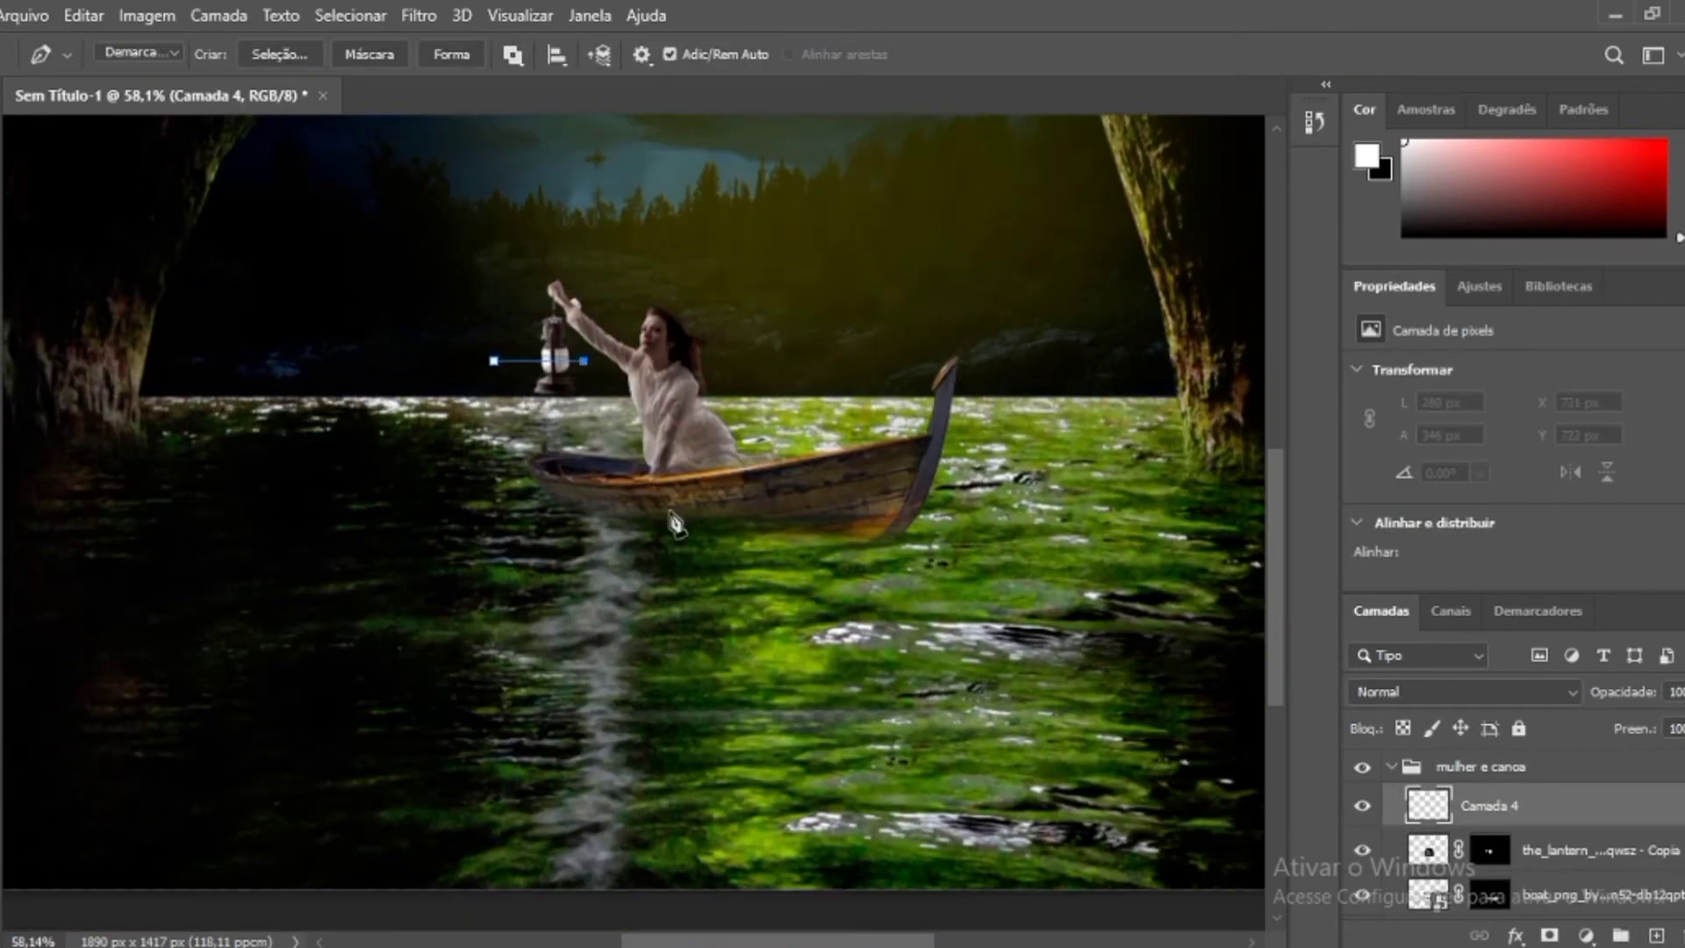
pyautogui.scroll(5, 558, 307)
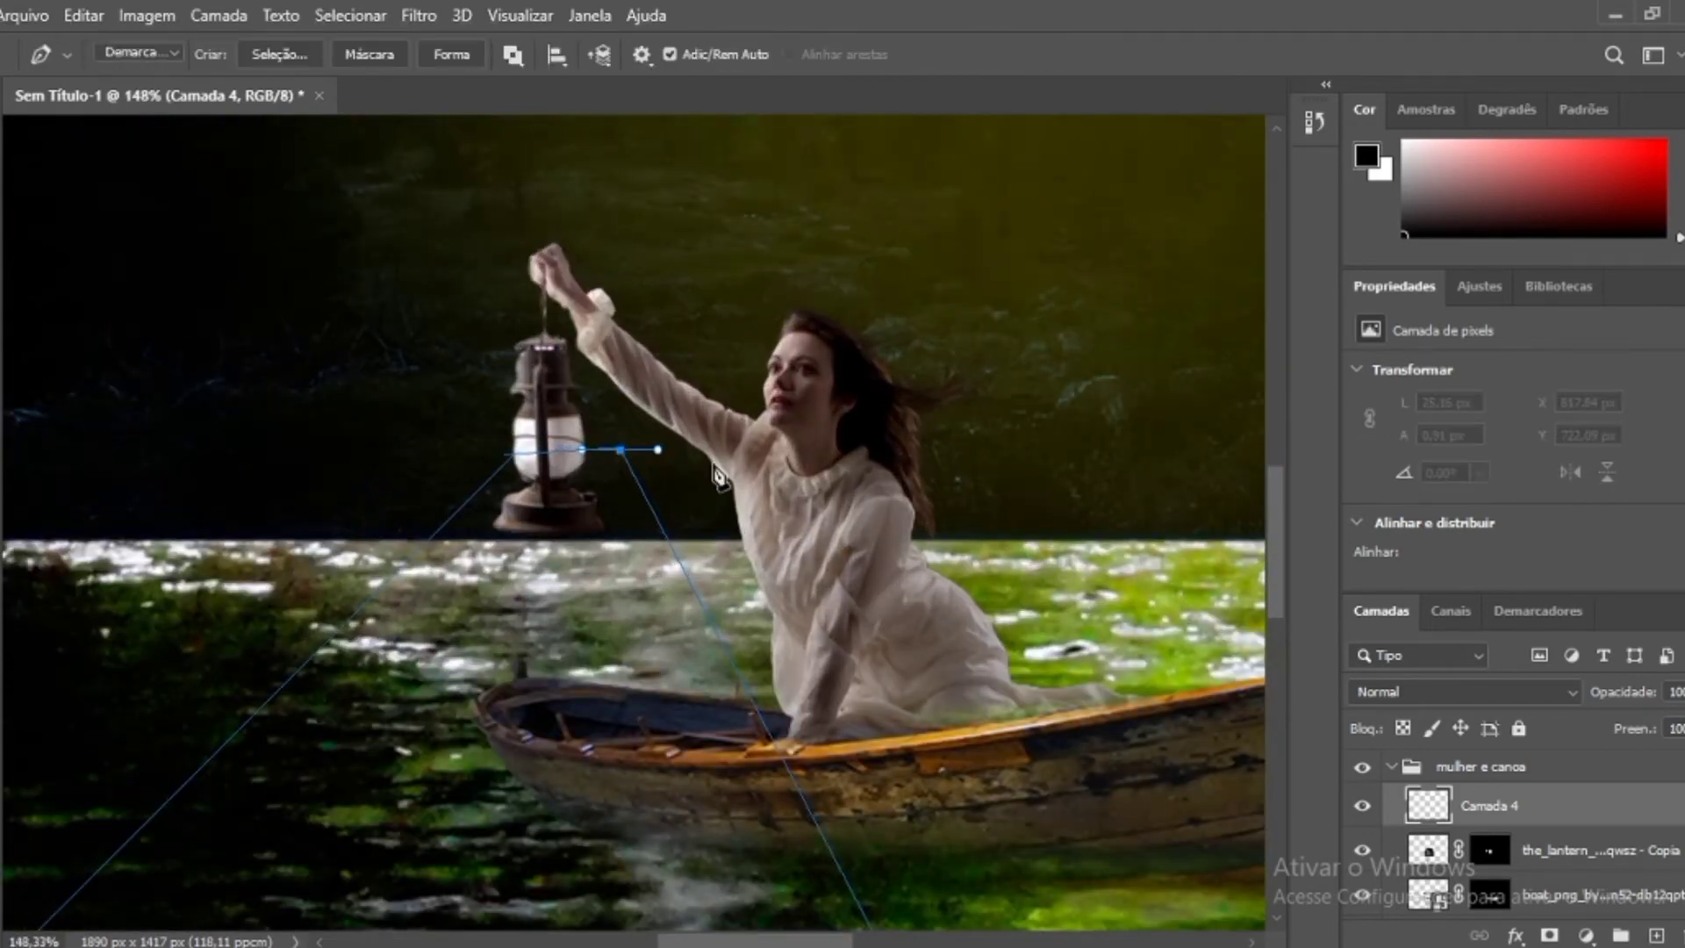
pyautogui.scroll(-3, 717, 476)
pyautogui.press('a')
pyautogui.scroll(6, 536, 650)
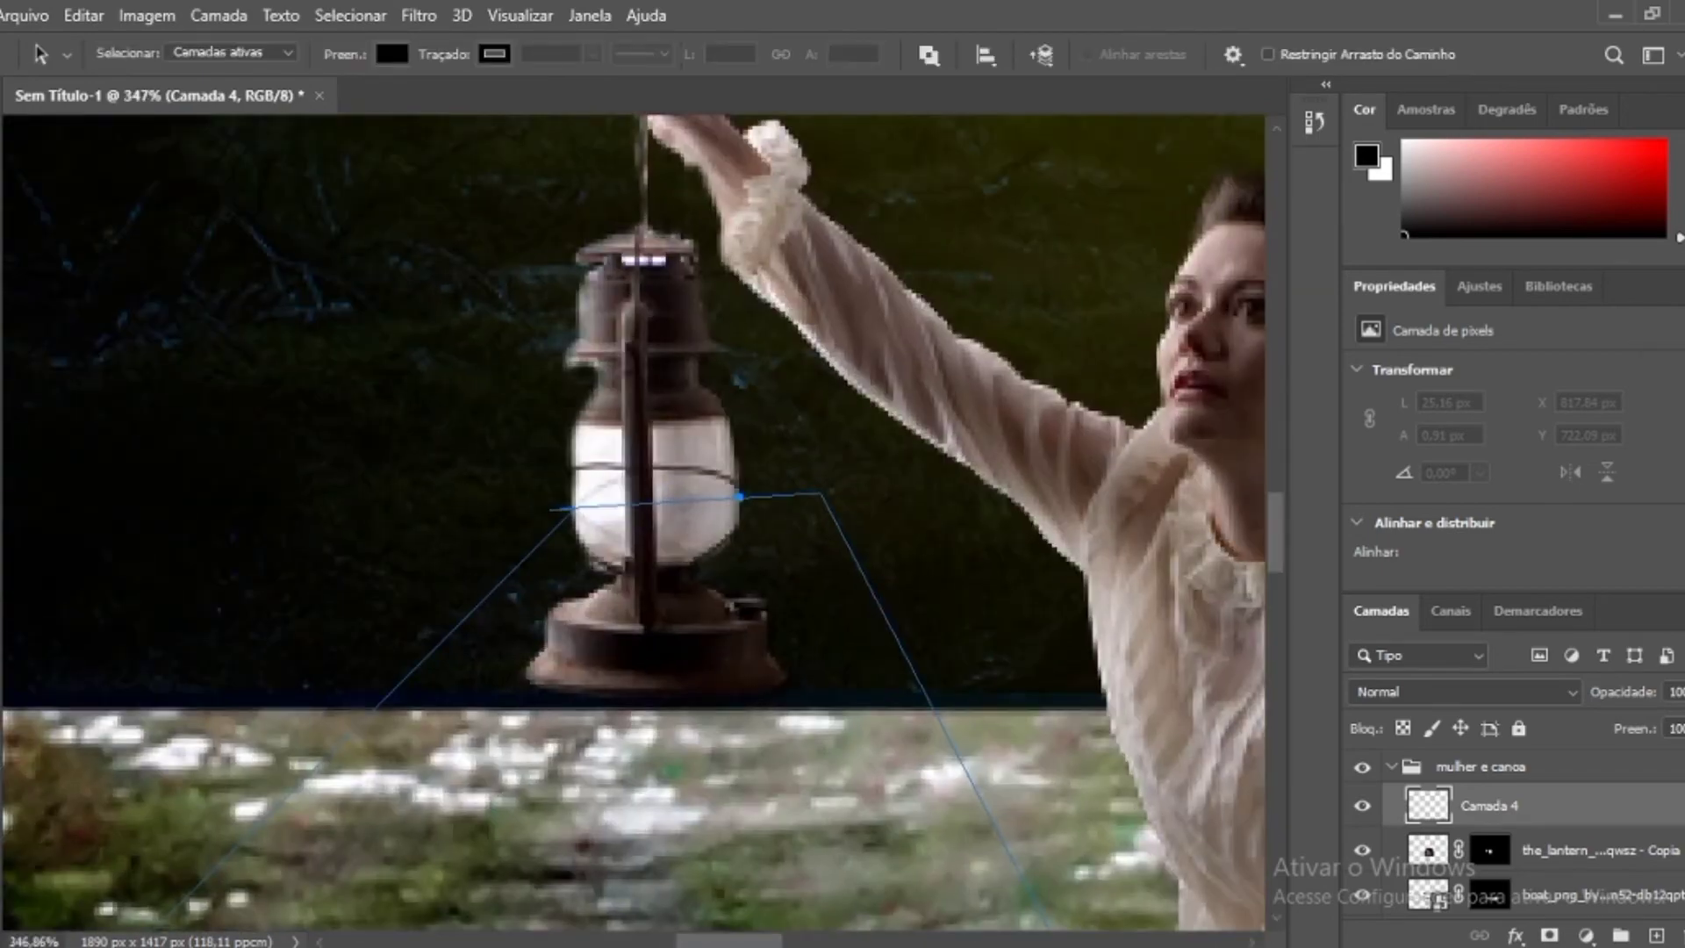
pyautogui.scroll(-6, 578, 507)
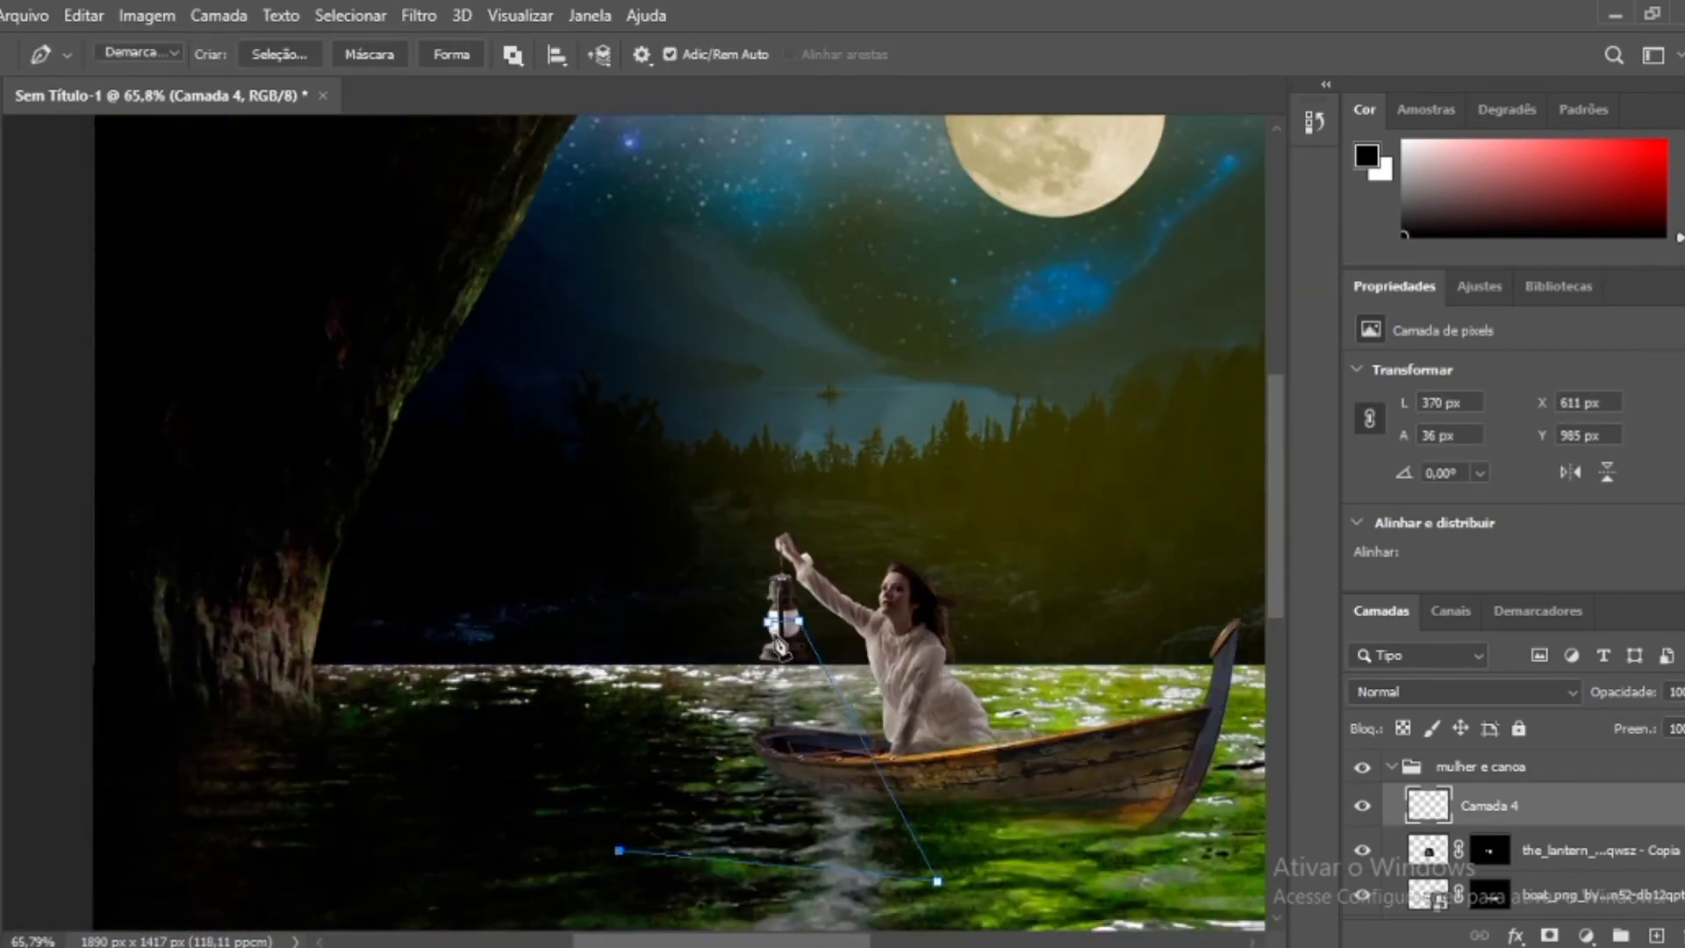
pyautogui.click(235, 56)
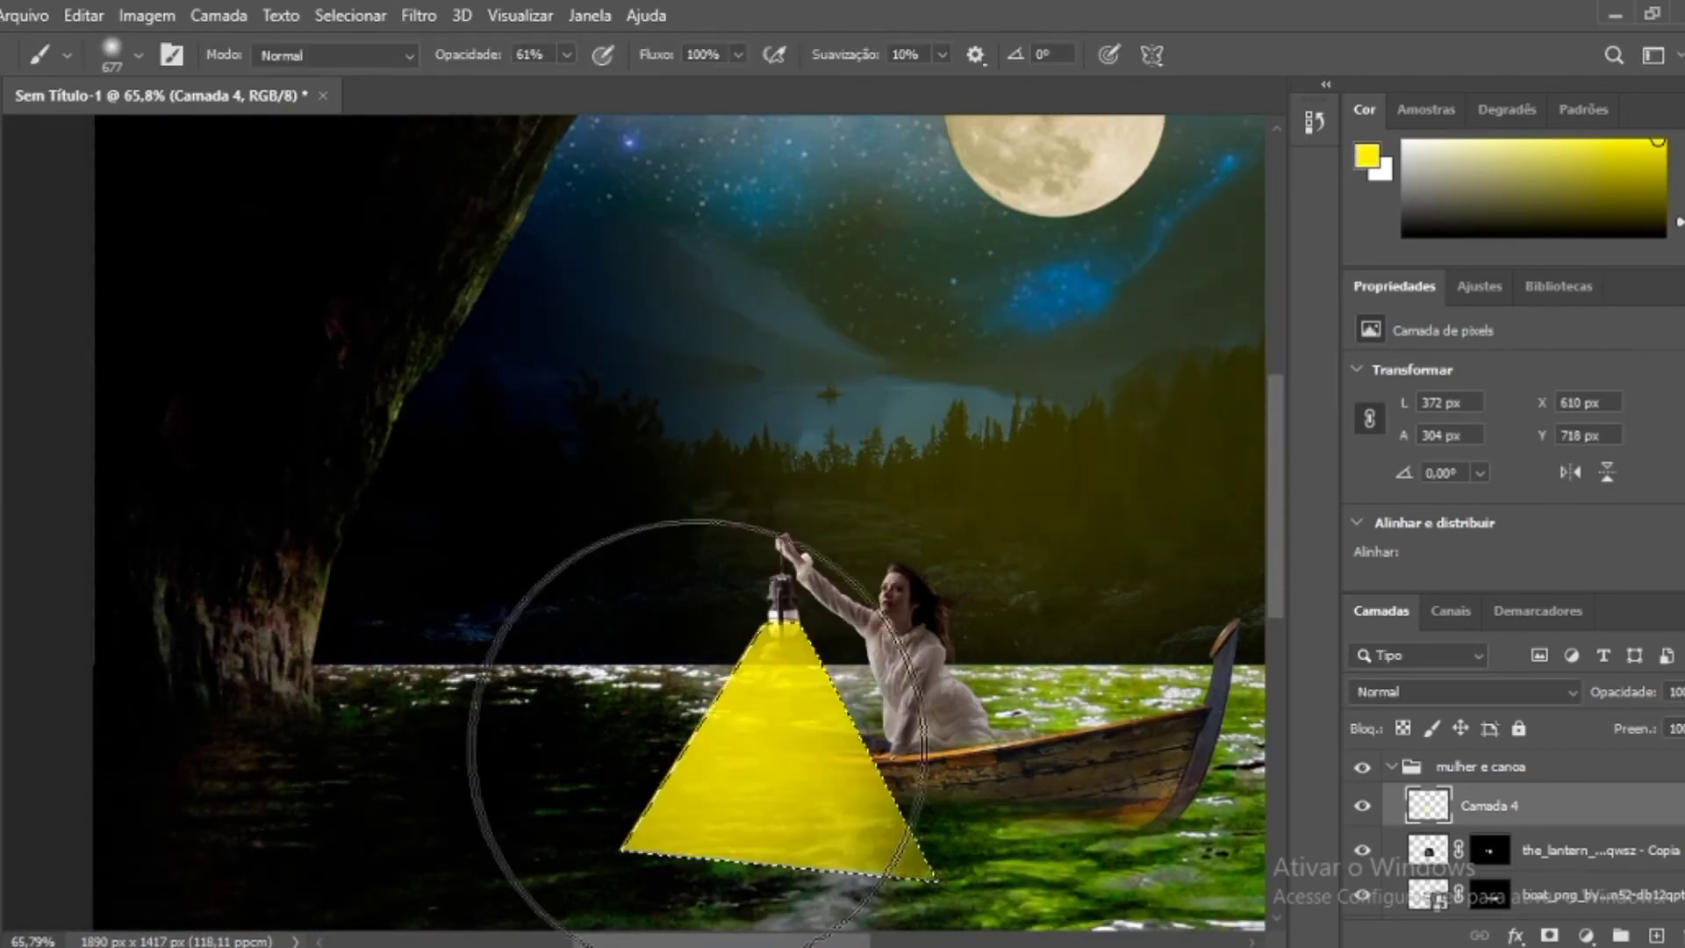
pyautogui.moveTo(609, 609); pyautogui.dragTo(804, 675)
# Soften the yellow light cone with a heavy Gaussian Blur, deselect, and lower its opacity.
pyautogui.click(418, 15)
pyautogui.click(860, 403)
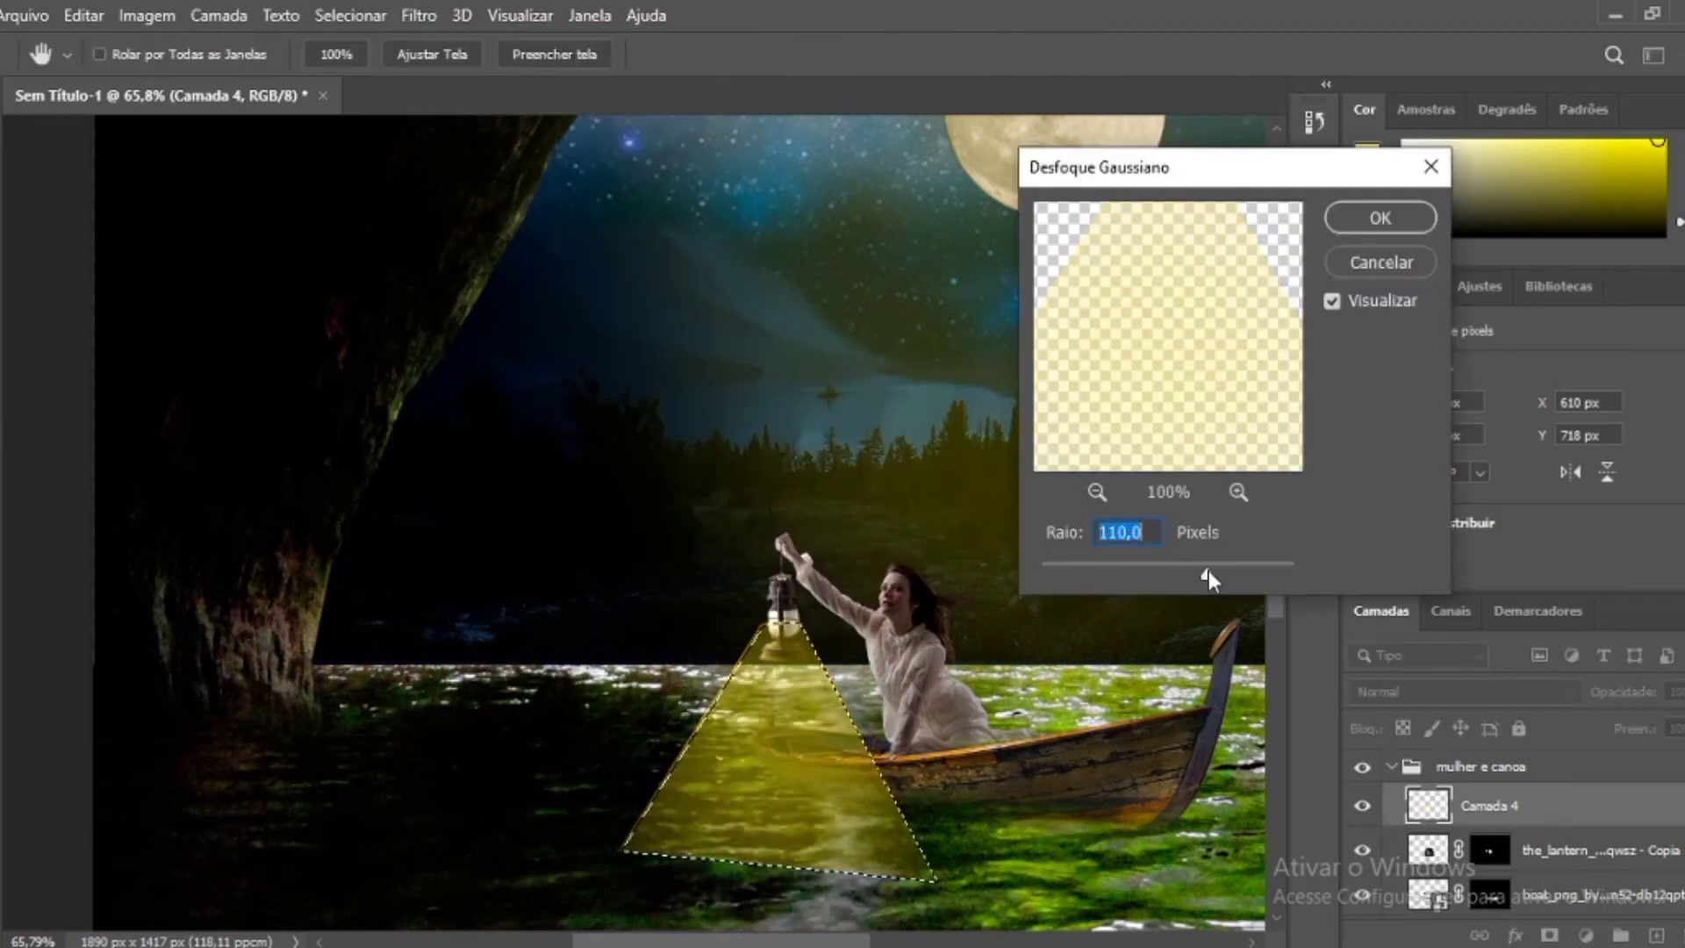
pyautogui.moveTo(1208, 571); pyautogui.dragTo(1227, 579)
pyautogui.press('Return')
pyautogui.hotkey('ctrl', 'd')
pyautogui.moveTo(1667, 693); pyautogui.dragTo(1637, 698)
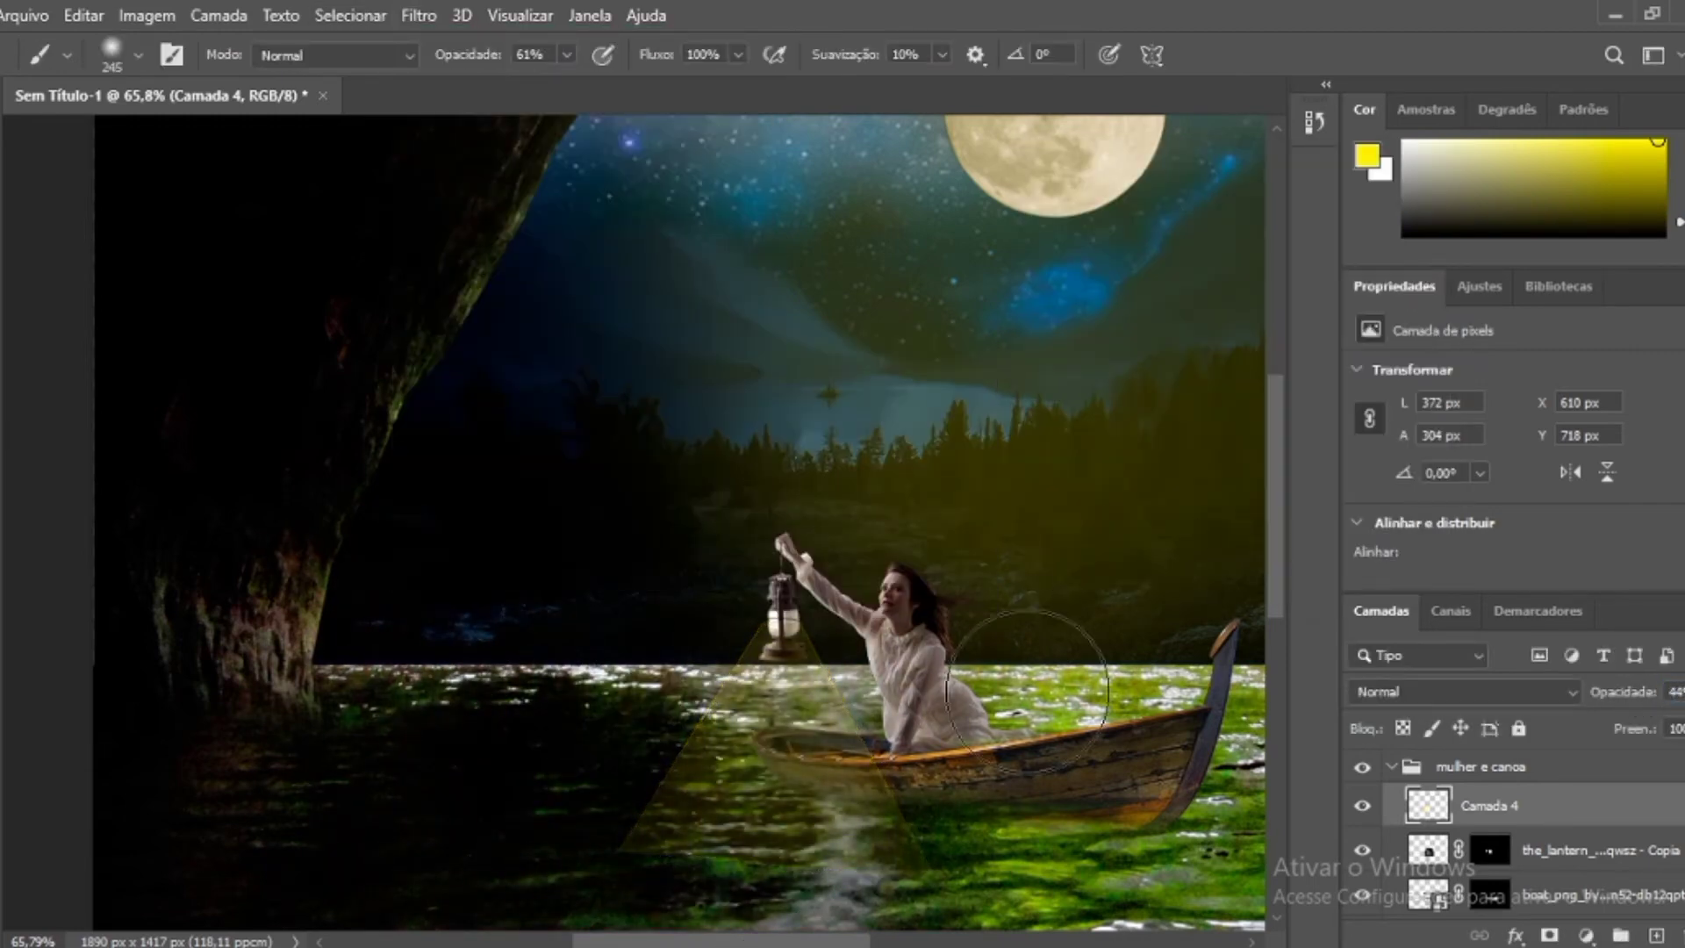
# Add Motion Blur and another Gaussian Blur to the cone, setting its opacity to 60%.
pyautogui.click(419, 15)
pyautogui.click(878, 448)
pyautogui.moveTo(752, 123); pyautogui.dragTo(1128, 214)
pyautogui.moveTo(1022, 681); pyautogui.dragTo(1087, 687)
pyautogui.click(1351, 259)
pyautogui.click(418, 14)
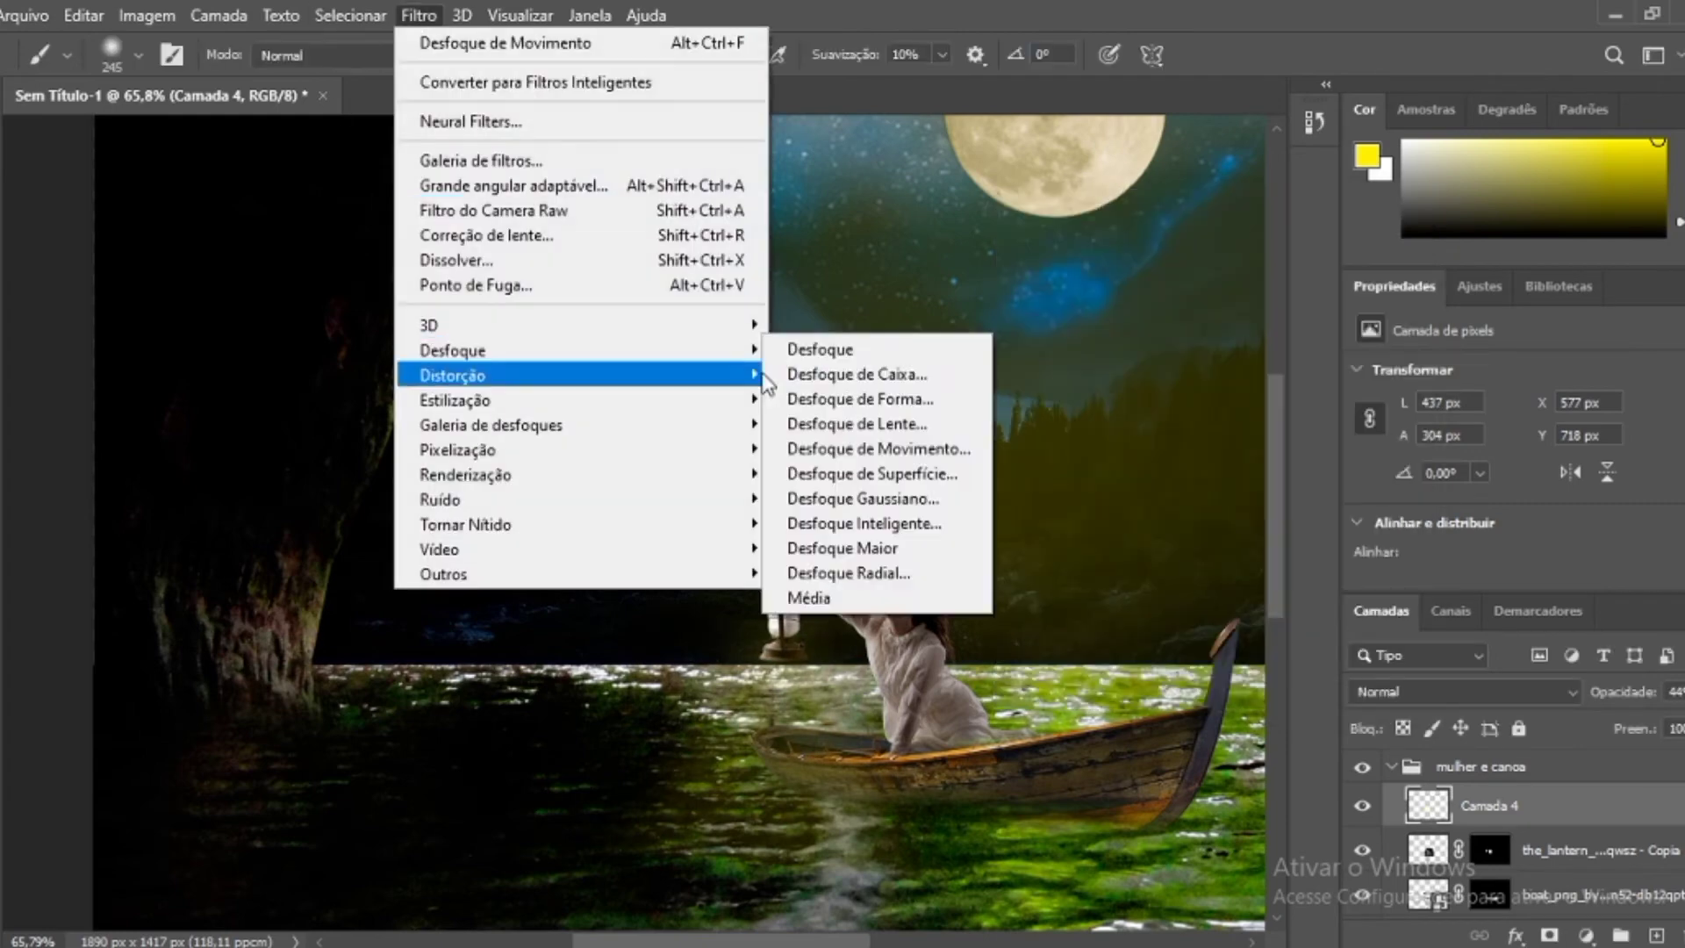
pyautogui.click(863, 498)
pyautogui.press('Return')
pyautogui.moveTo(1624, 691); pyautogui.dragTo(1645, 691)
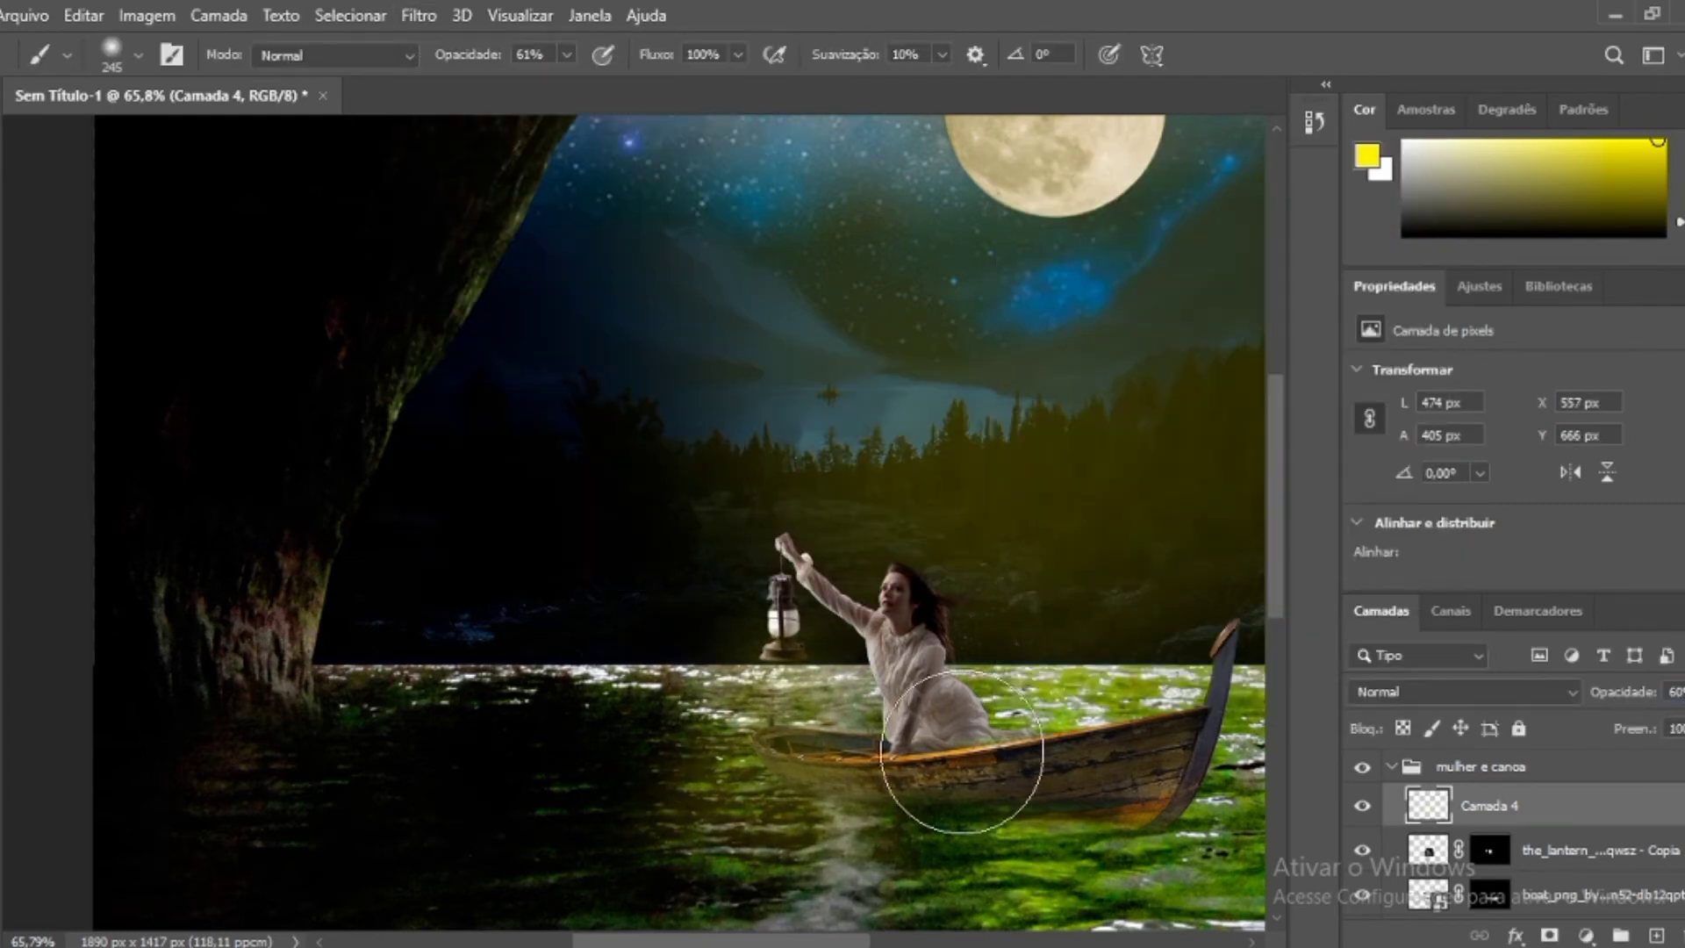
# Duplicate the lantern copy layer and zoom in close on the lantern.
pyautogui.click(1435, 844)
pyautogui.hotkey('ctrl', 'j')
pyautogui.moveTo(796, 616); pyautogui.dragTo(880, 615)
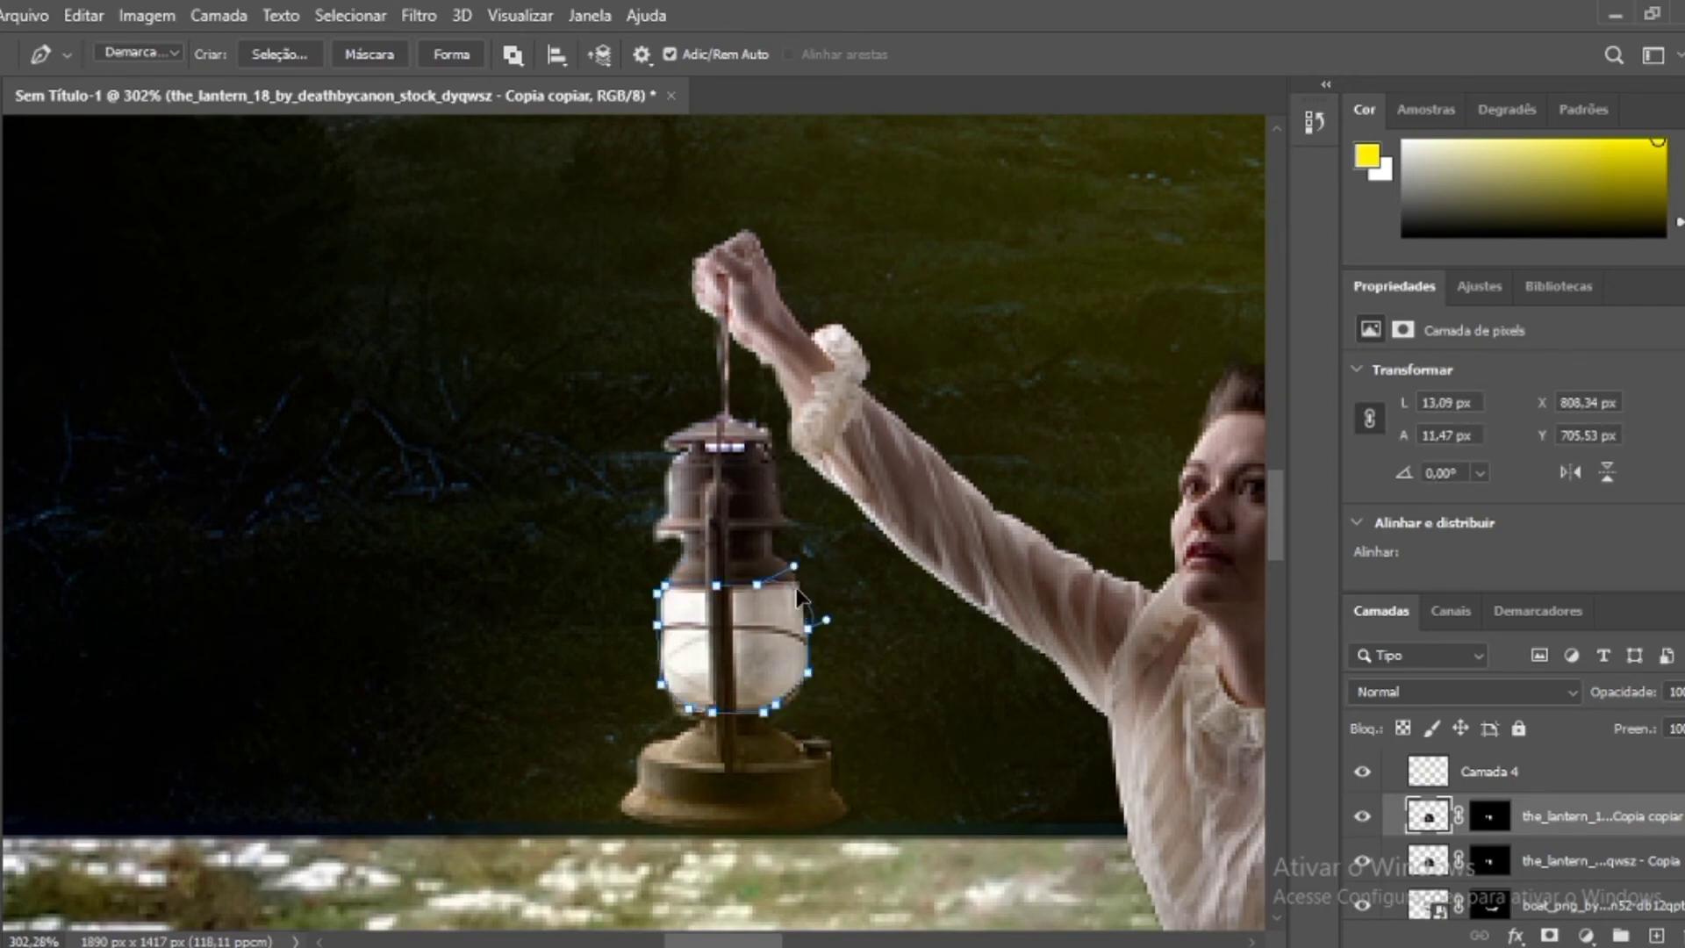
# Close the path around the lantern glass and convert it into a selection.
pyautogui.scroll(3, 799, 599)
pyautogui.click(750, 545)
pyautogui.scroll(-5, 730, 632)
pyautogui.hotkey('ctrl', 'Return')
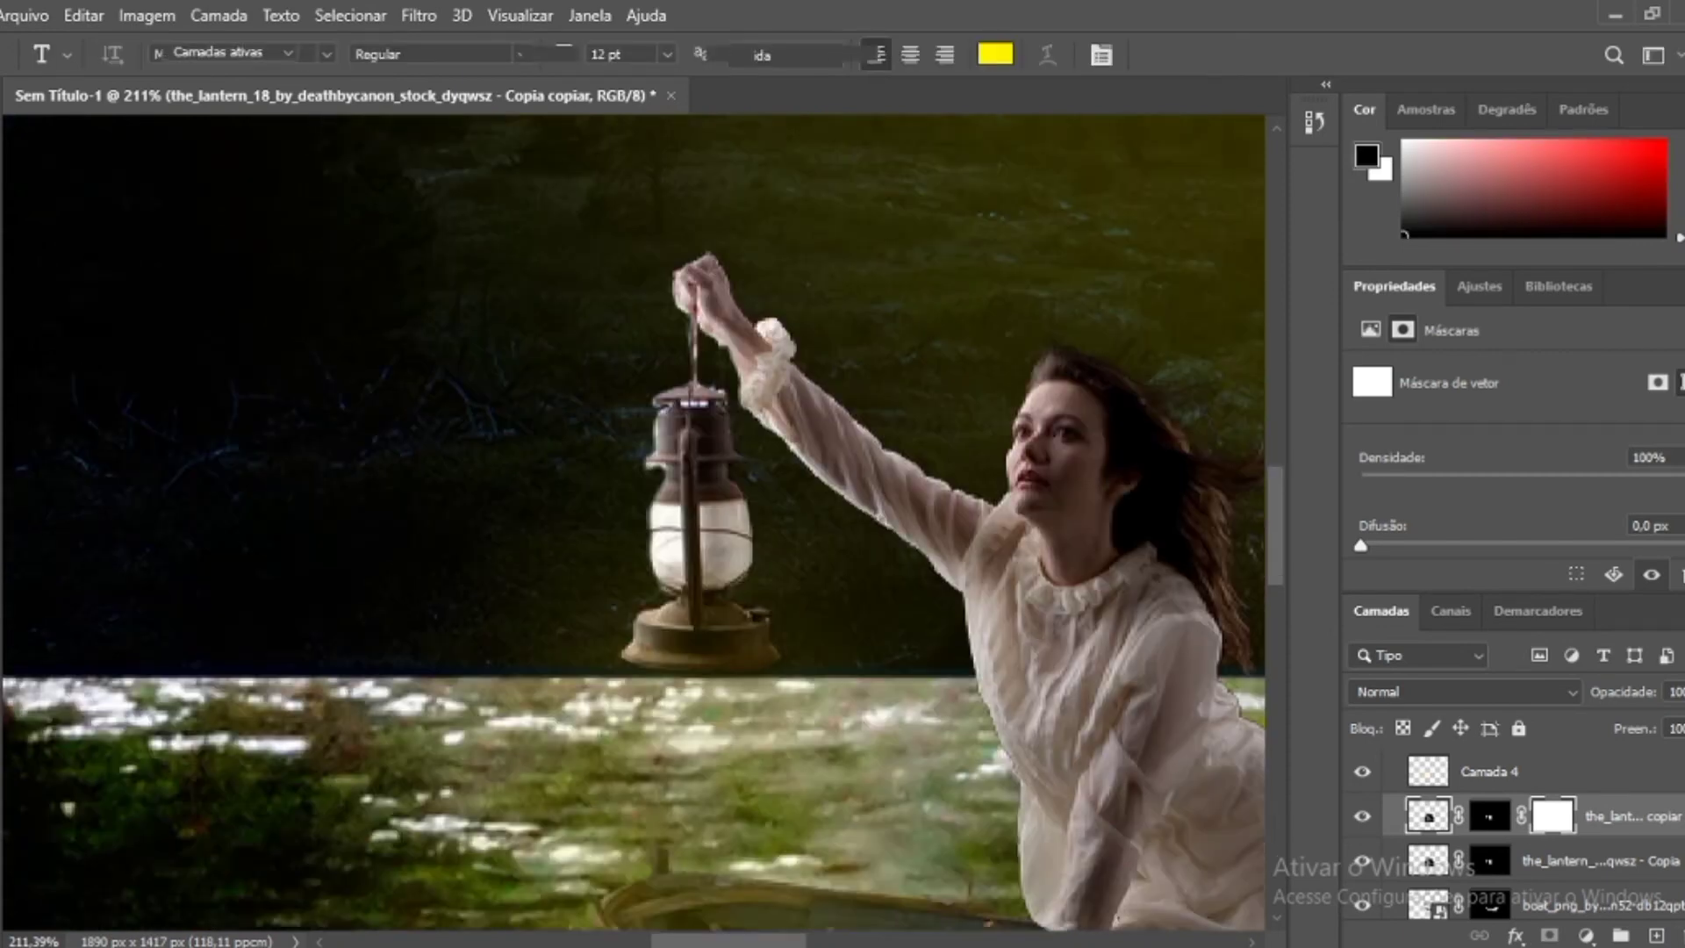
# Nudge the copied lantern layer up and left, remove its extra mask, and commit.
pyautogui.scroll(-3, 748, 669)
pyautogui.scroll(-3, 748, 669)
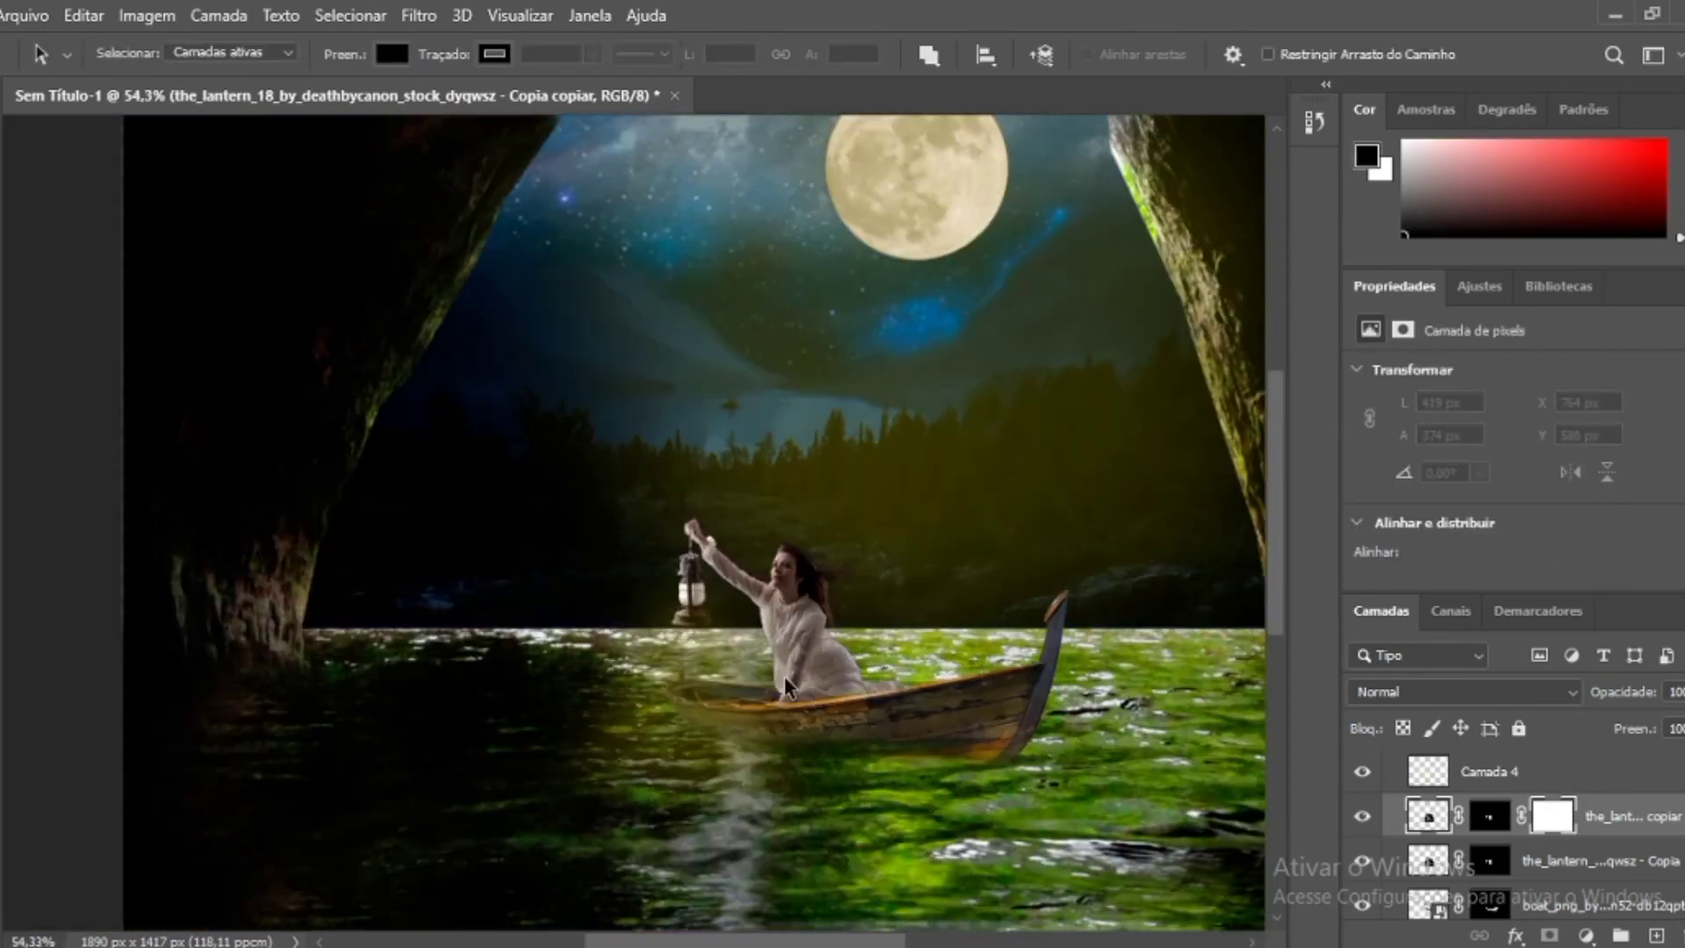
pyautogui.hotkey('ctrl', 't')
pyautogui.moveTo(830, 677); pyautogui.dragTo(784, 659)
pyautogui.press('Return')
pyautogui.hotkey('ctrl', 't')
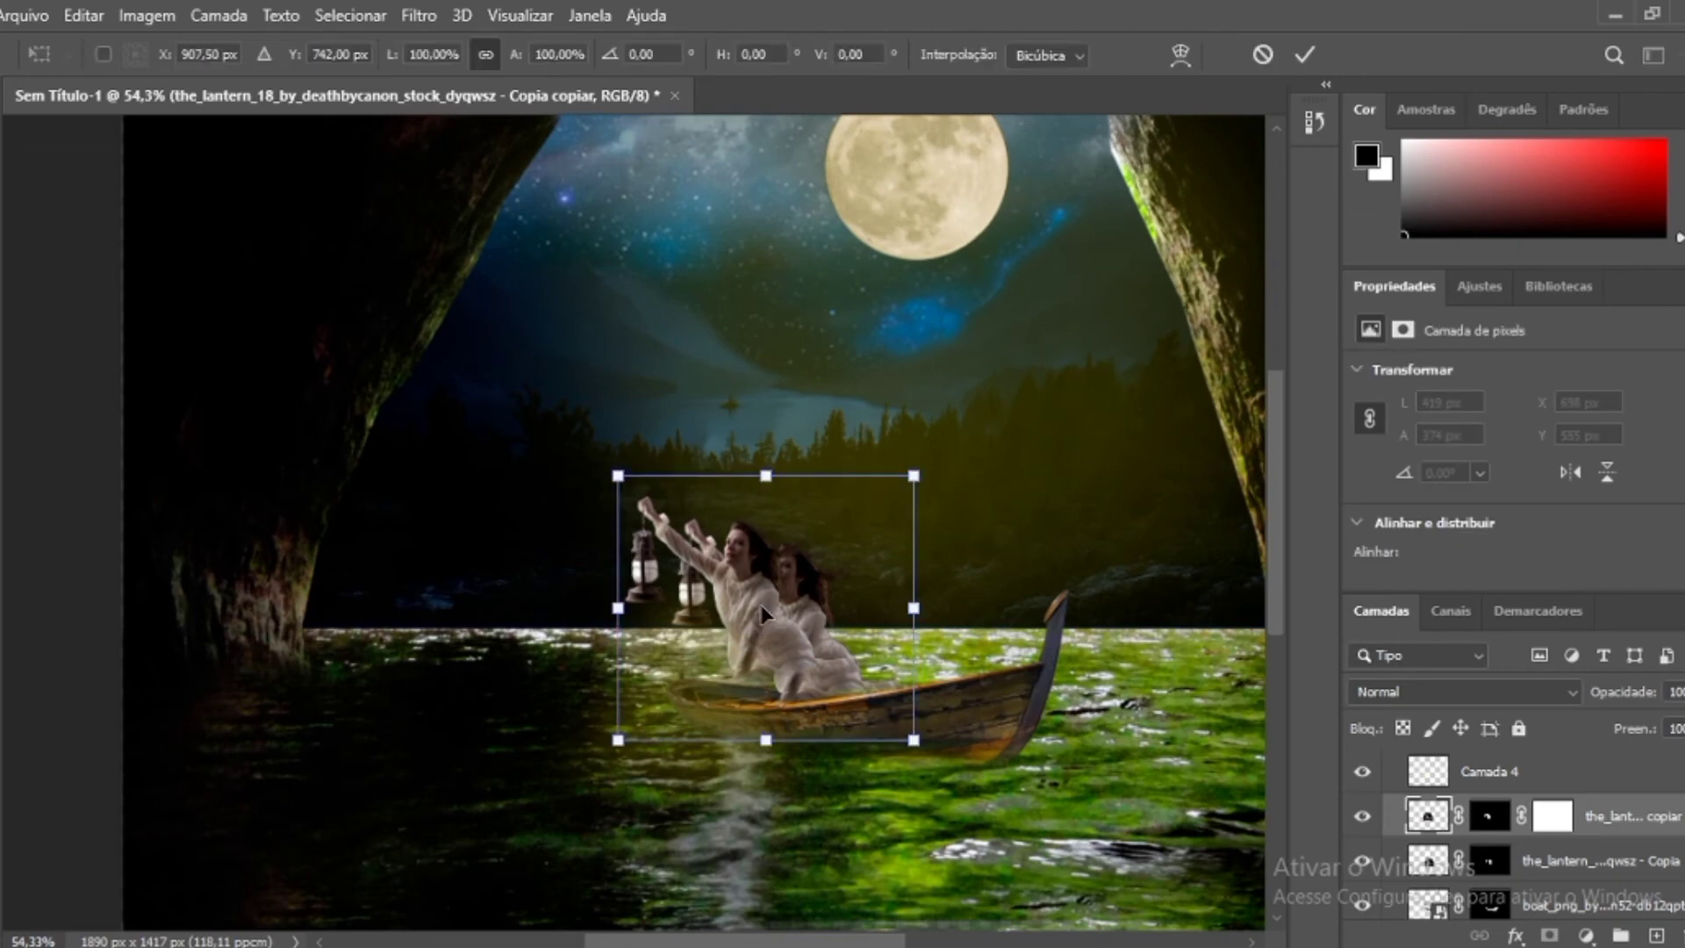
pyautogui.press('z')
pyautogui.click(702, 380)
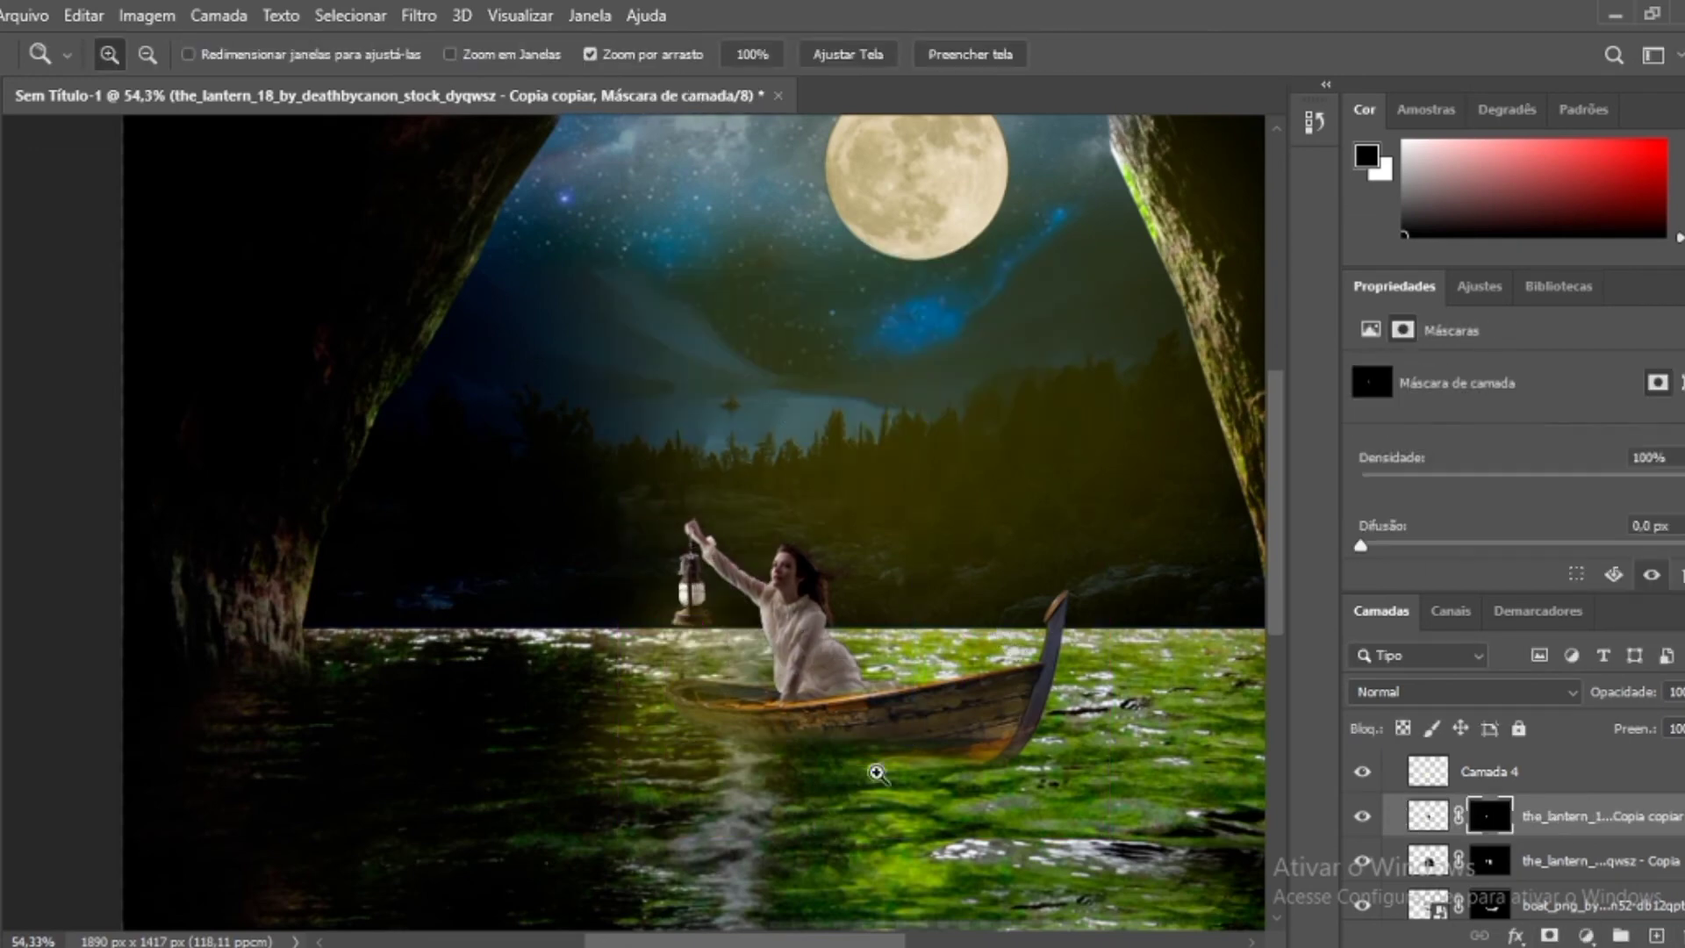
pyautogui.scroll(5, 600, 603)
pyautogui.press('Return')
# Apply a lighter Gaussian Blur to the lantern copy for a soft glow.
pyautogui.click(419, 15)
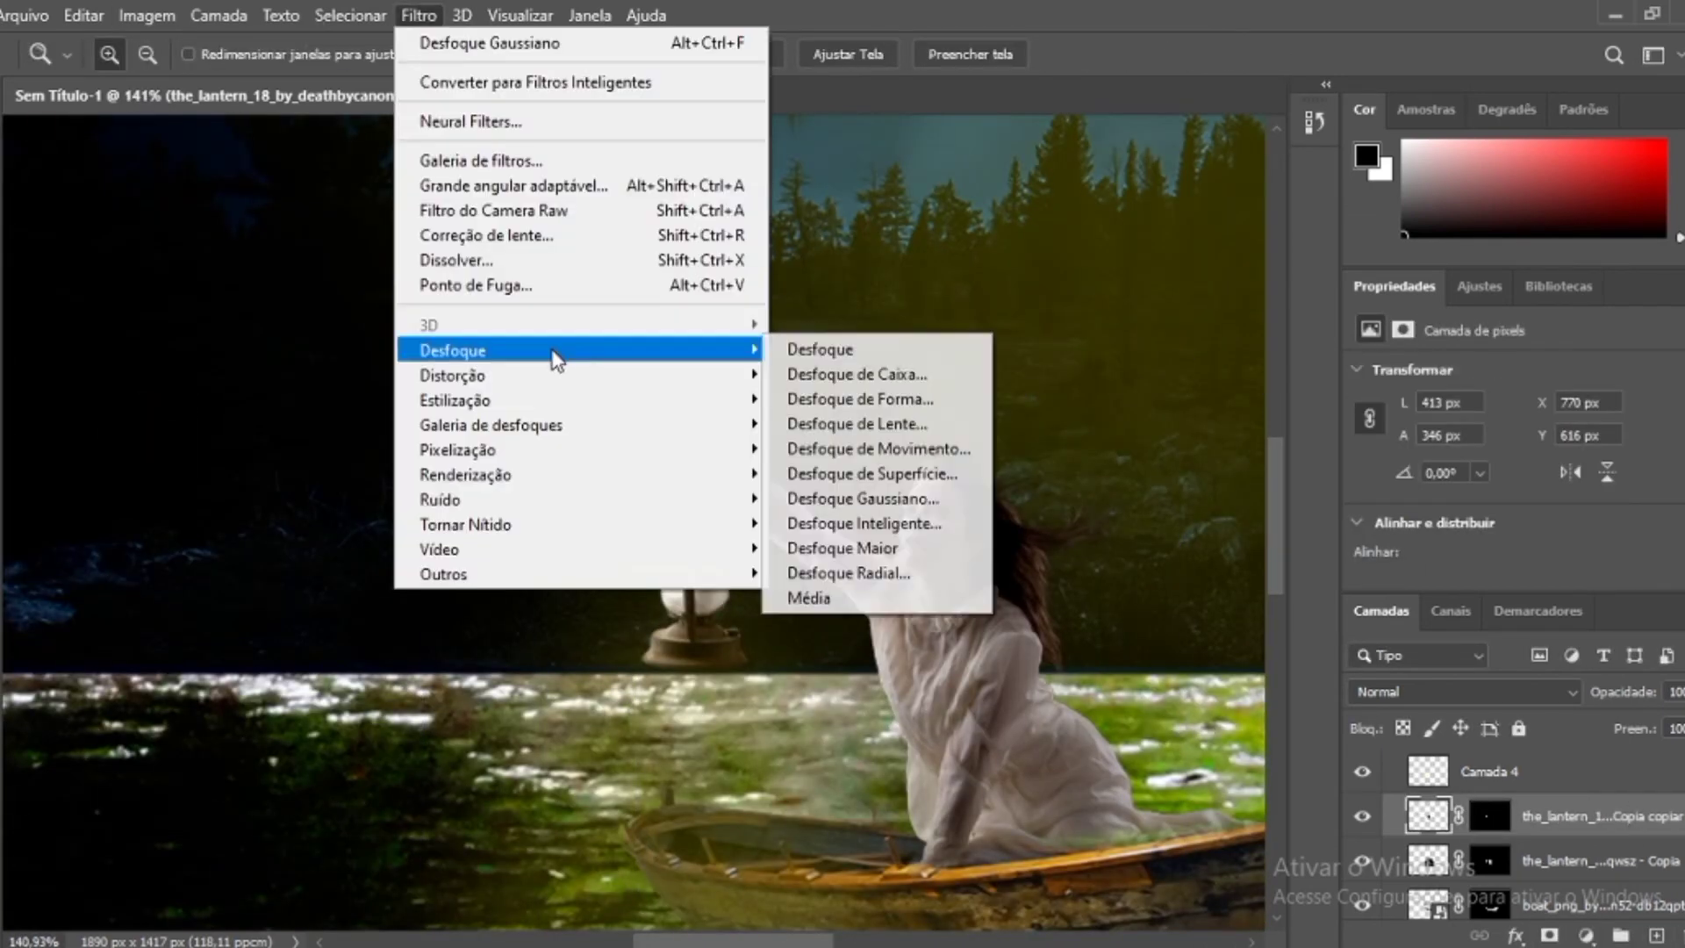
pyautogui.click(903, 527)
pyautogui.moveTo(1121, 575); pyautogui.dragTo(1104, 570)
pyautogui.press('Return')
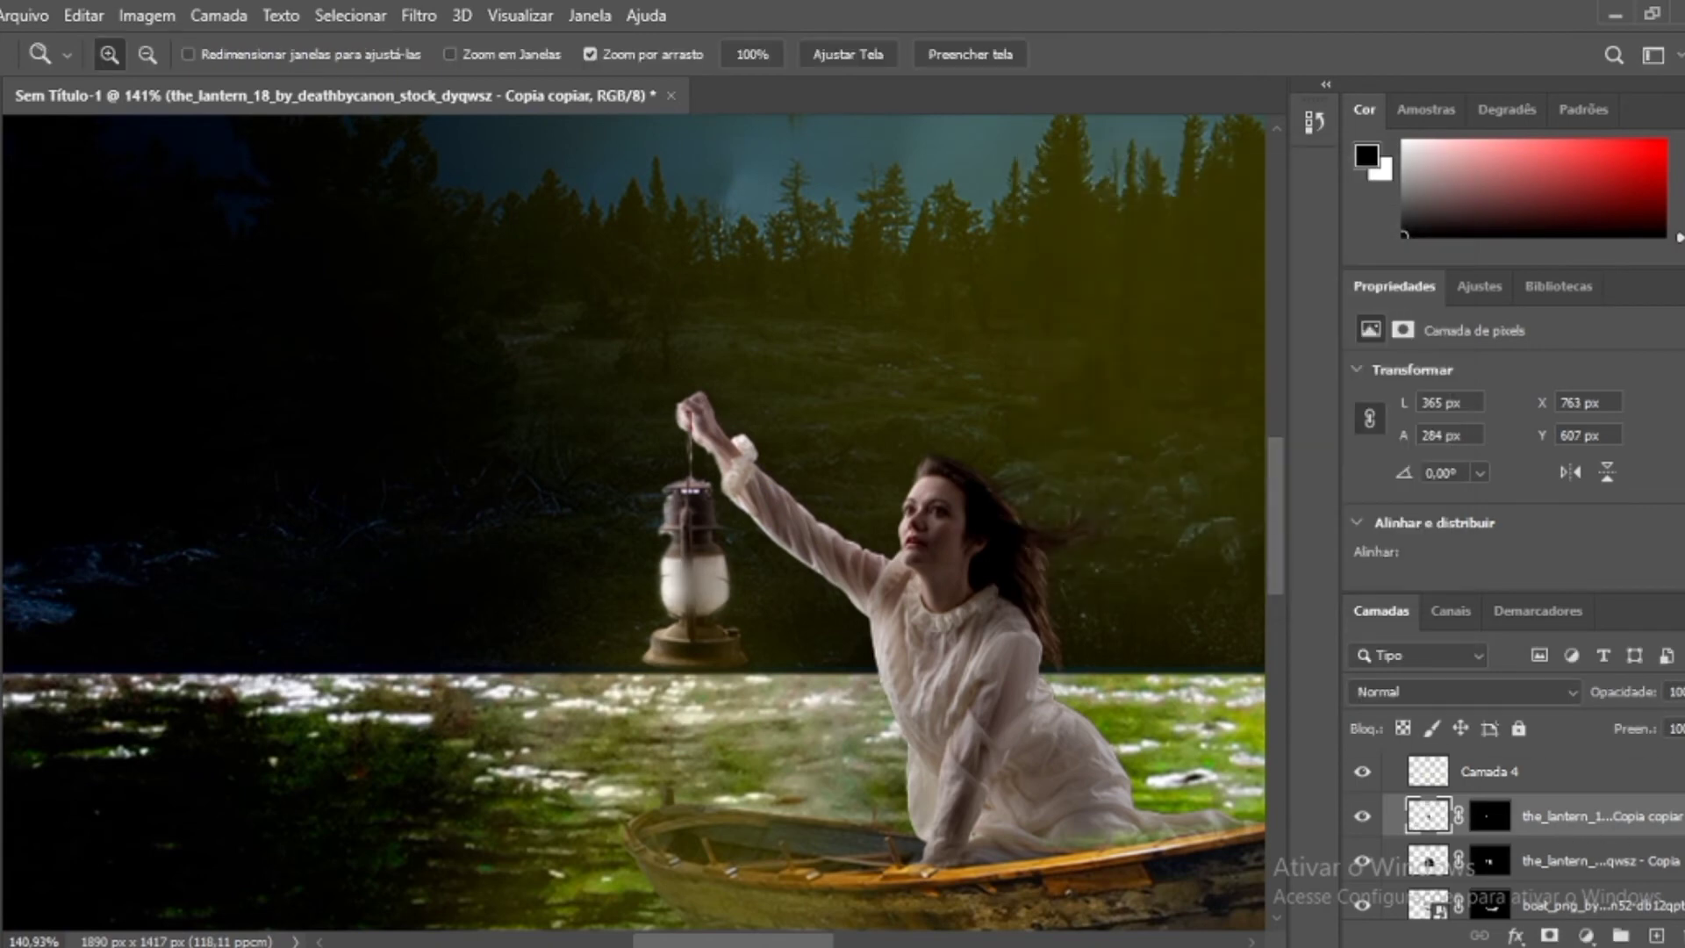
# Paint soft yellow glow over the lantern glass with a smaller brush.
pyautogui.click(693, 571)
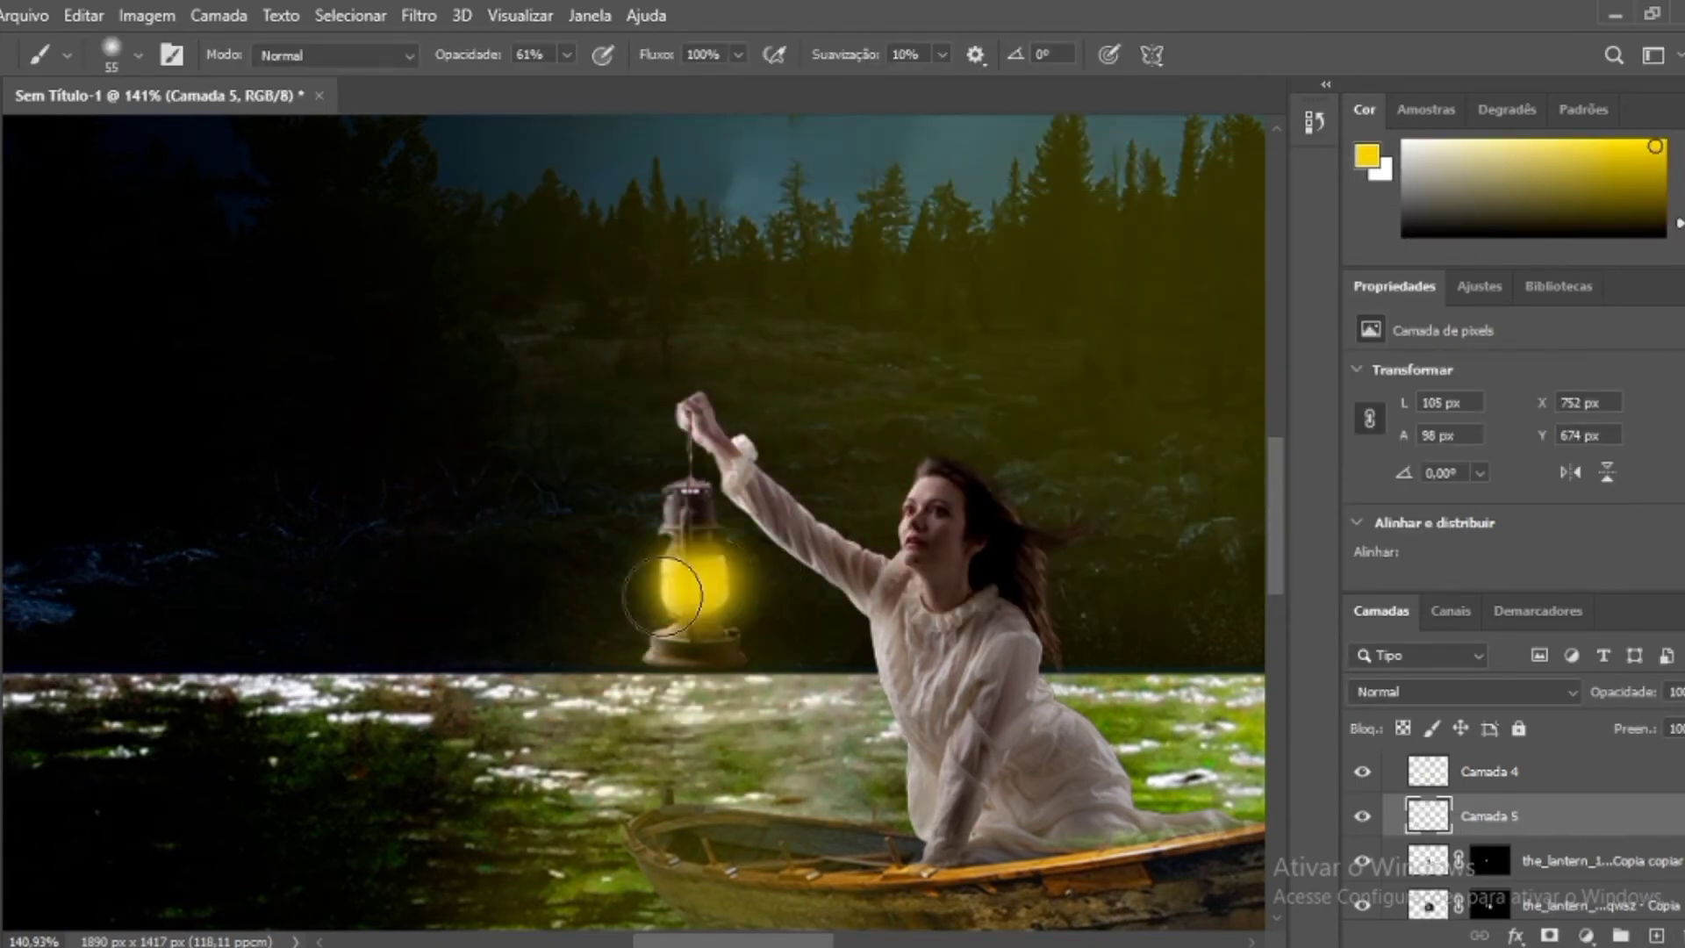
pyautogui.hotkey('ctrl', 'z')
pyautogui.click(684, 579)
pyautogui.moveTo(1662, 694); pyautogui.dragTo(1650, 697)
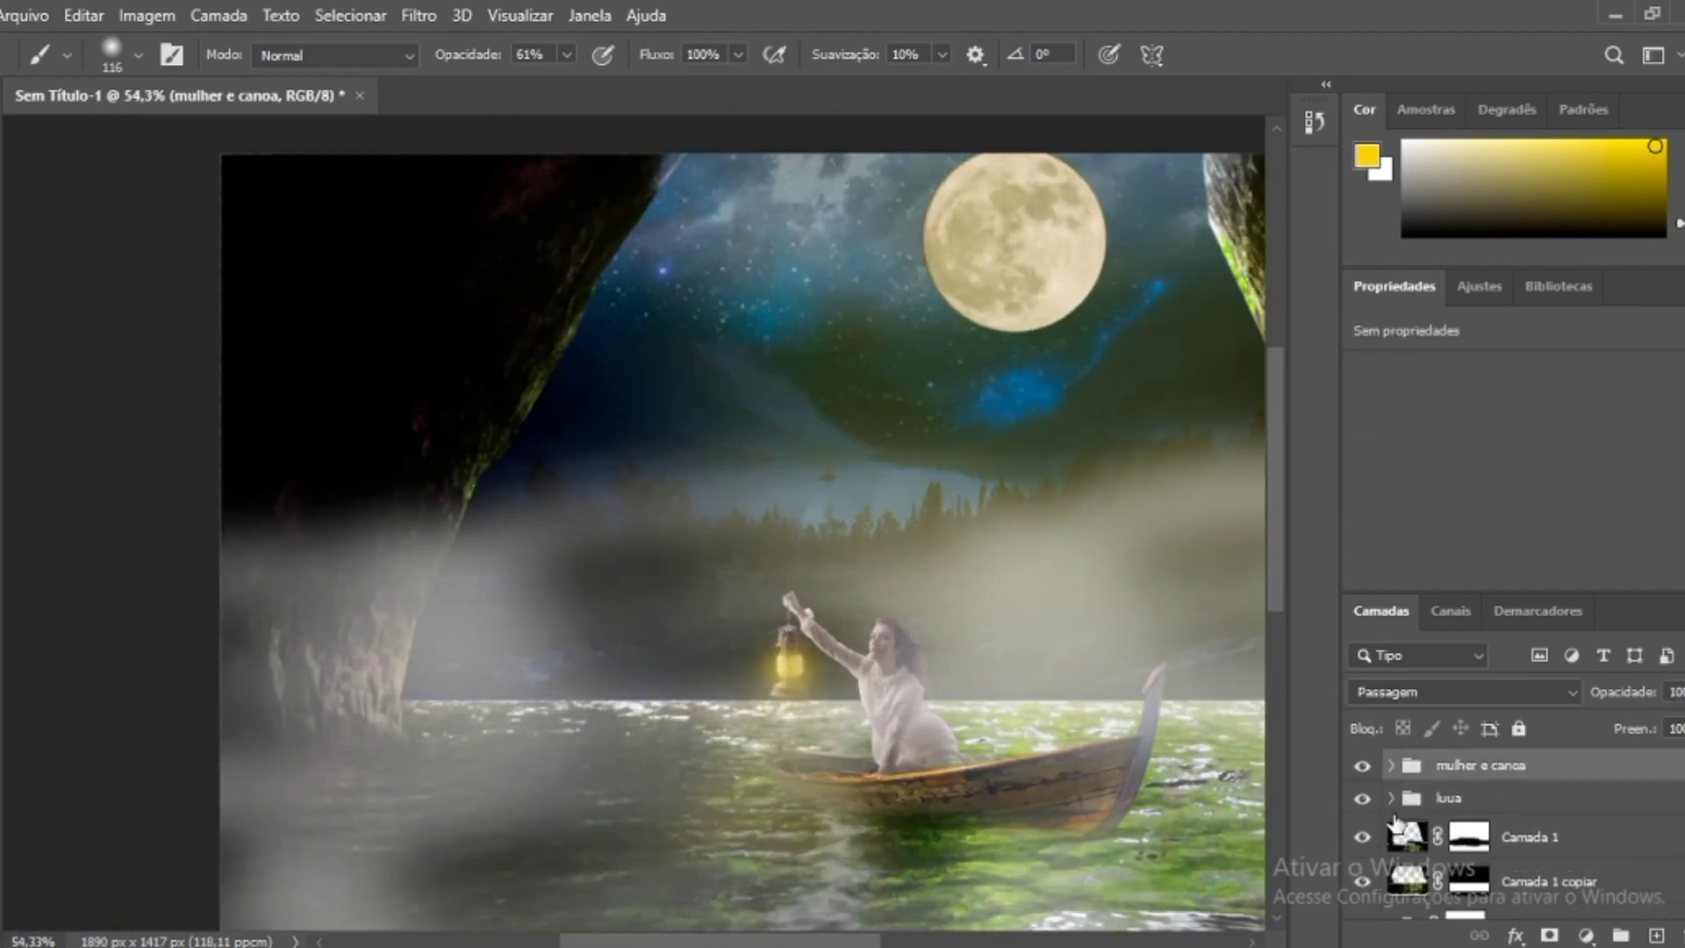
# Move through the lantern and light-cone layers to the neblina fog group's mask.
pyautogui.click(1395, 820)
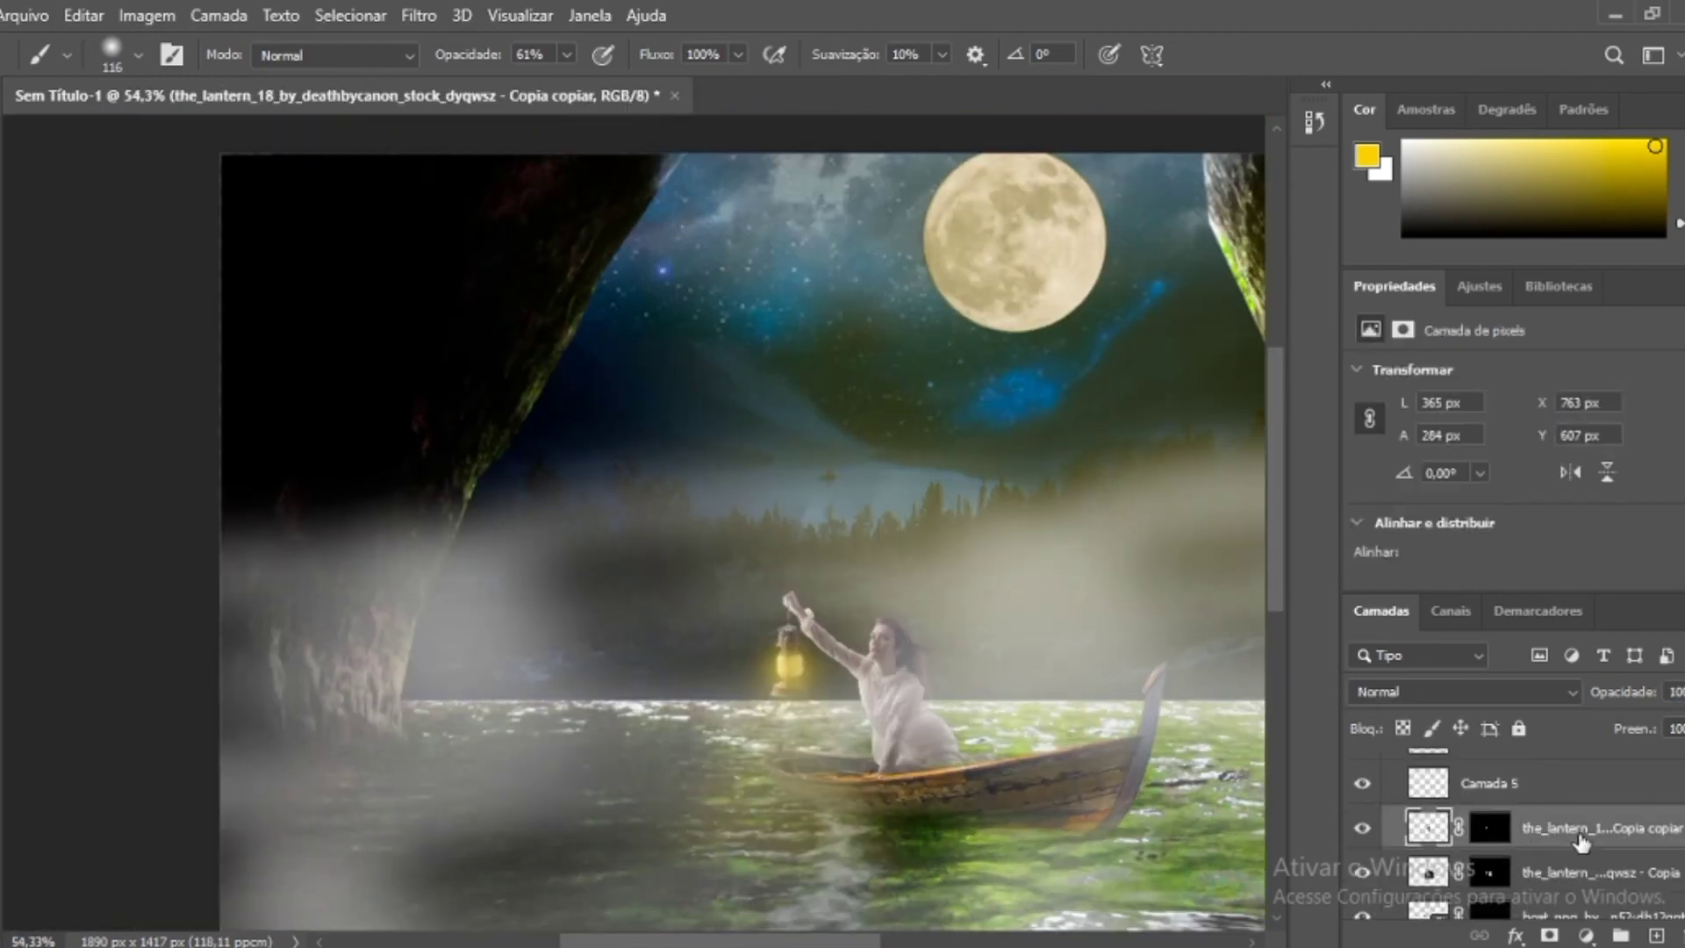
pyautogui.click(1491, 772)
pyautogui.scroll(2, 1487, 828)
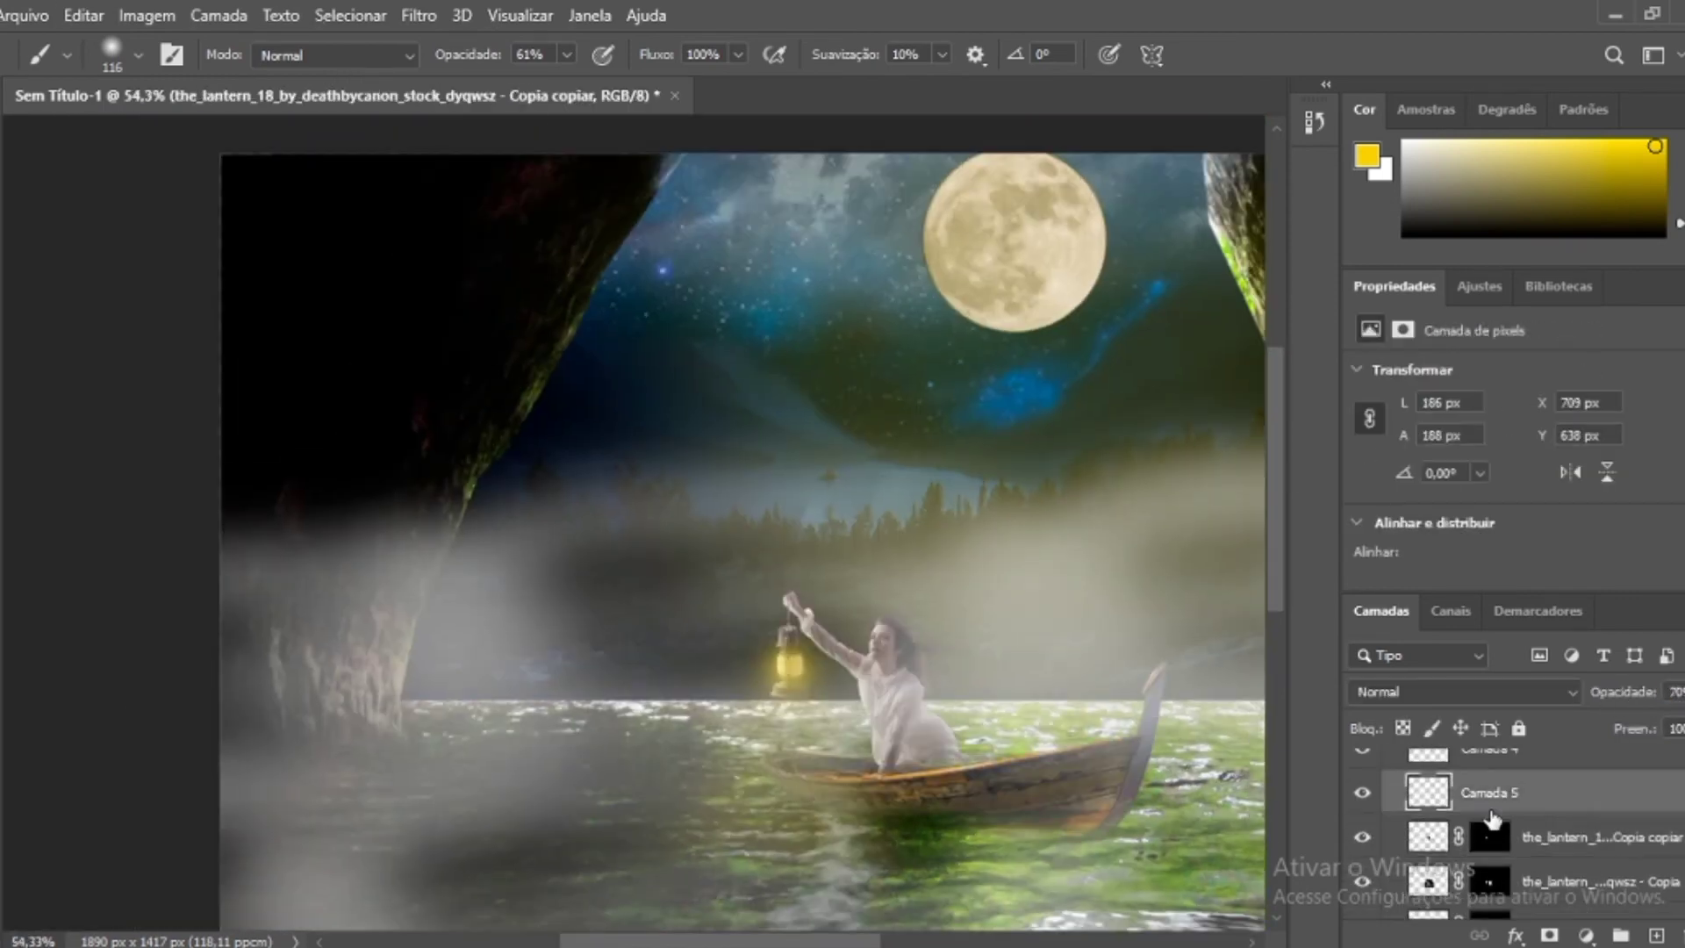
pyautogui.click(1486, 780)
pyautogui.click(1671, 693)
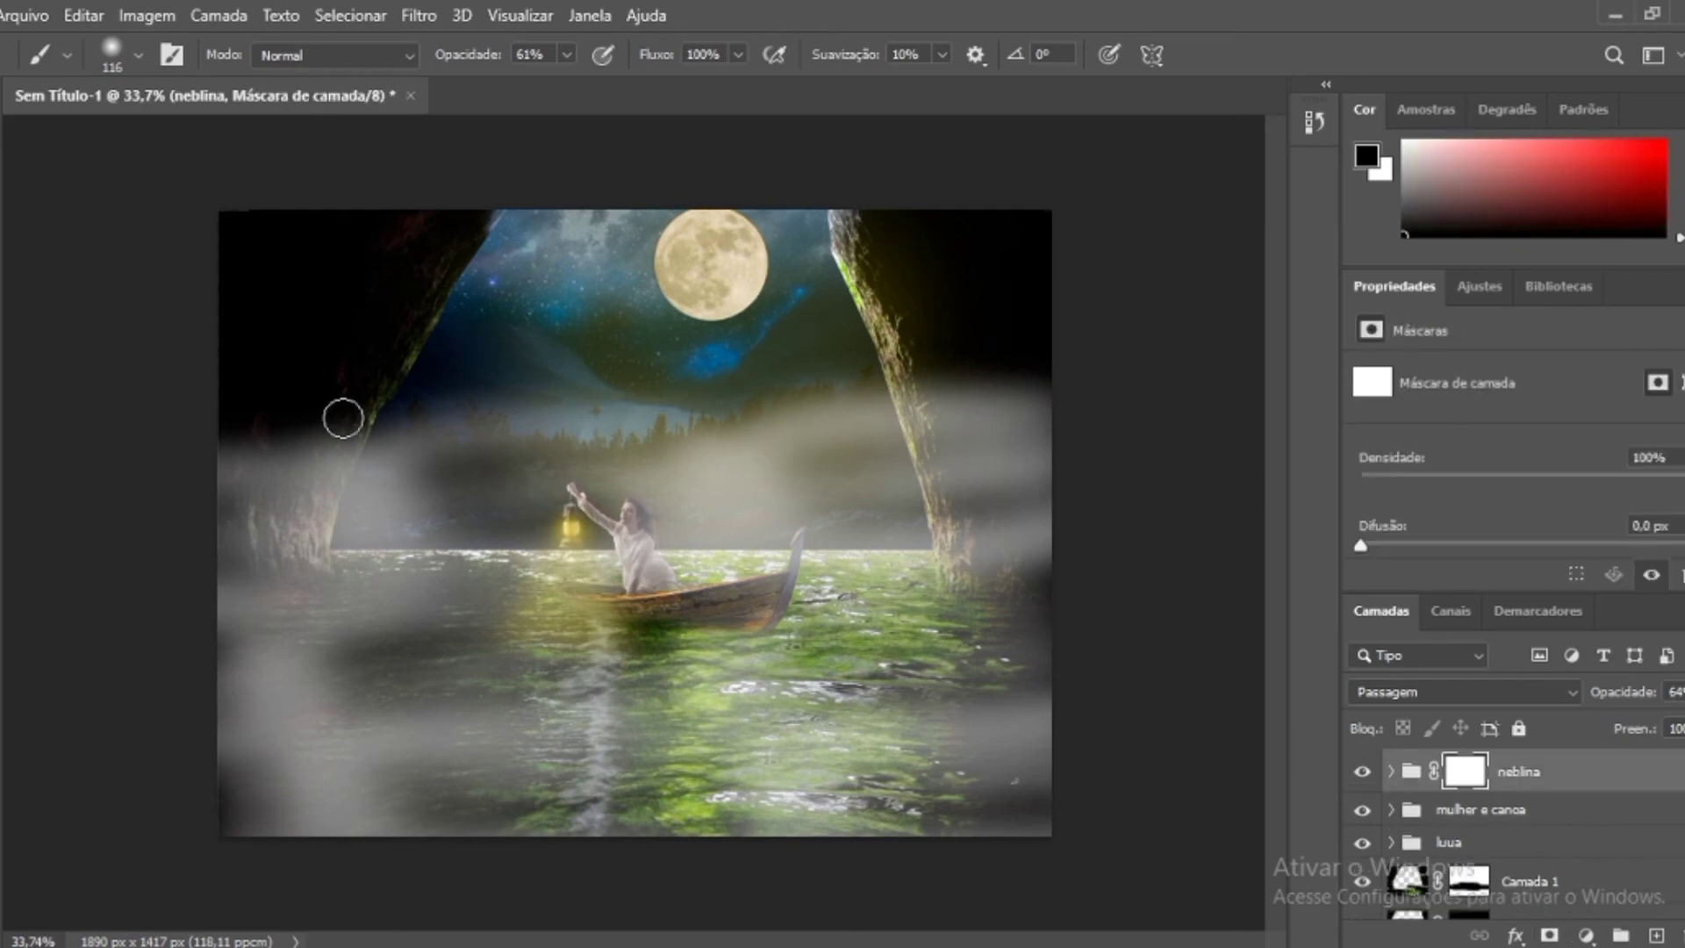
# Set a larger soft brush at 20% opacity for painting the fog mask.
pyautogui.click(530, 54)
pyautogui.press(']')
pyautogui.press(']')
pyautogui.press(']')
pyautogui.press('2')
pyautogui.scroll(-3, 501, 429)
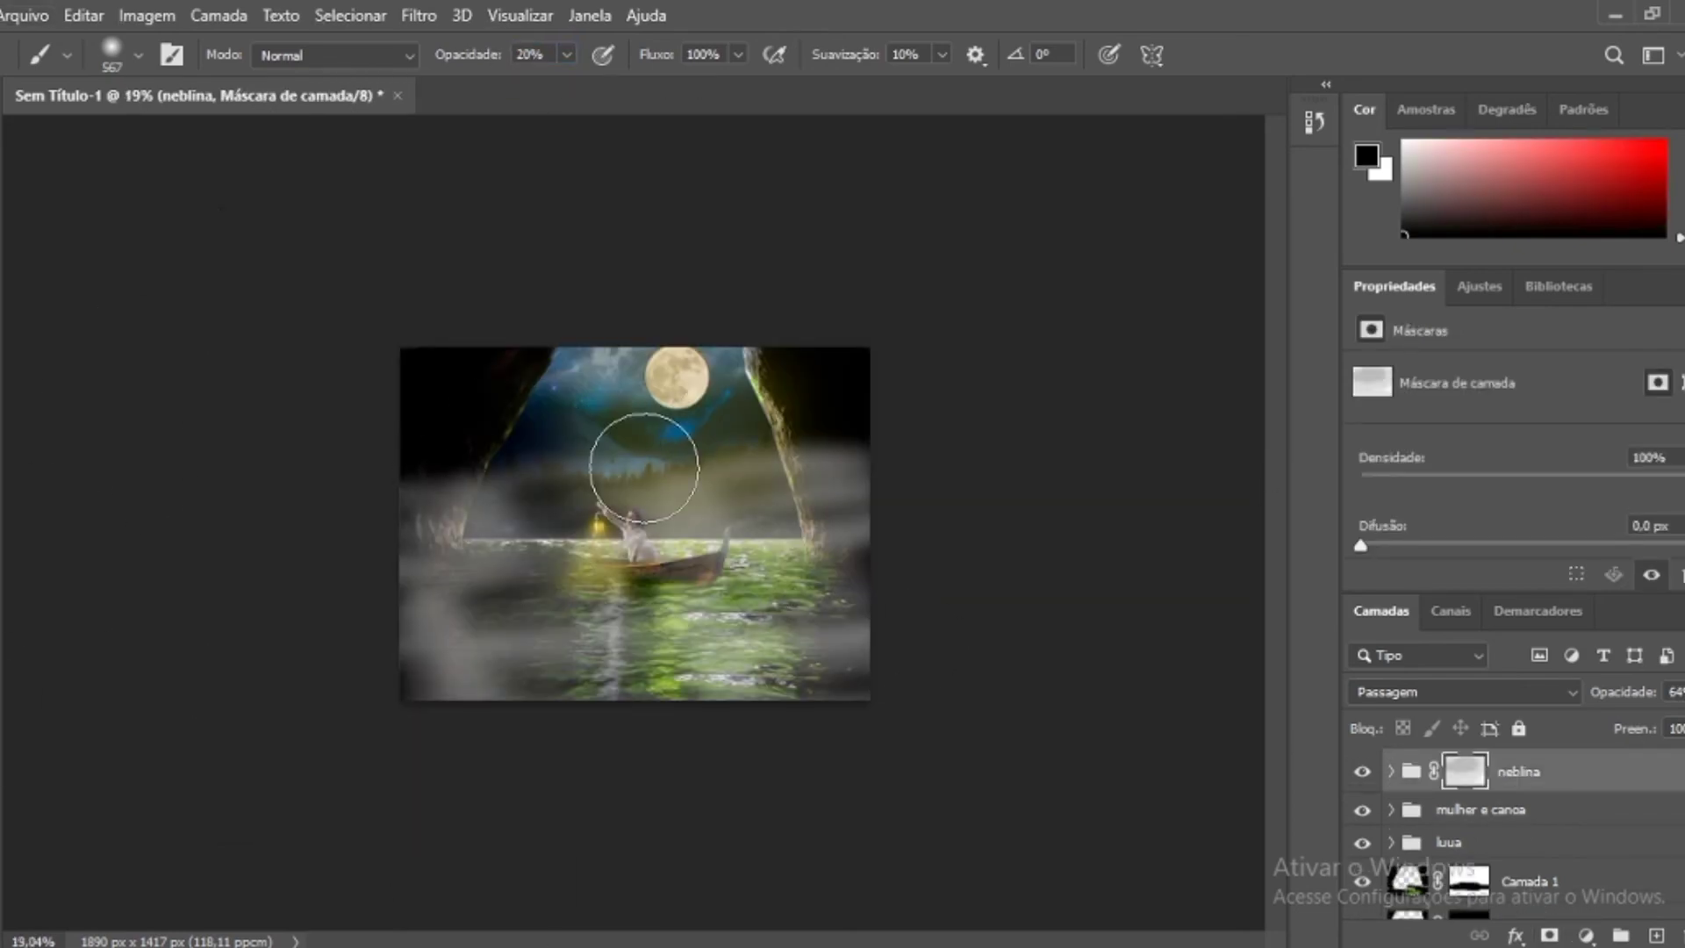
pyautogui.scroll(2, 643, 468)
# Adjust the fog group's opacity and enlarge the brush further at 5% opacity.
pyautogui.moveTo(1632, 691); pyautogui.dragTo(1667, 693)
pyautogui.press('0')
pyautogui.press('5')
pyautogui.press(']')
pyautogui.press(']')
pyautogui.press(']')
pyautogui.scroll(-2, 768, 542)
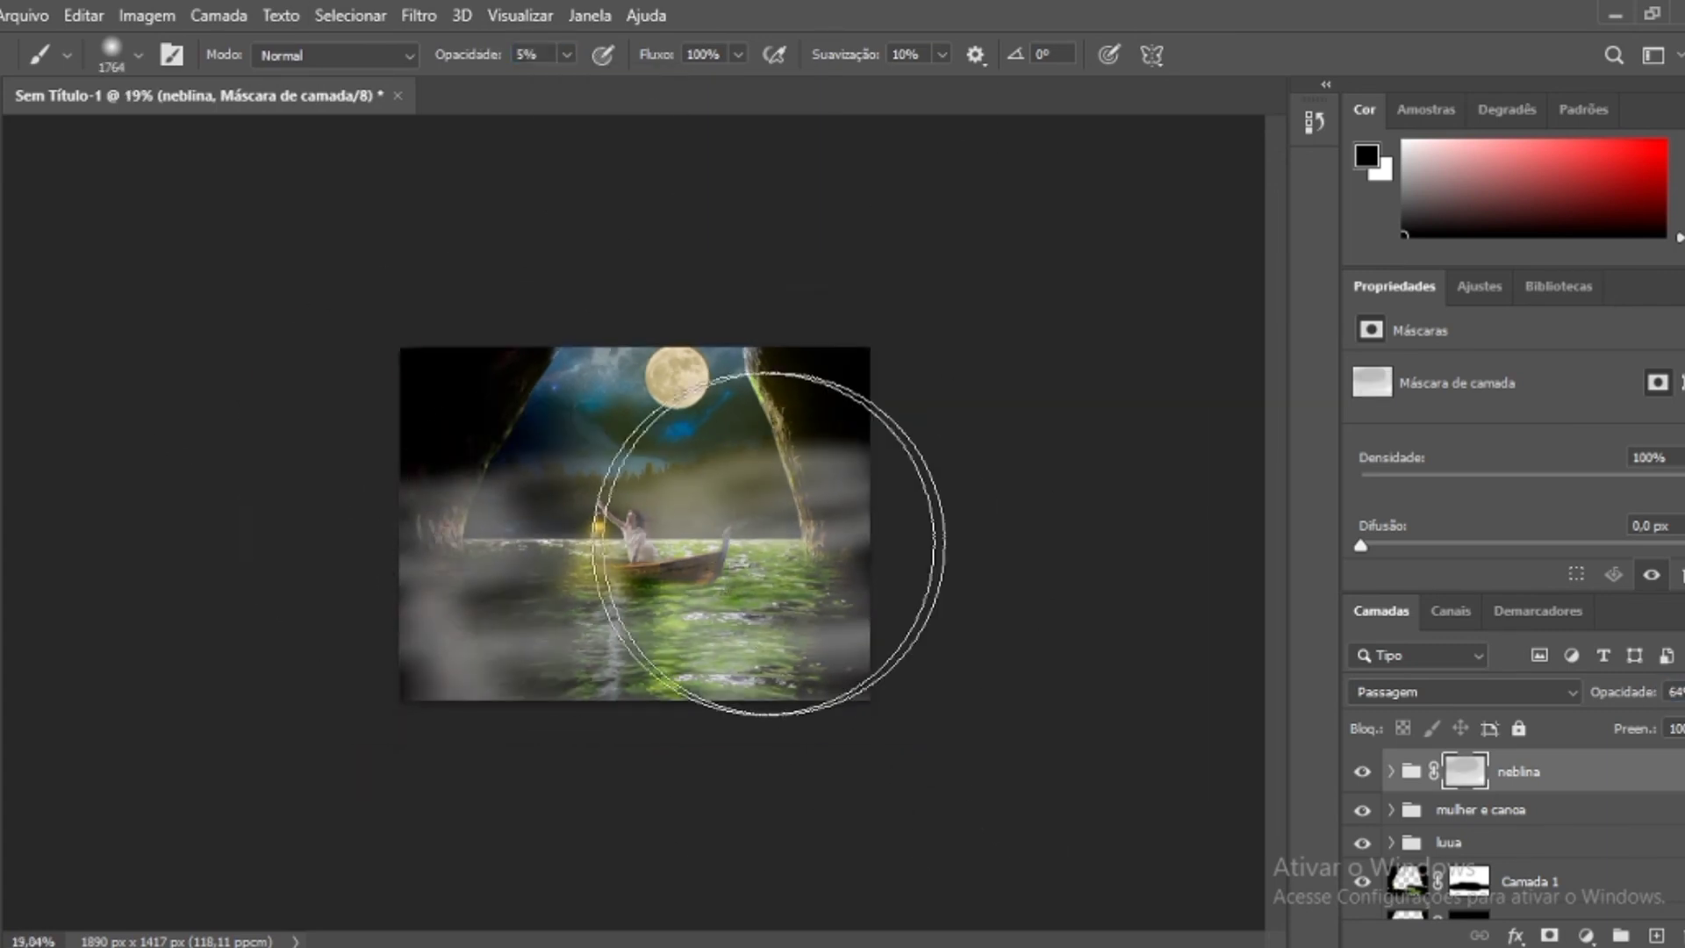
pyautogui.scroll(2, 638, 526)
# Add a Color Lookup adjustment layer using the Moonlight.3DL grade.
pyautogui.press('a')
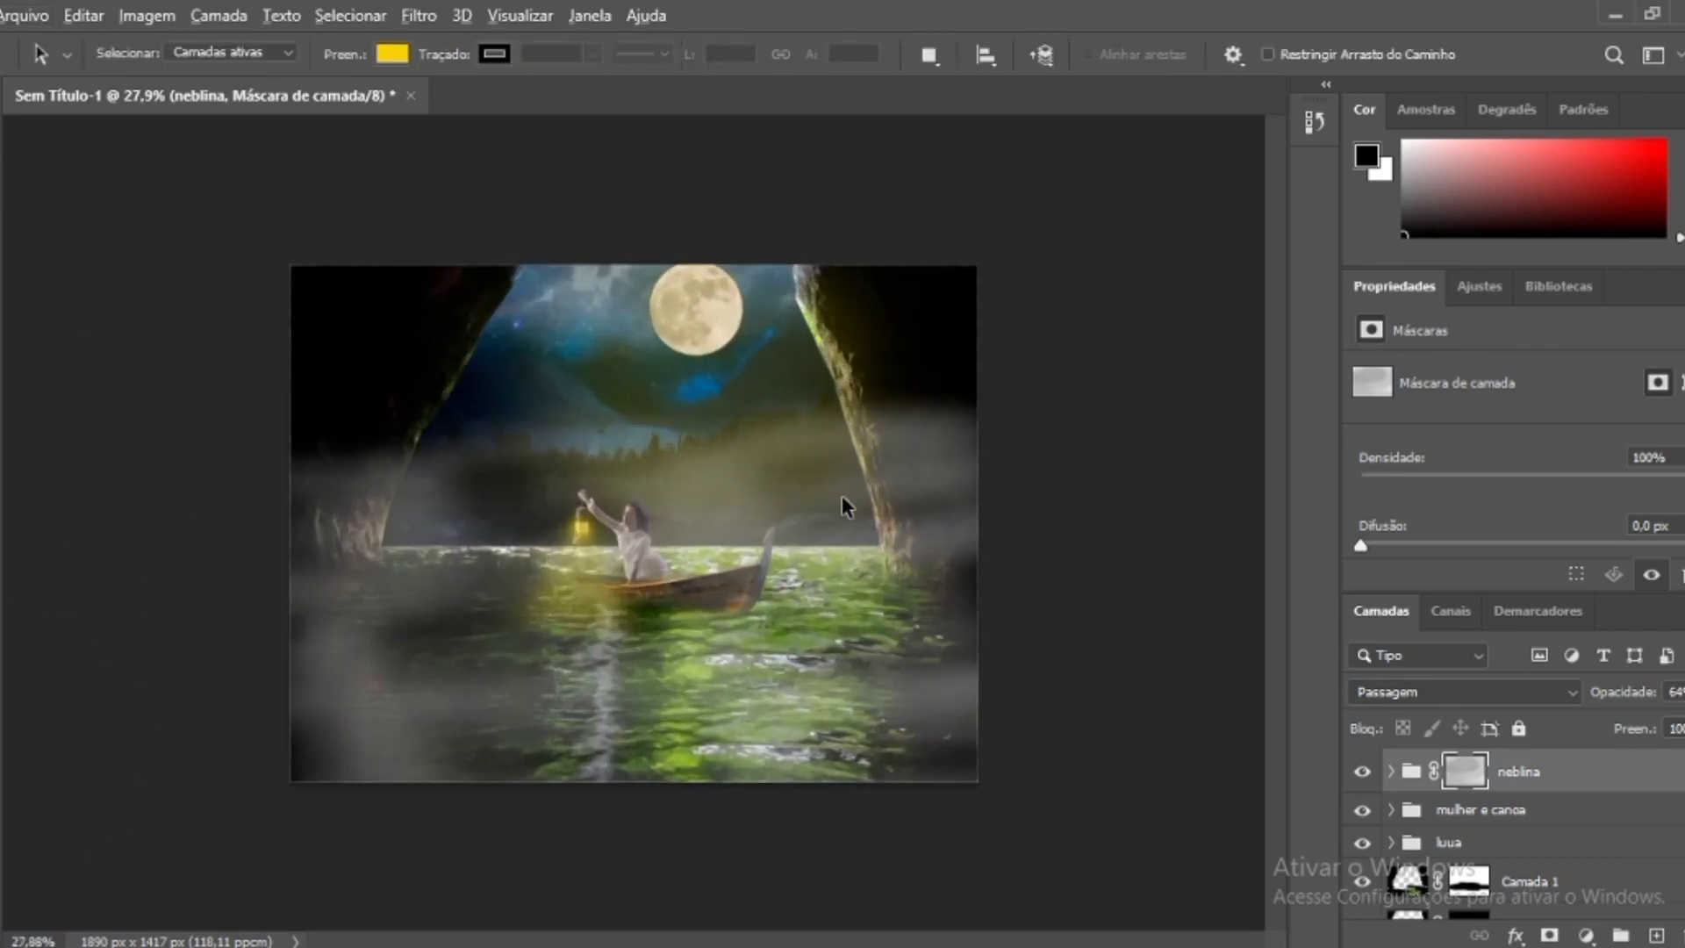
pyautogui.scroll(3, 636, 479)
pyautogui.click(1585, 934)
pyautogui.click(1569, 797)
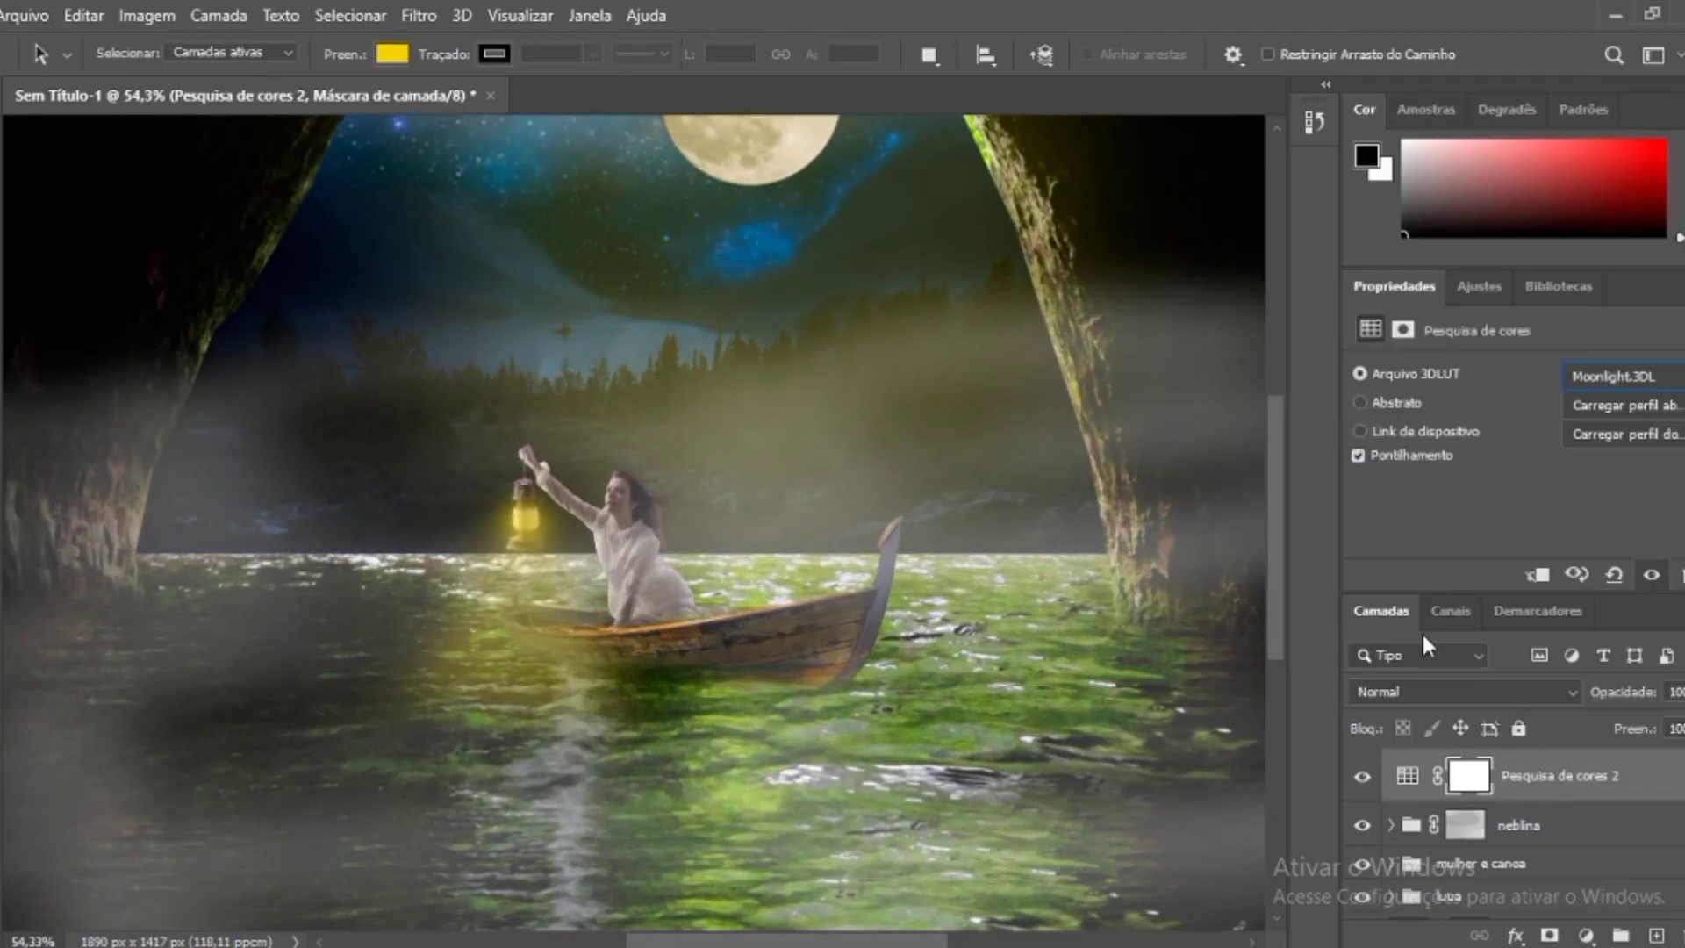
# Change Camada 2's blend mode and lower its opacity, then create a new group.
pyautogui.hotkey('shift', 'alt', 'd')
pyautogui.moveTo(1650, 701); pyautogui.dragTo(1613, 702)
pyautogui.scroll(-2, 645, 453)
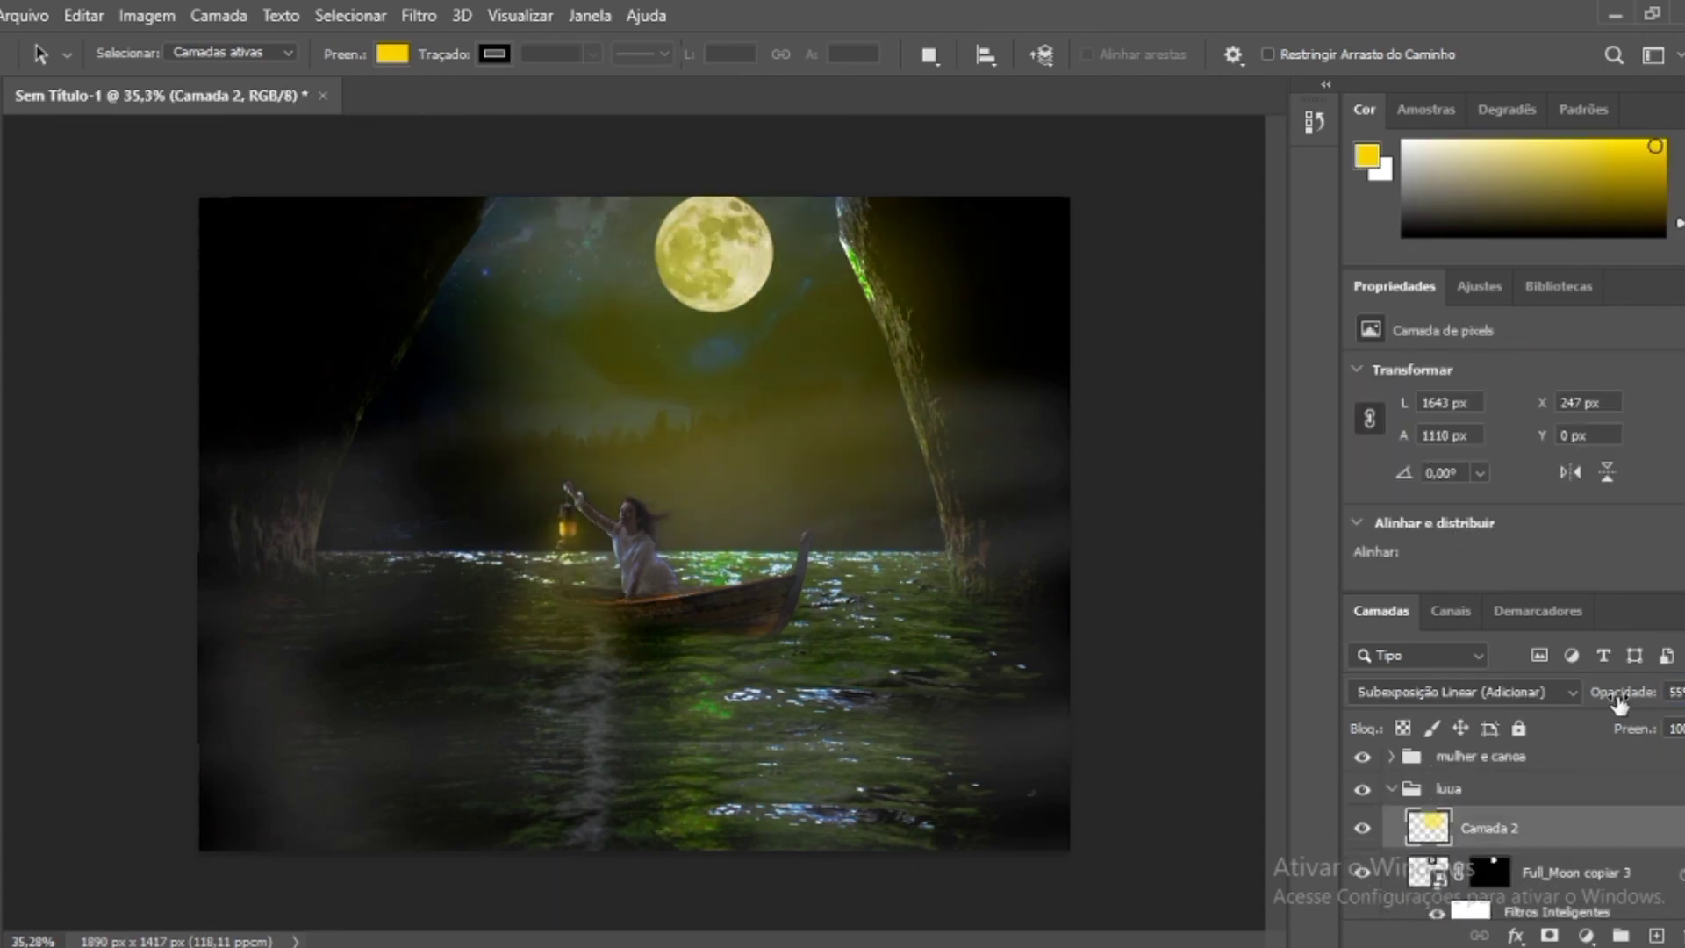
pyautogui.moveTo(1619, 702); pyautogui.dragTo(1382, 630)
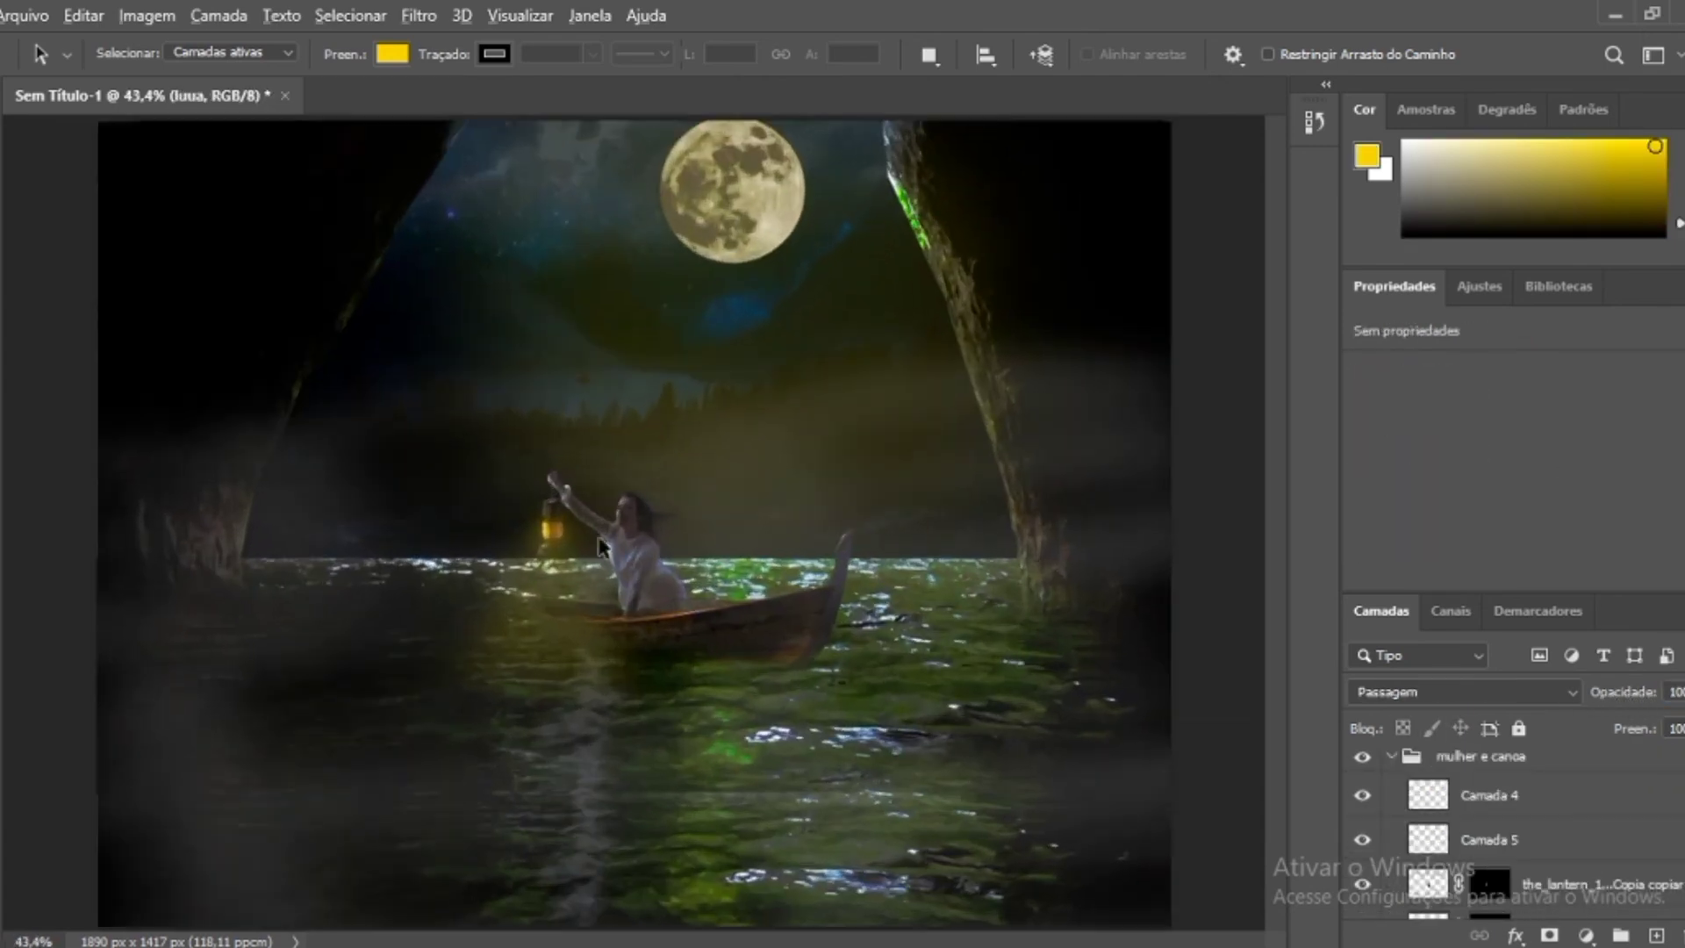
pyautogui.scroll(-3, 599, 545)
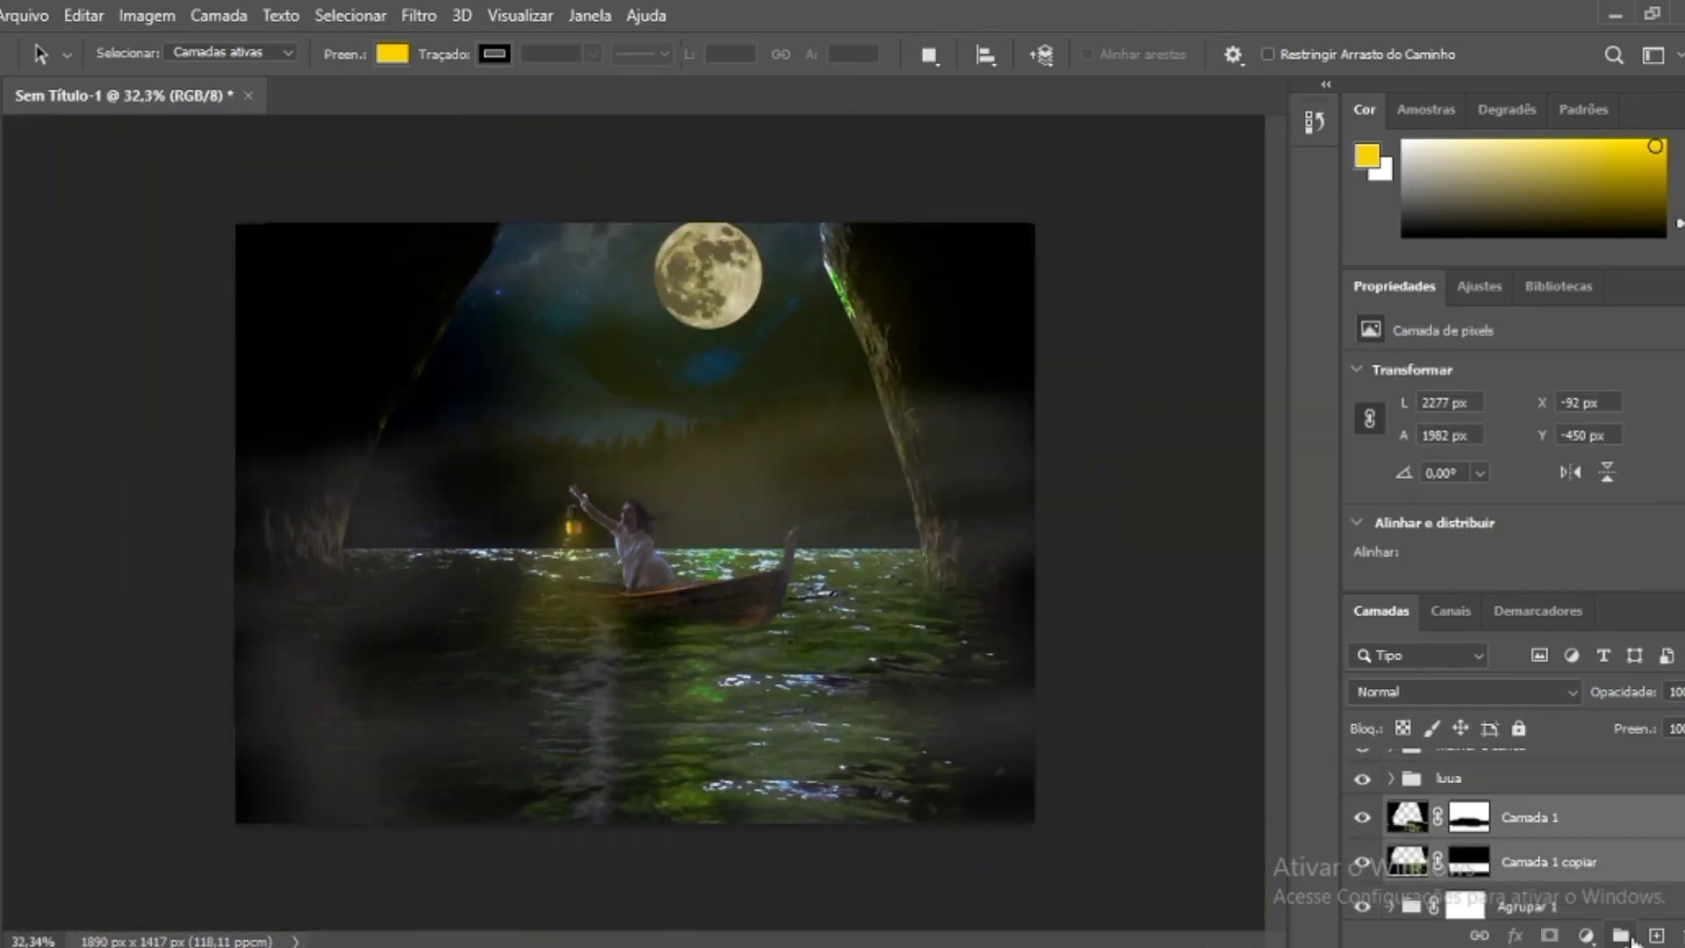
pyautogui.click(1623, 935)
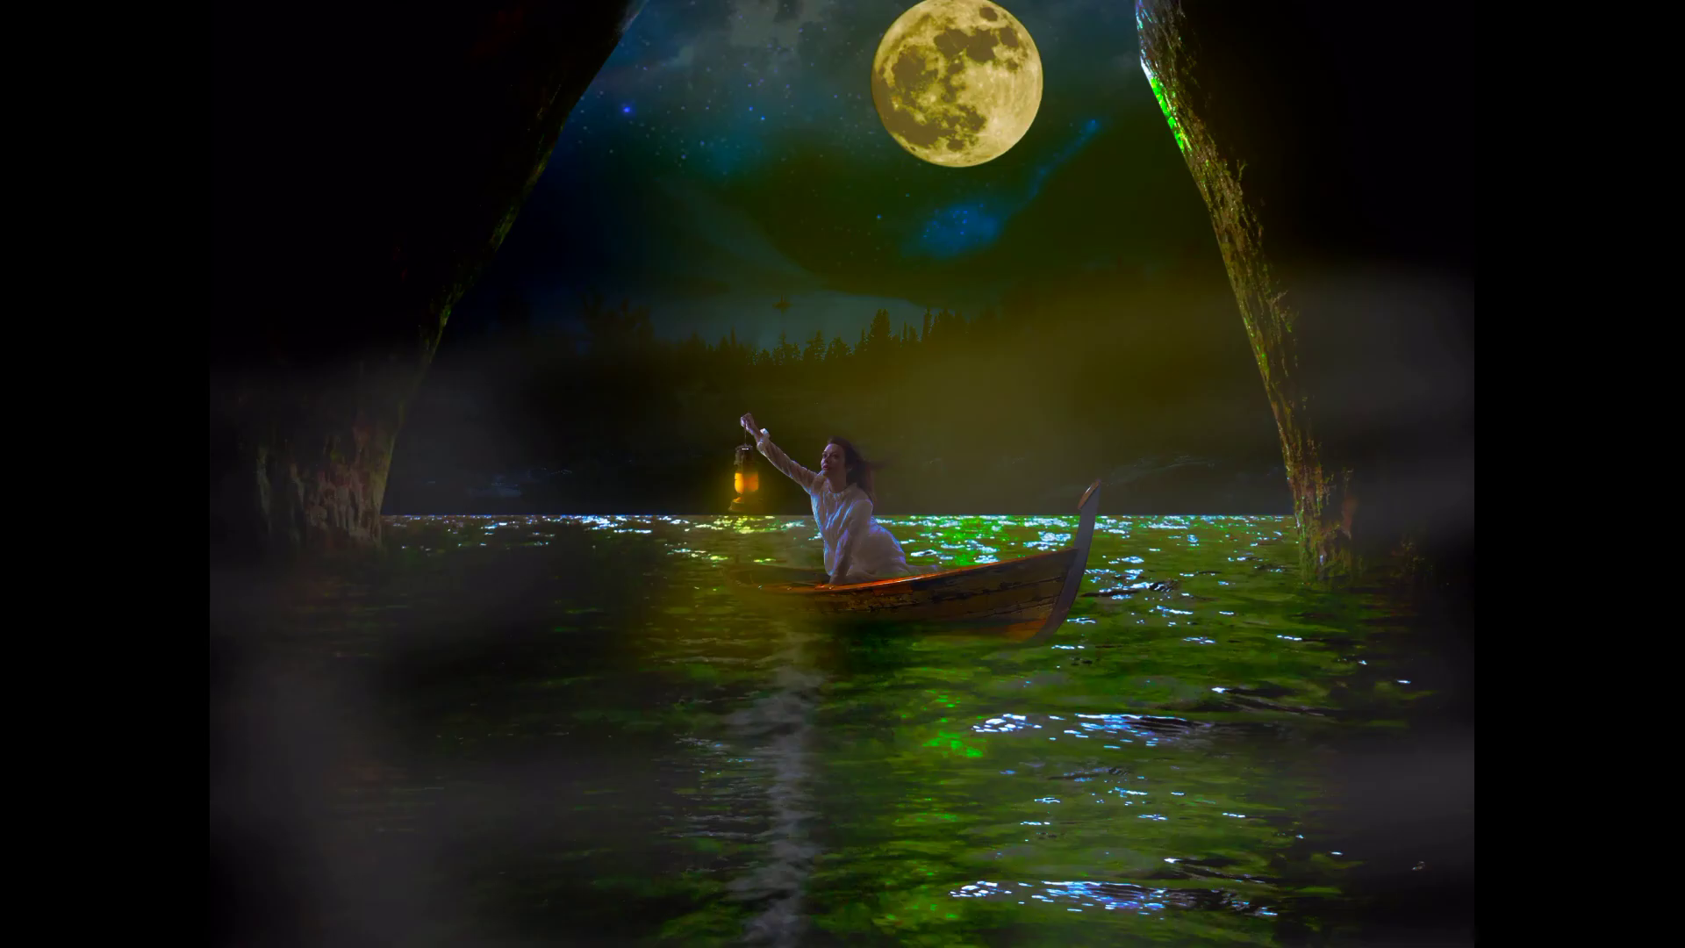